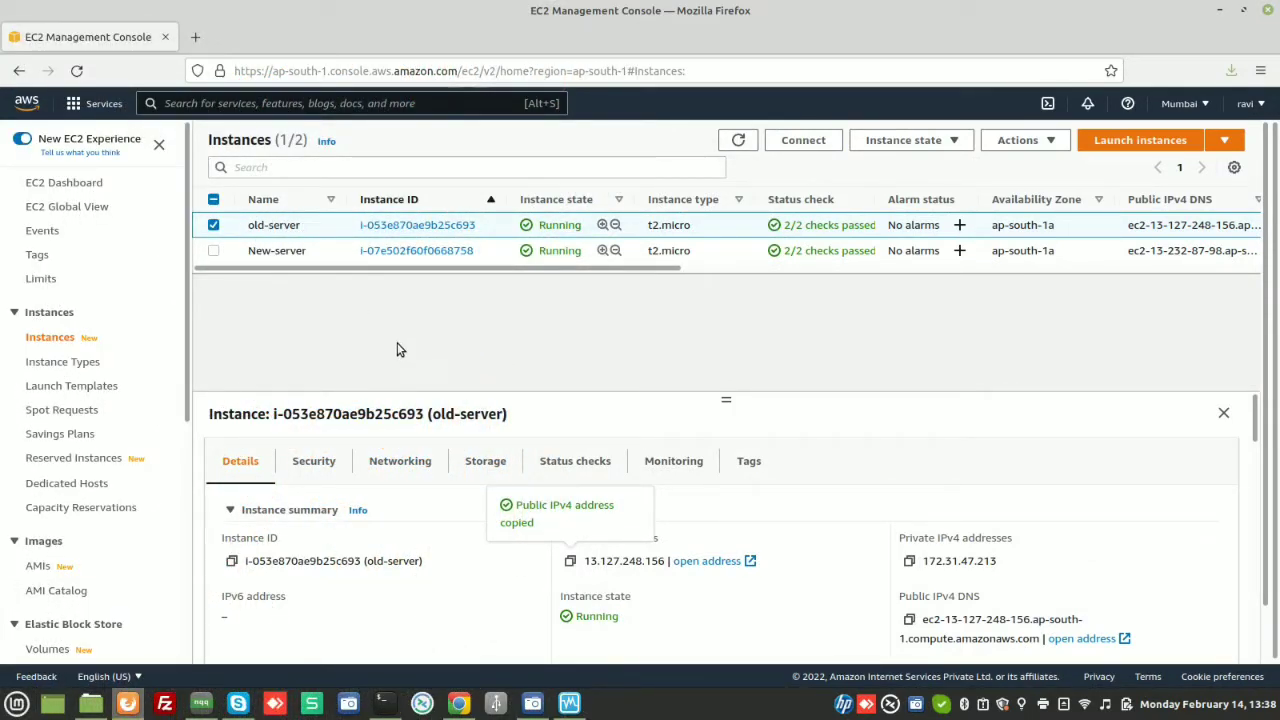
Replace the old-server instance name with 'tomcat' in the name editor and save it
click(310, 226)
triple_click(412, 257)
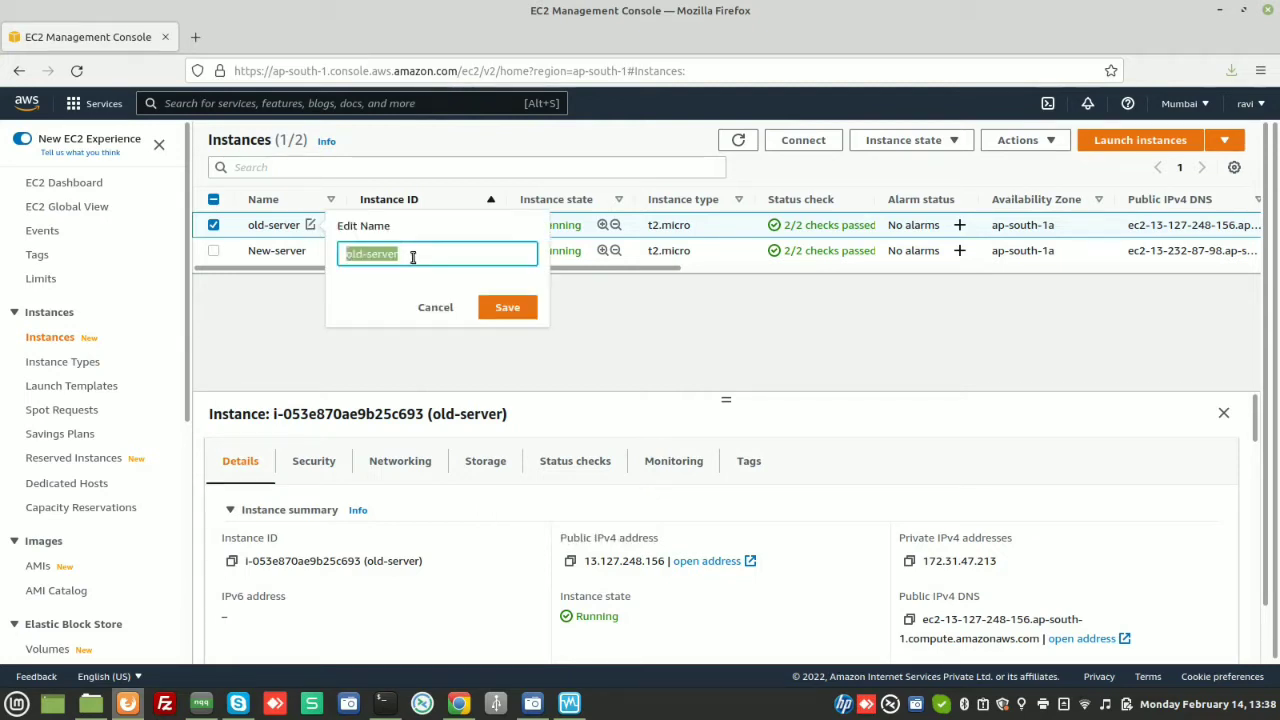
key(Home)
key(BackSpace)
key(BackSpace)
key(BackSpace)
key(BackSpace)
key(BackSpace)
key(BackSpace)
key(BackSpace)
key(BackSpace)
key(BackSpace)
text(htt)
click(508, 306)
key(BackSpace)
key(BackSpace)
key(BackSpace)
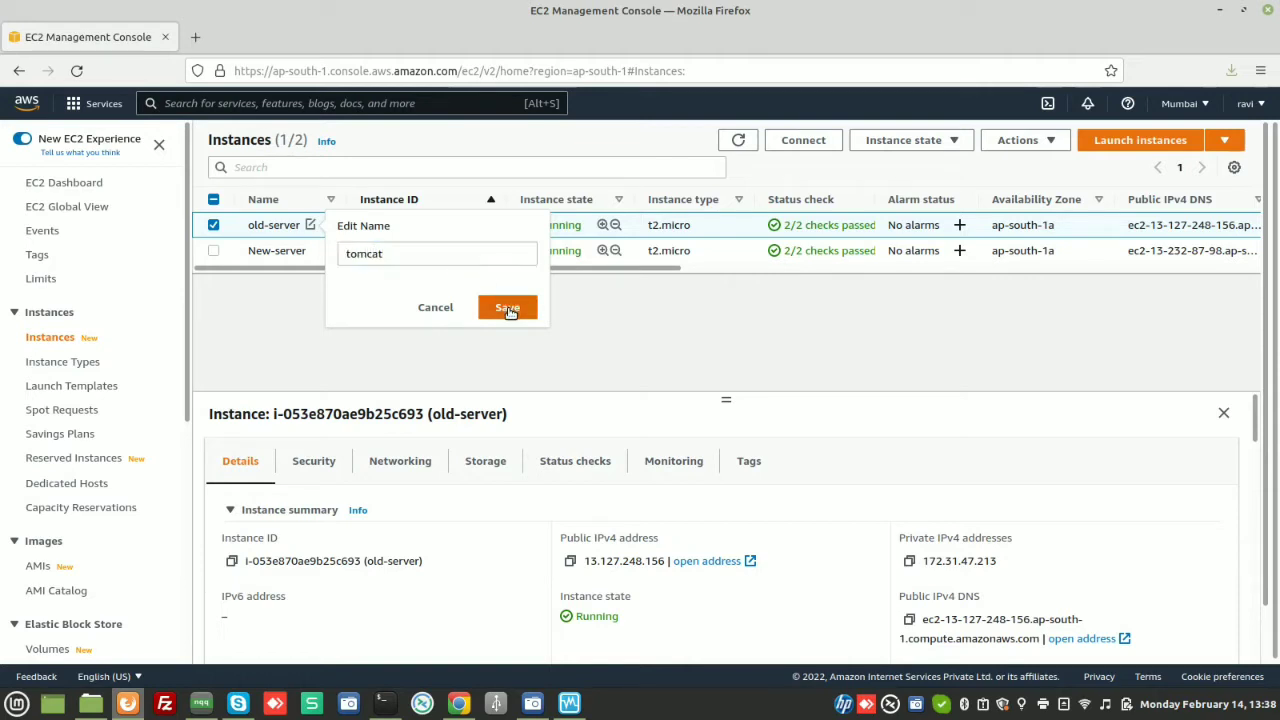
click(508, 308)
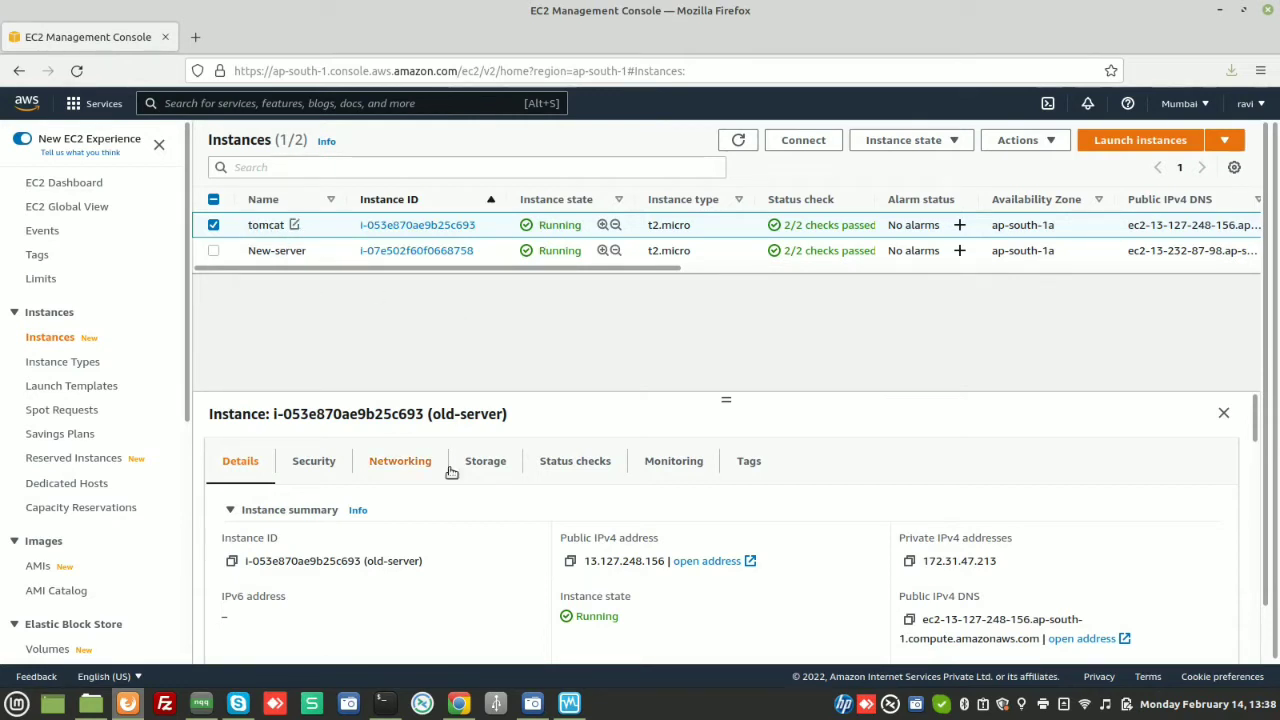
click(567, 561)
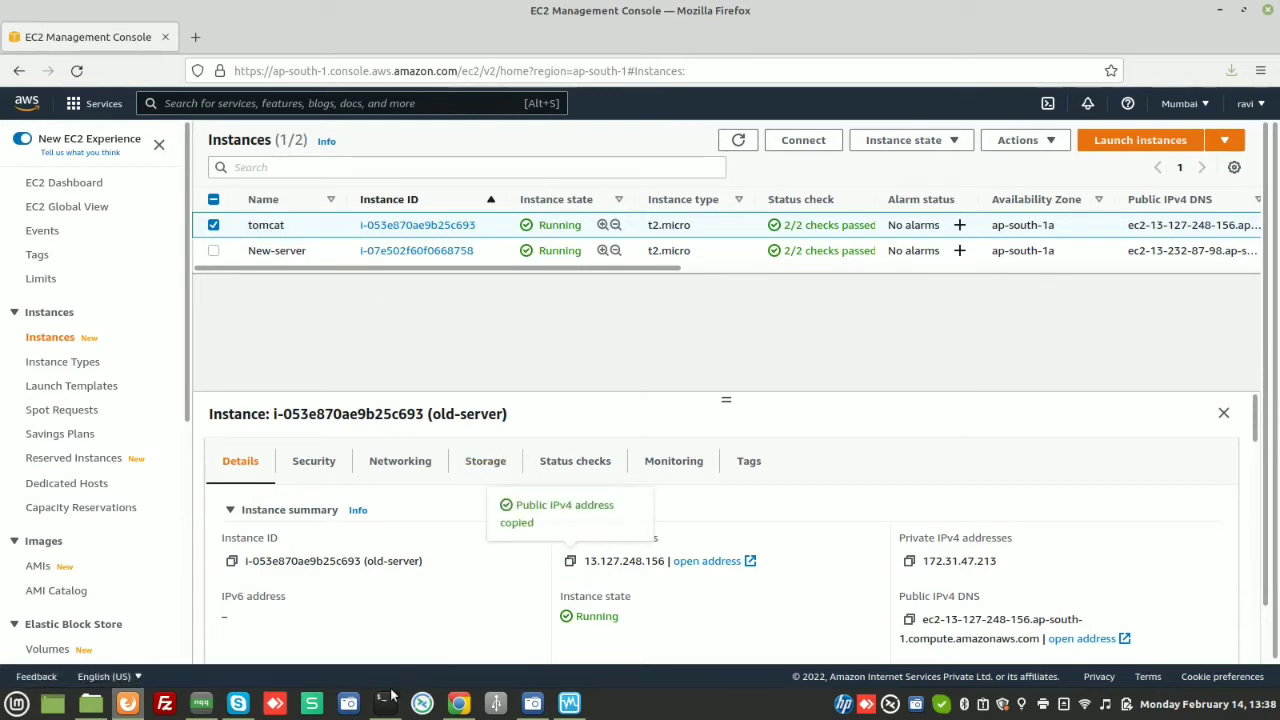
click(382, 703)
text(ssh -i du)
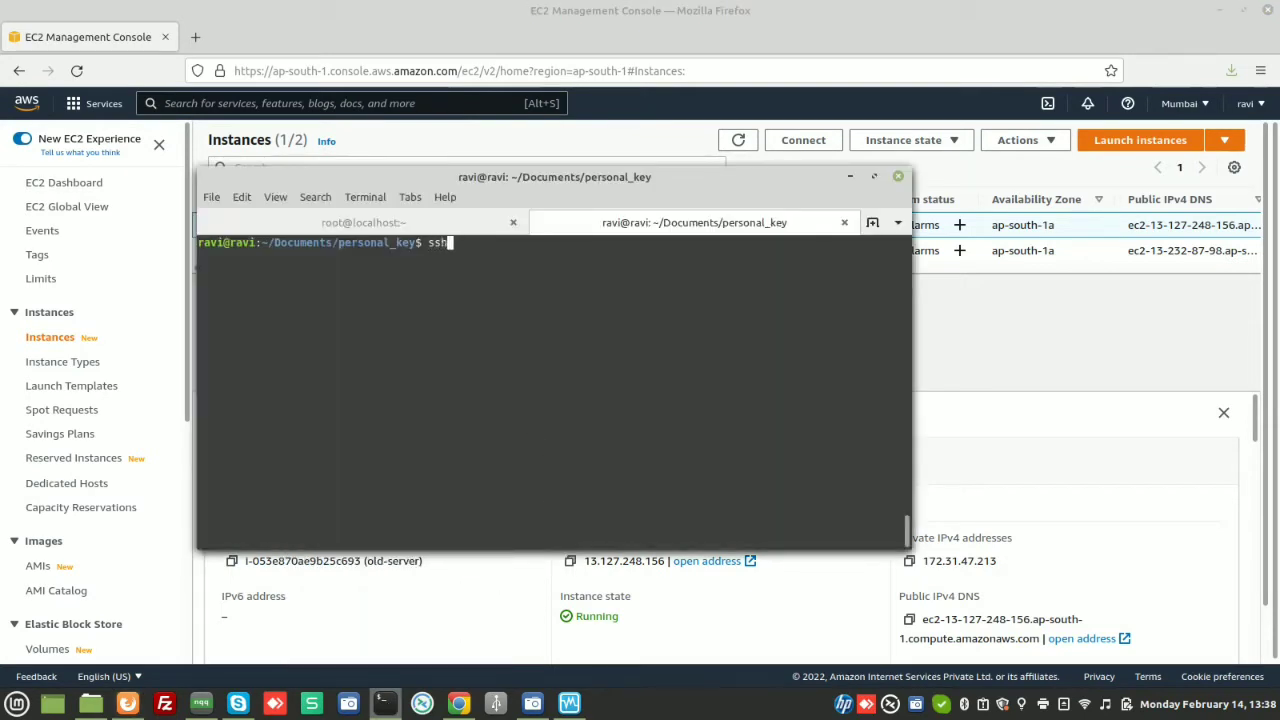
key(Tab)
text(ec2-u)
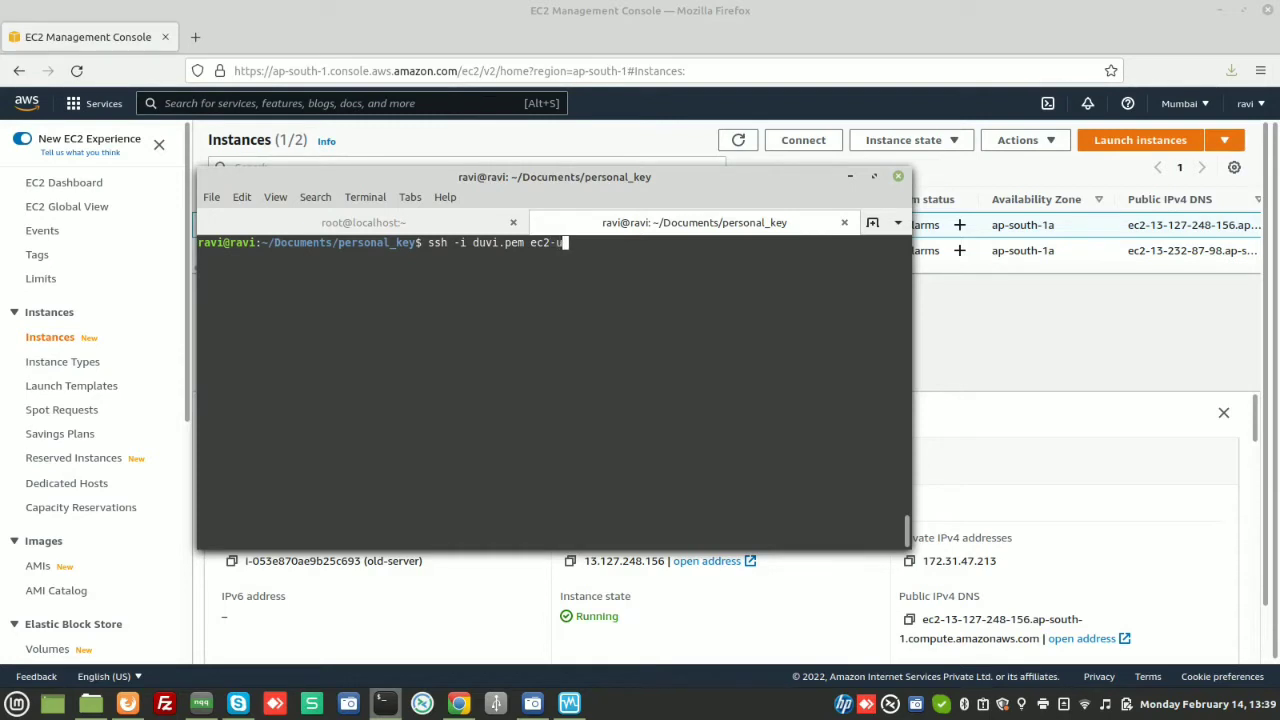
text(ser@)
key(ctrl+shift+v)
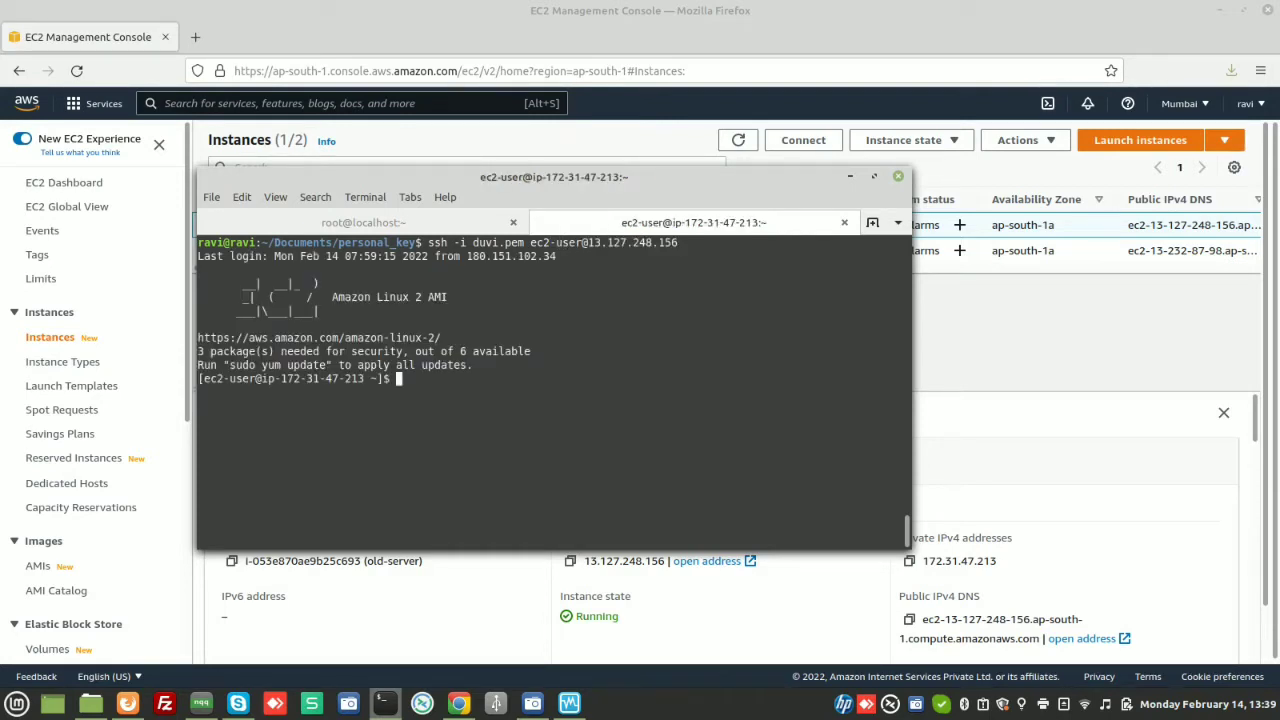
Switch to a root shell with sudo -i, exit it again, and clear the terminal
text(sudo  -i)
key(Return)
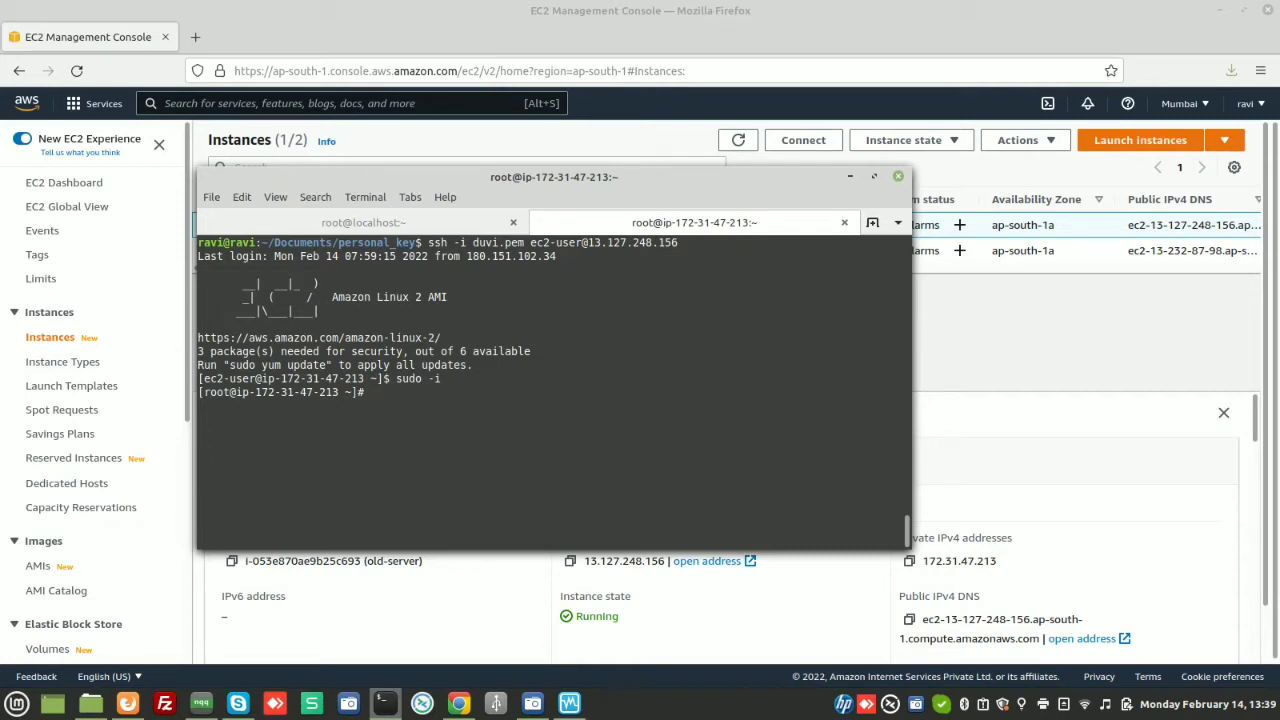
text(exit)
key(Return)
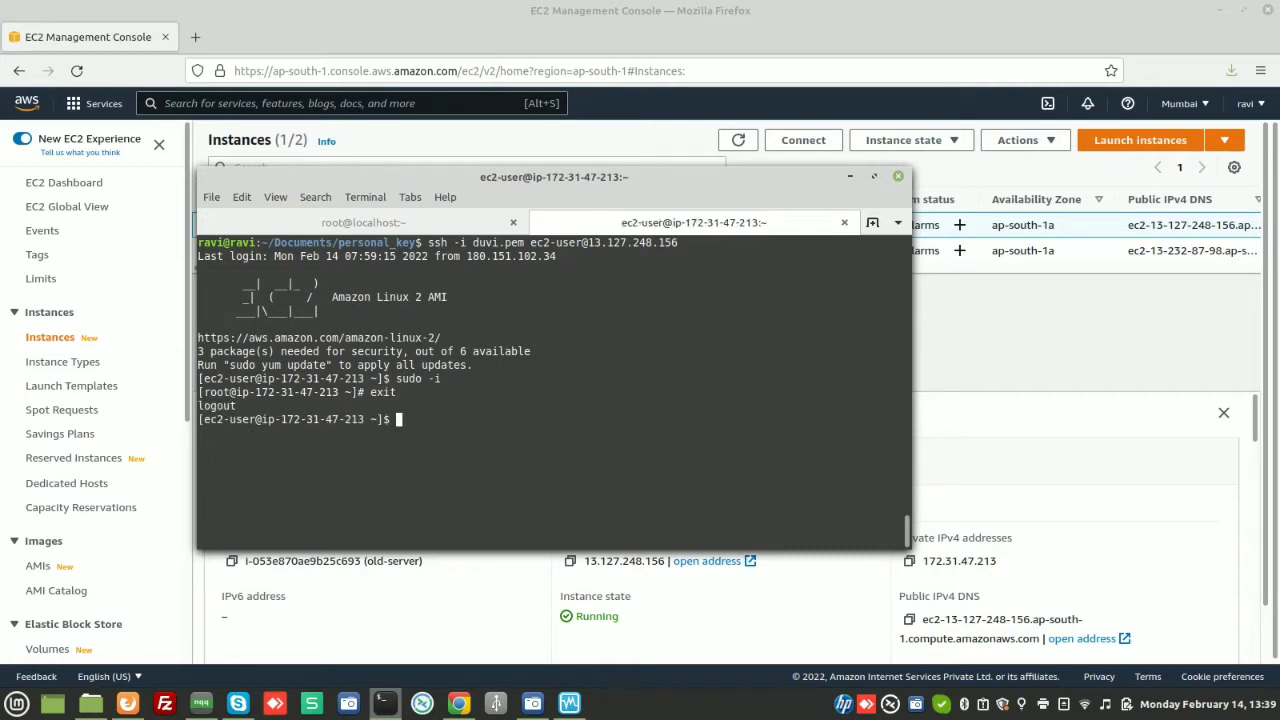
key(ctrl+l)
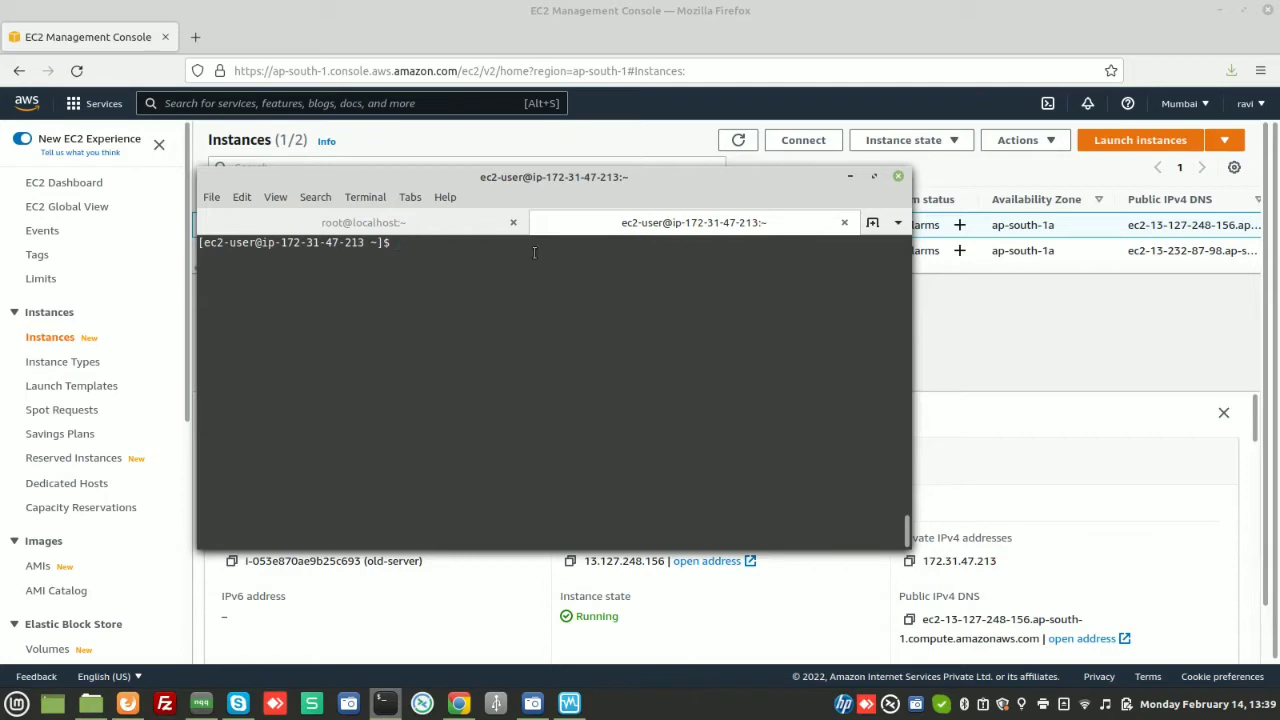
click(201, 42)
In a new tab, load the old Tomcat page at 13.126.8.77:8080, then close that tab
click(201, 42)
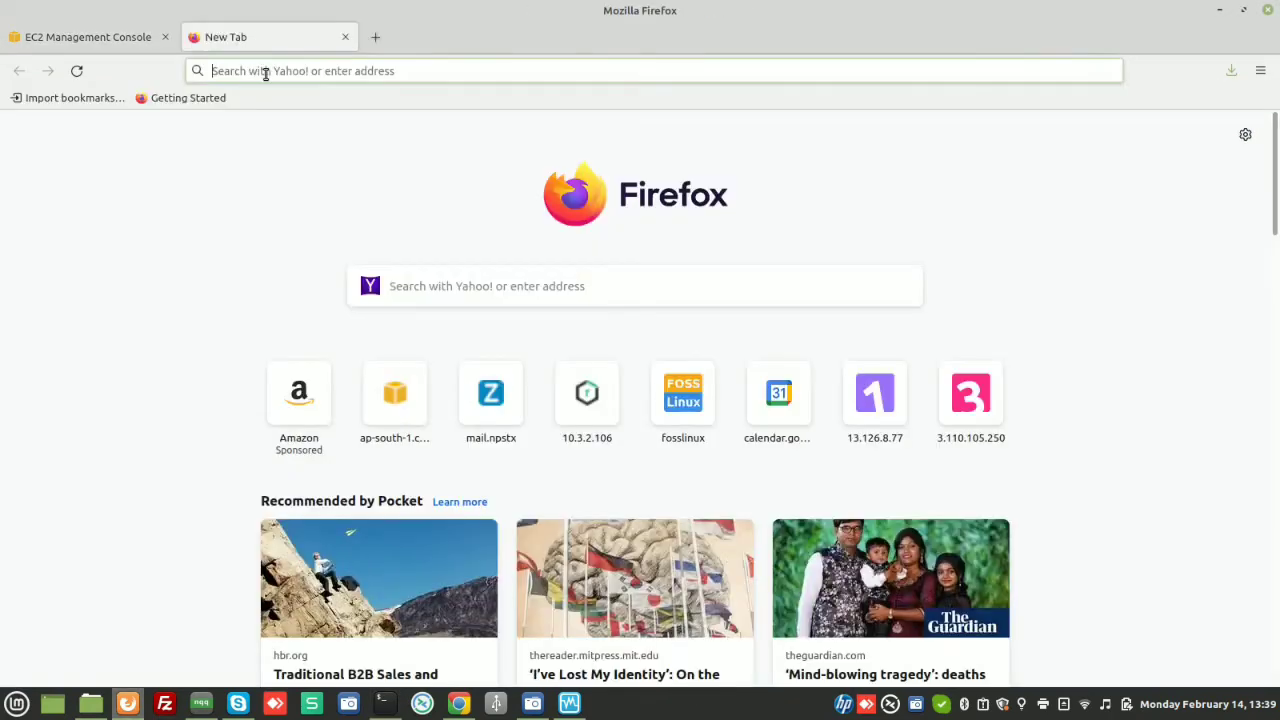
text(apache to)
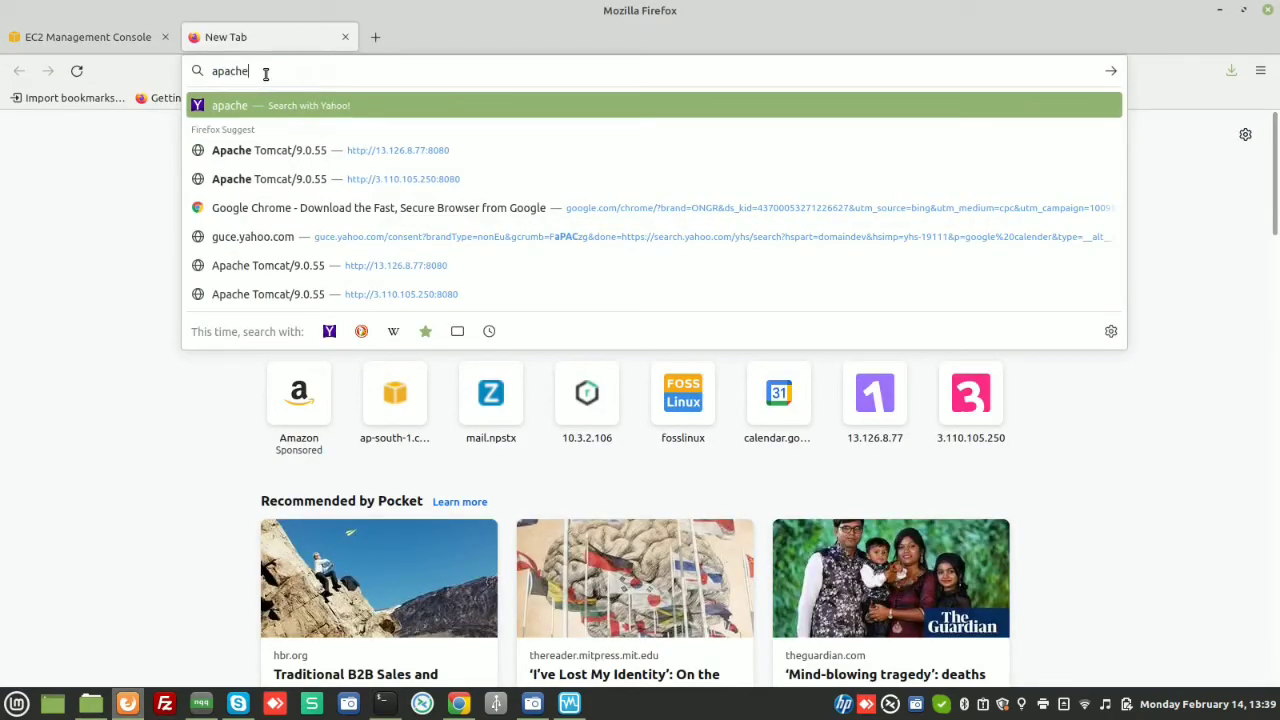
click(307, 152)
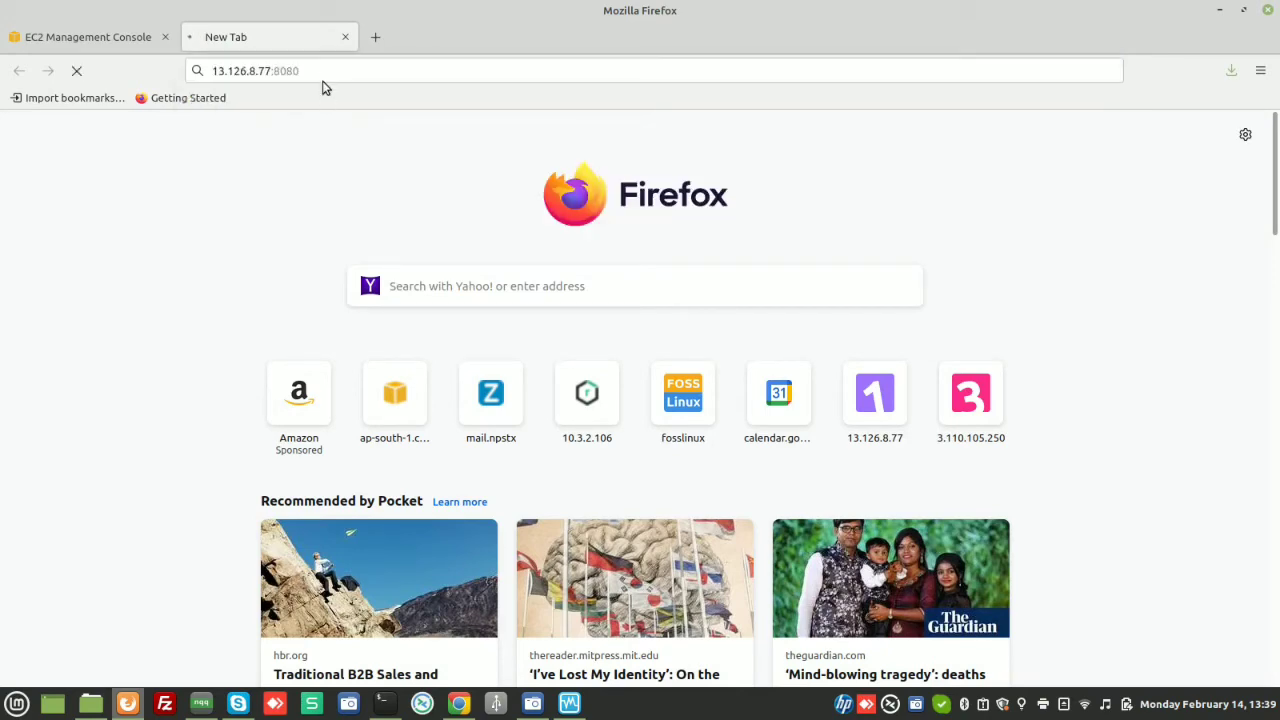
click(345, 37)
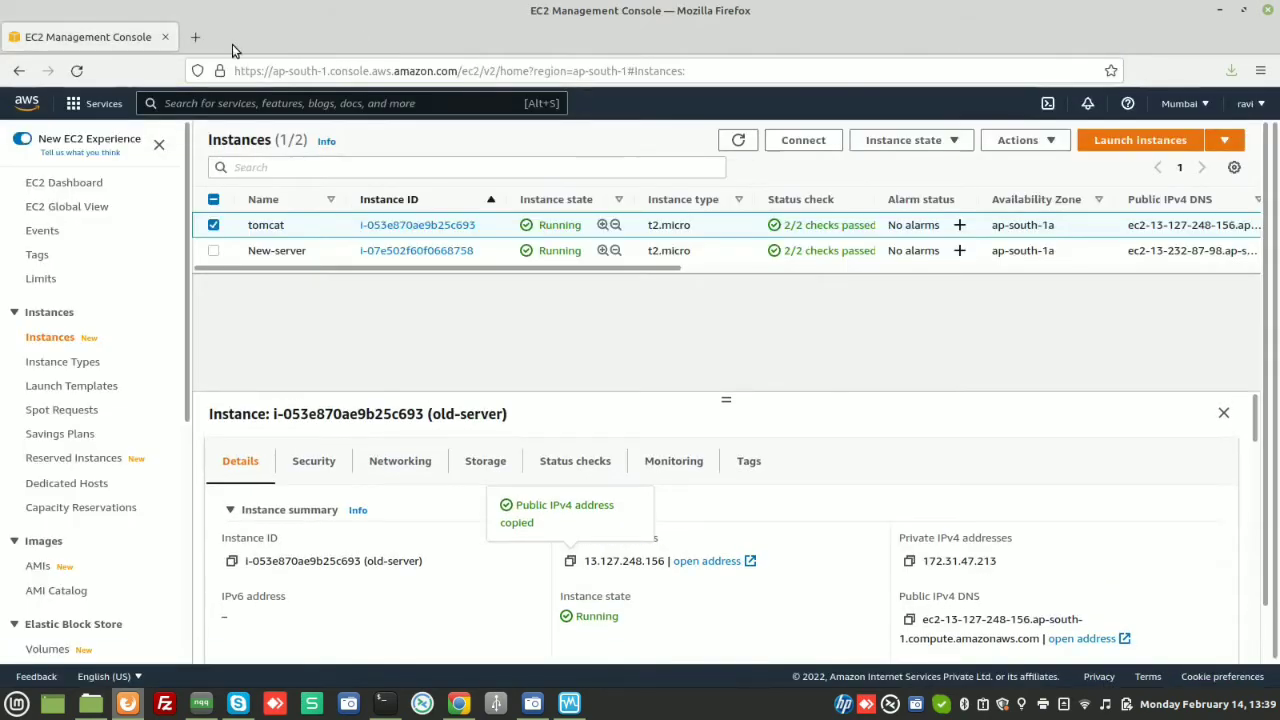
Search 'tomcat download.tar.gz' and open the Apache Tomcat 9 Software Downloads page
click(195, 37)
text(t)
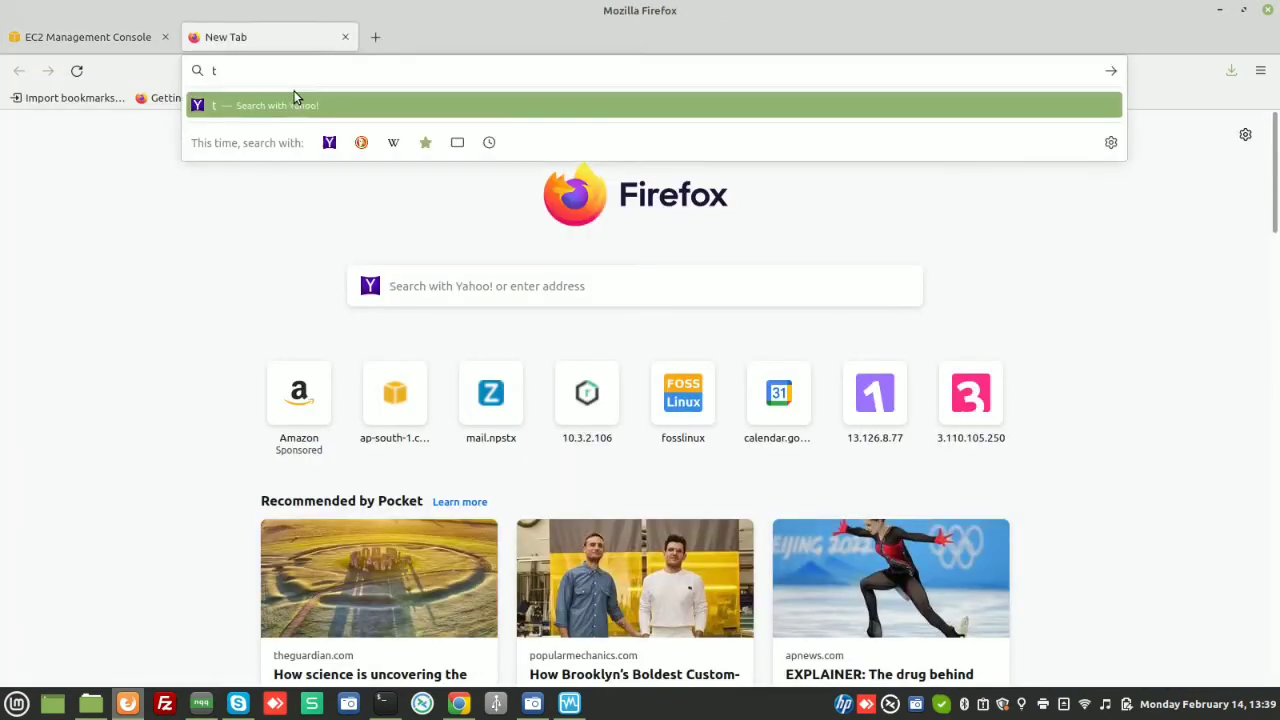
text(omcat downloa)
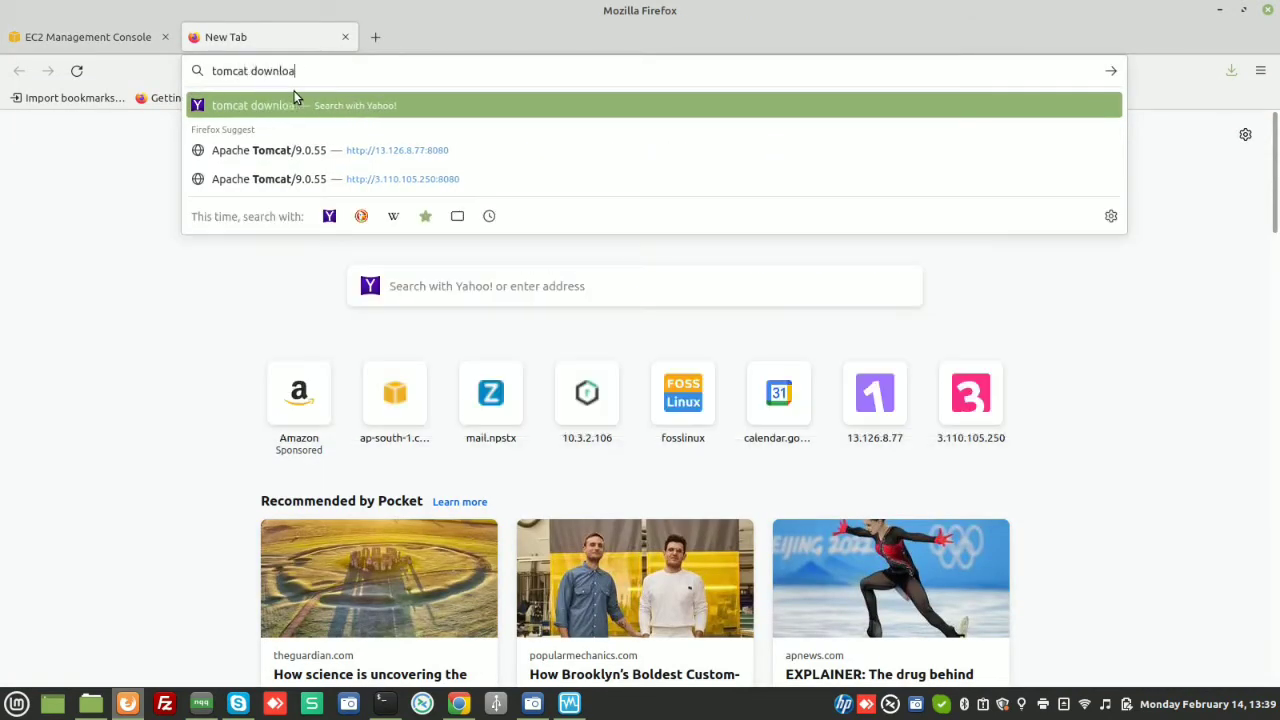
text(d.tar)
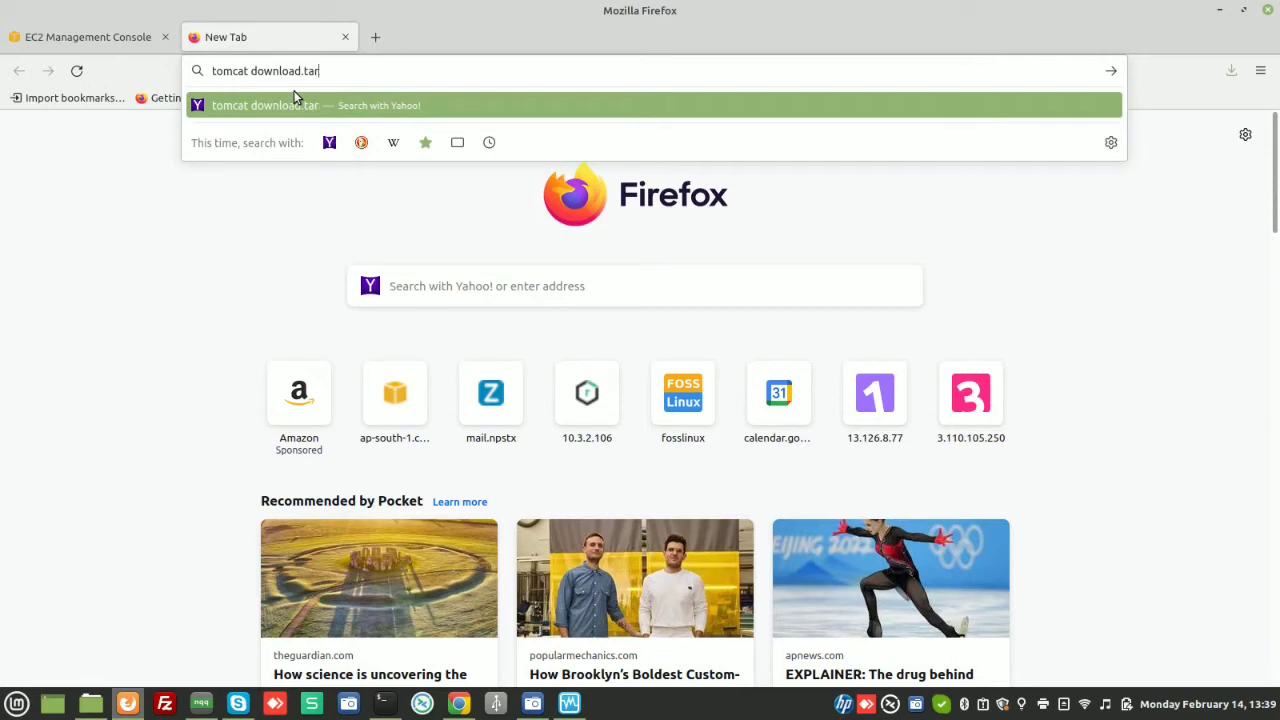
text(.gz)
key(Return)
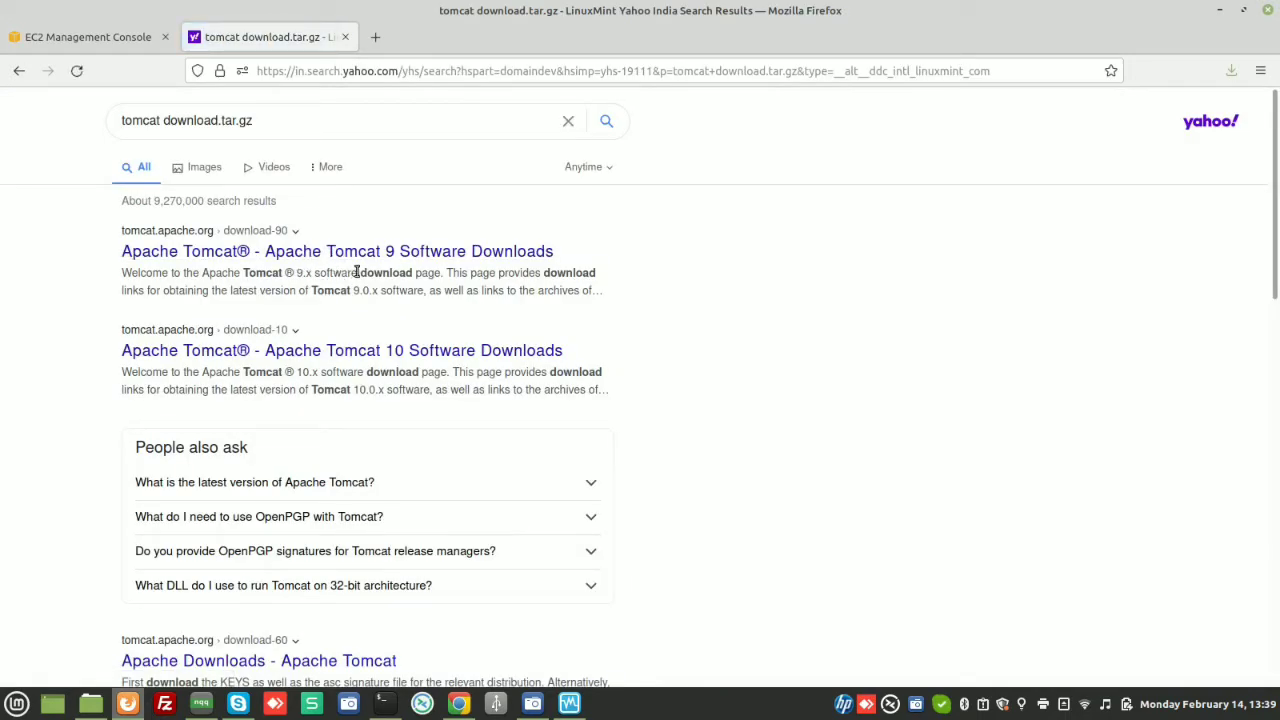
click(361, 253)
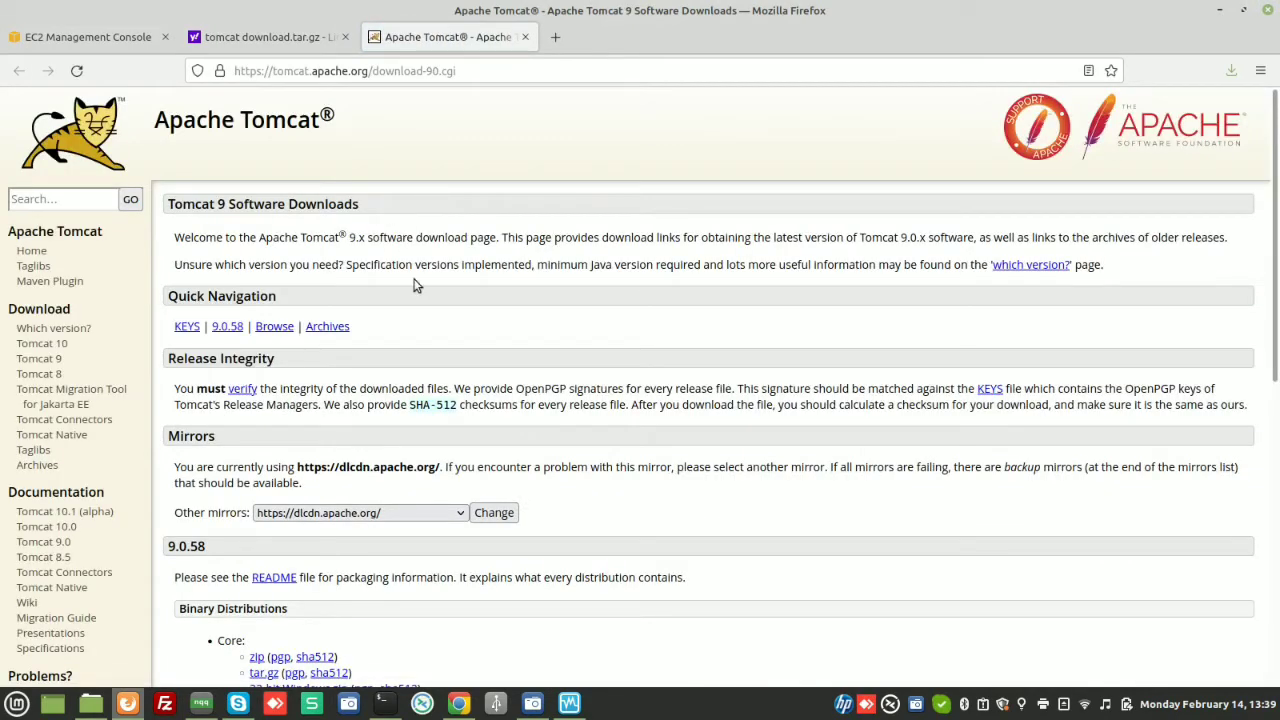
Copy the 9.0.58 Core tar.gz download link, cancelling the accidental download
scroll(411, 294, down, 5)
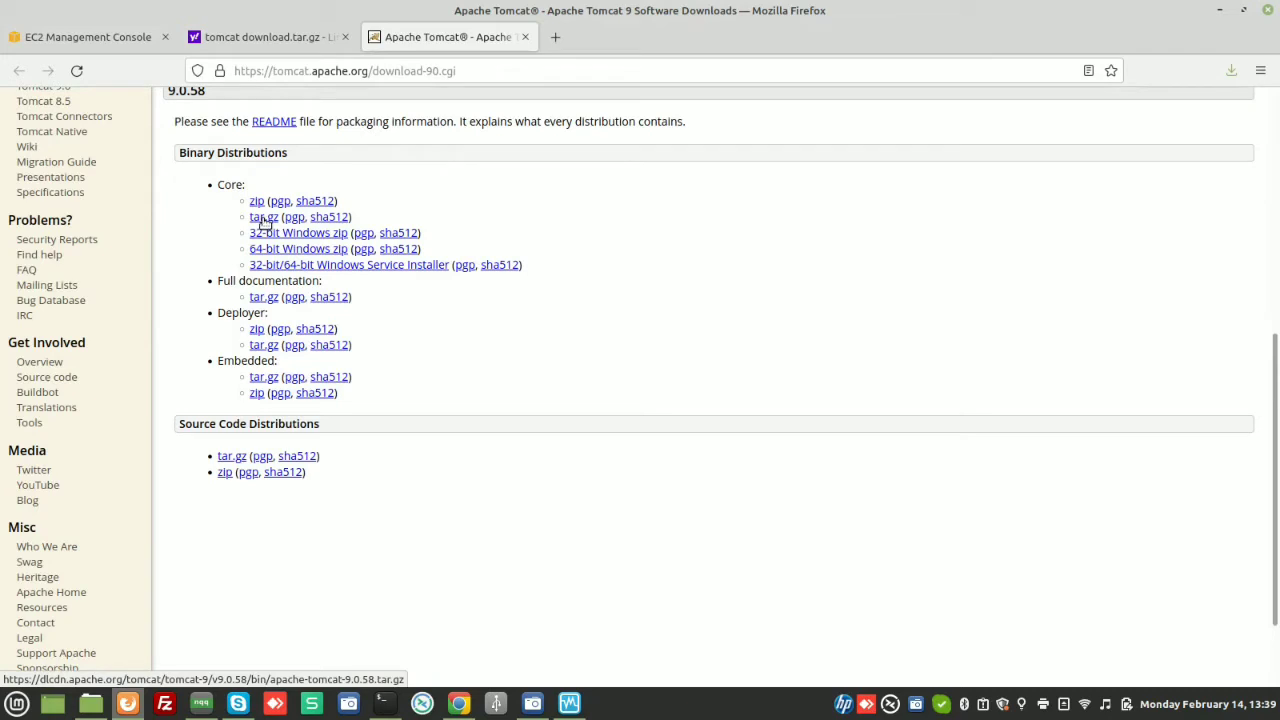
click(265, 220)
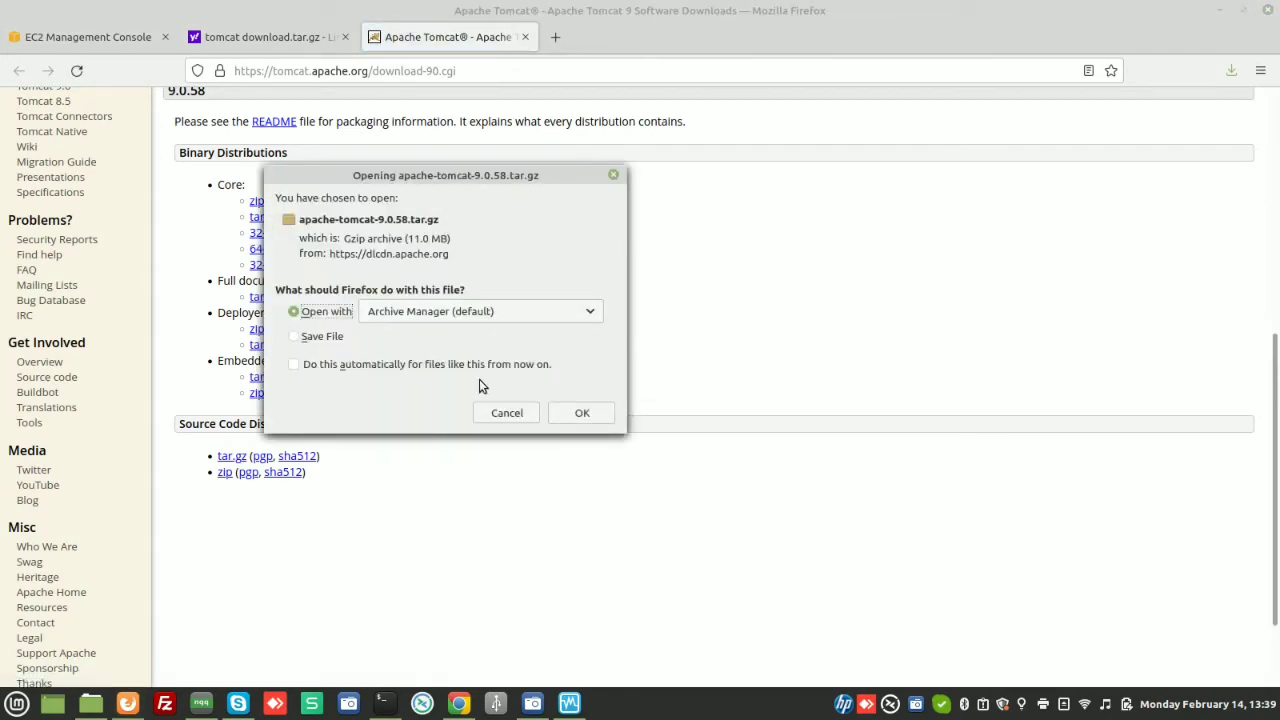
click(504, 411)
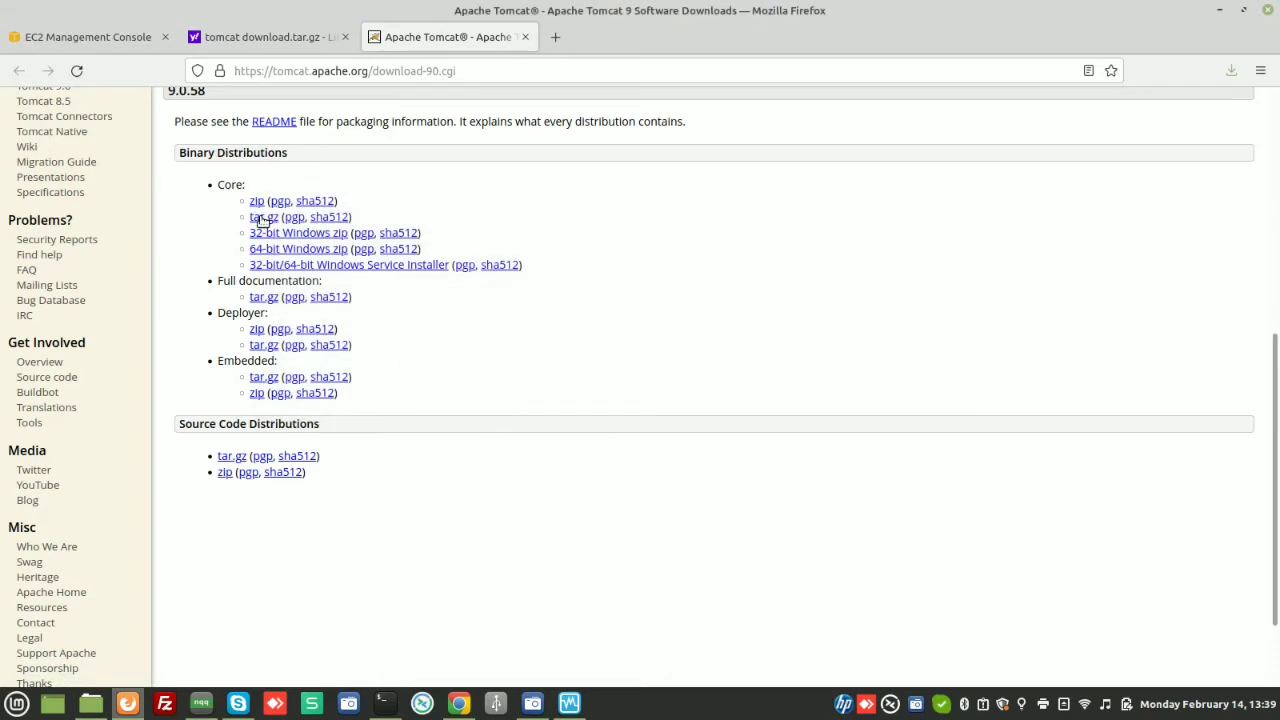
right_click(261, 222)
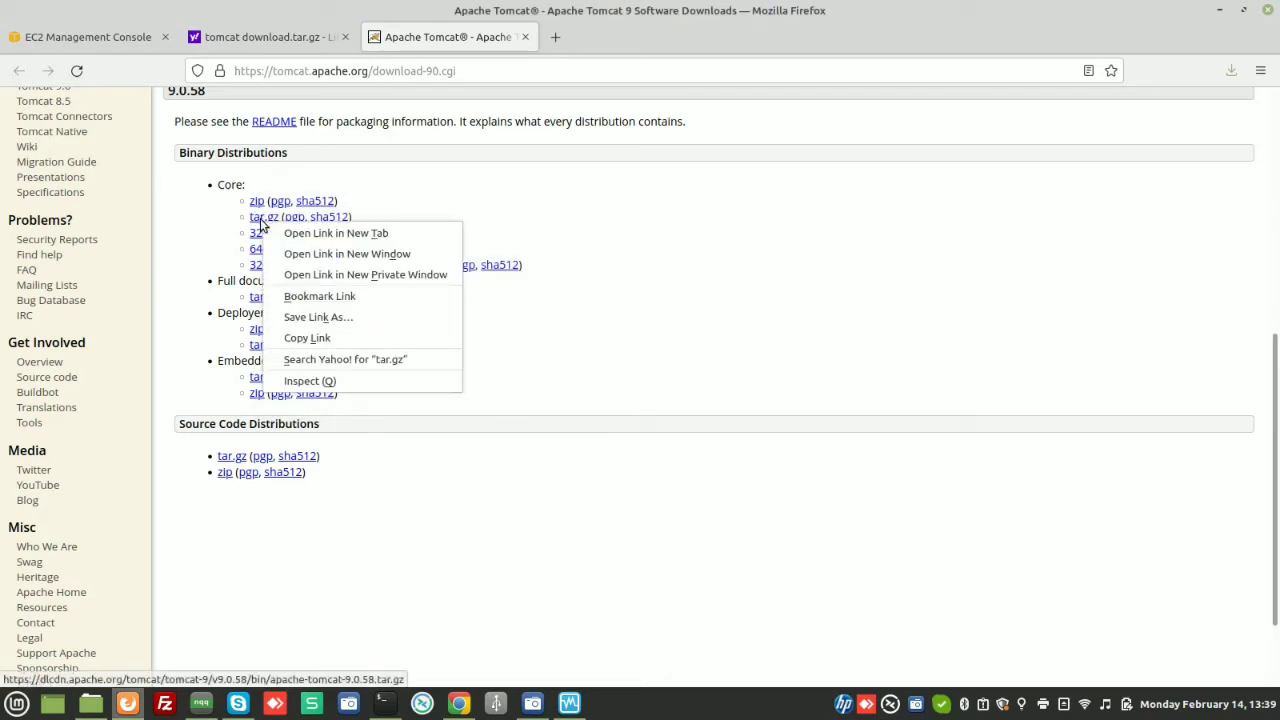
click(302, 338)
Download the Tomcat 9.0.58 tar.gz onto the server with wget and the copied link
mouse_move(381, 702)
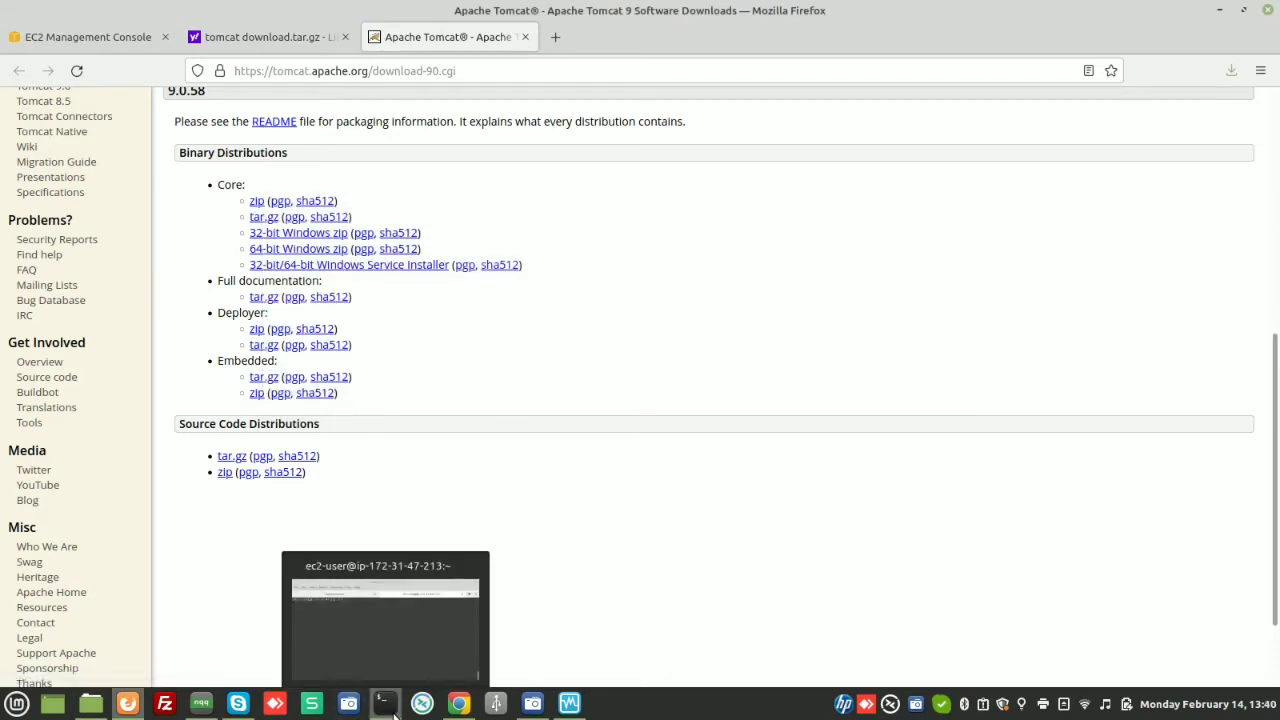
click(400, 610)
text(ls)
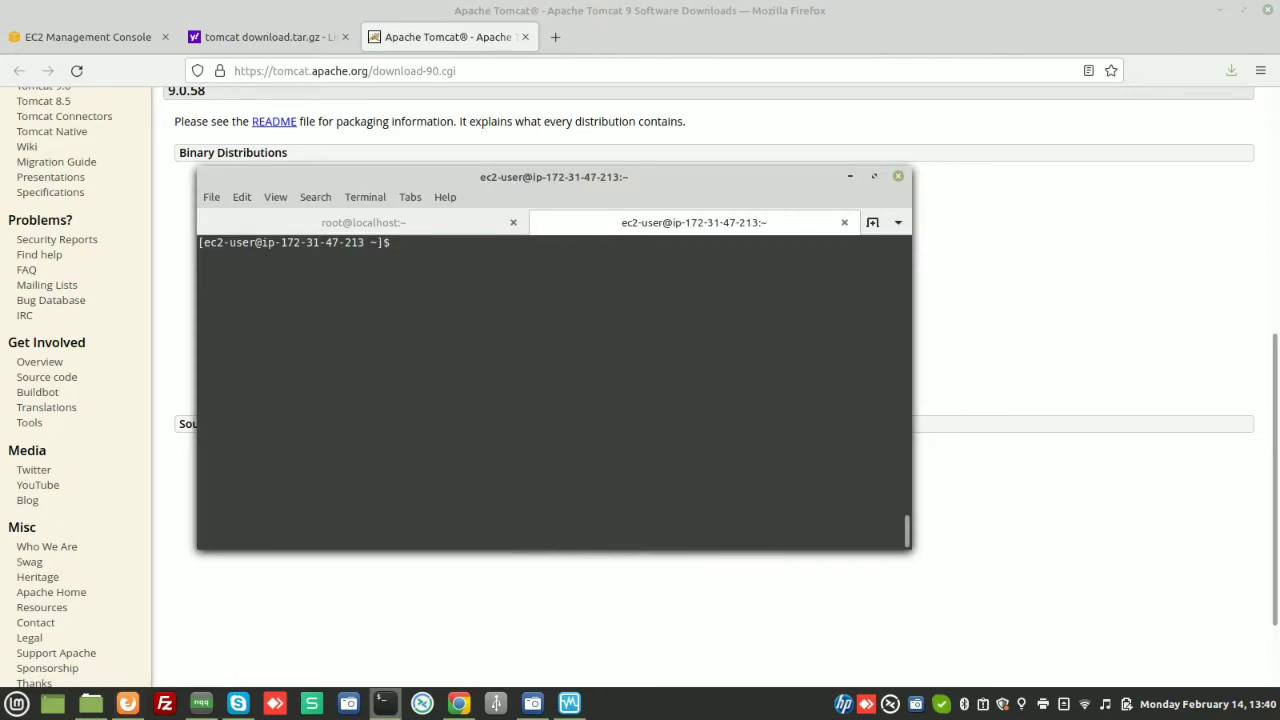
key(Return)
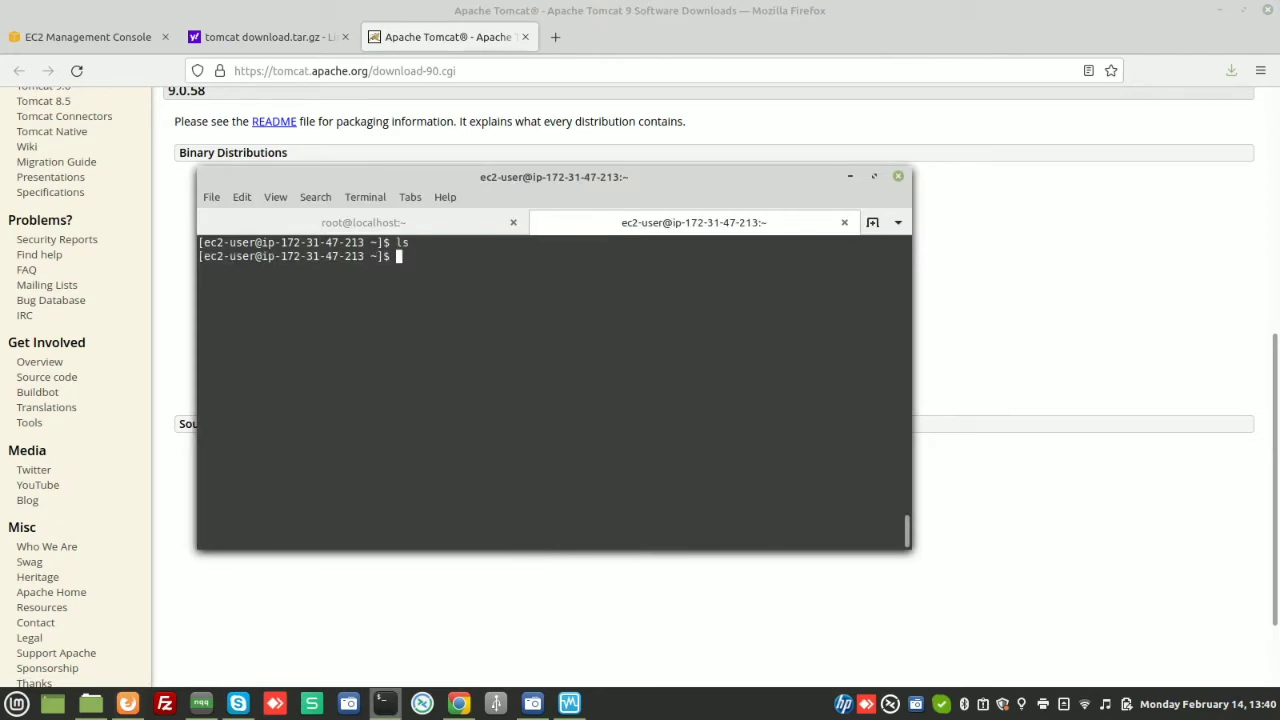
text(wget)
text(https://dlcdn.apache.org/tomcat/tomcat-9/v9.0.58/bin/apache-tomcat-9.0.58.tar.gz)
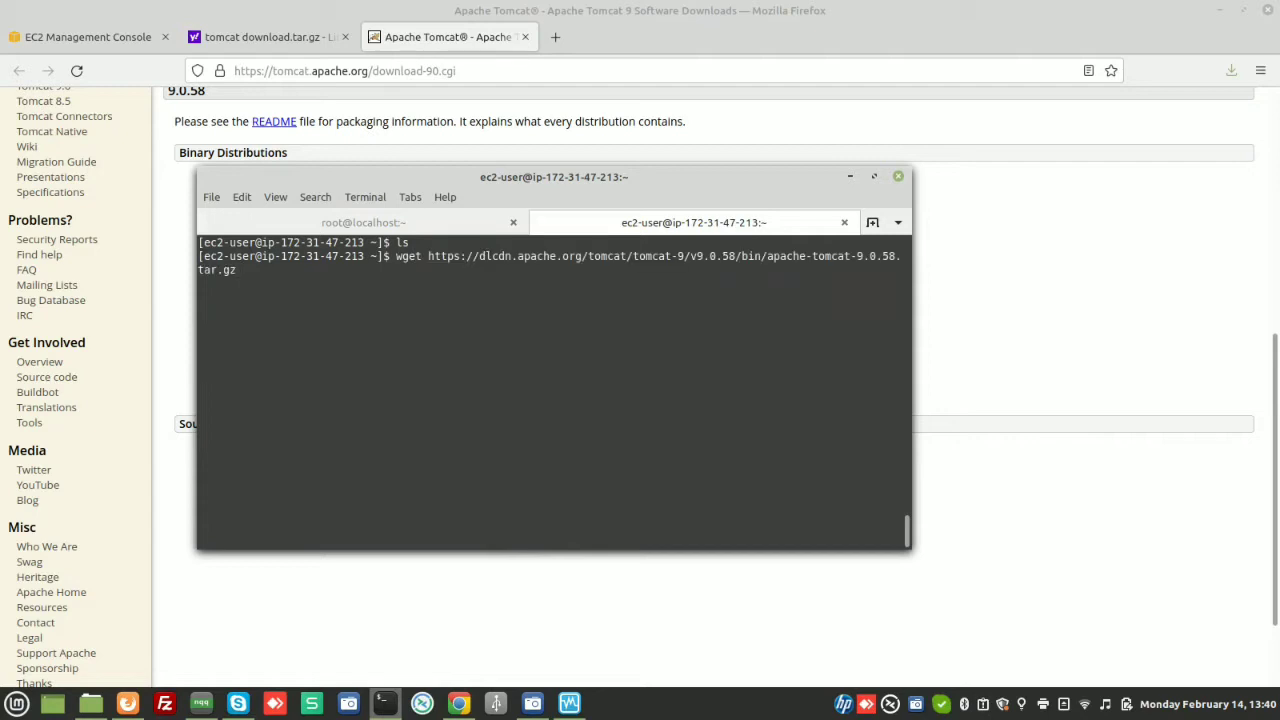
key(Return)
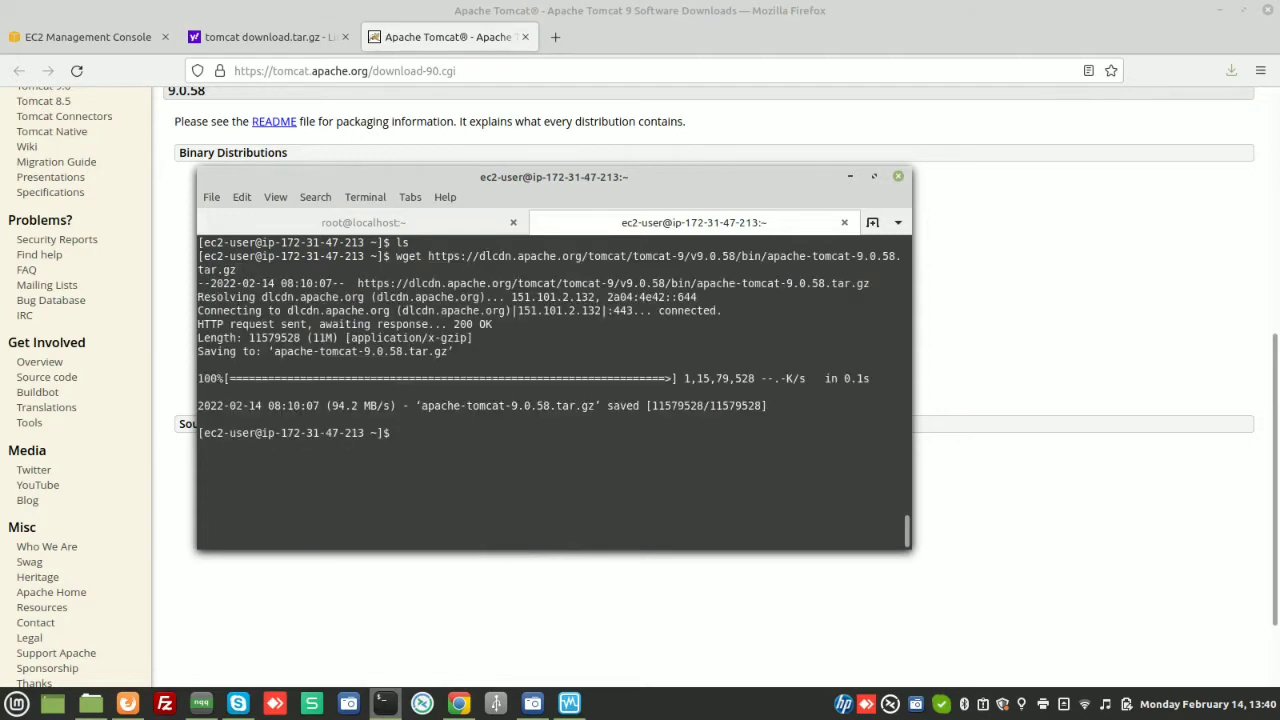
Extract apache-tomcat-9.0.58.tar.gz with tar -xvf and clear the screen
drag(420, 407, 593, 410)
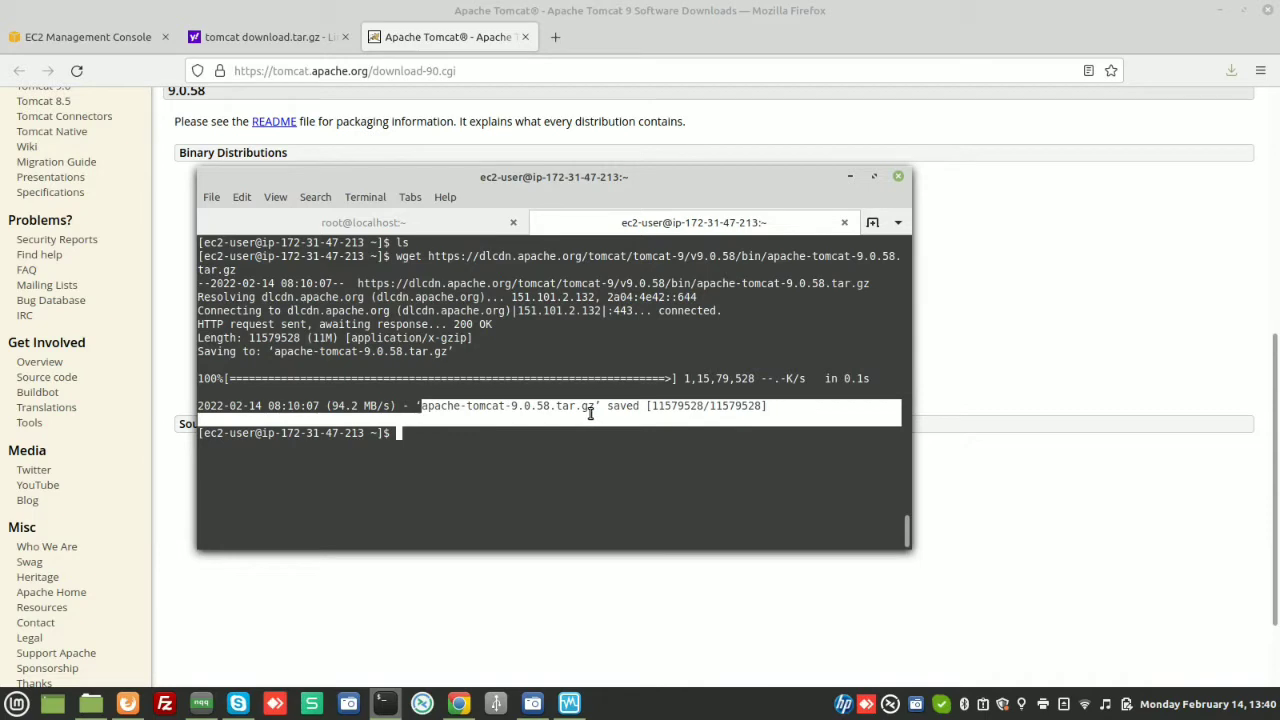
click(520, 418)
text(tar -)
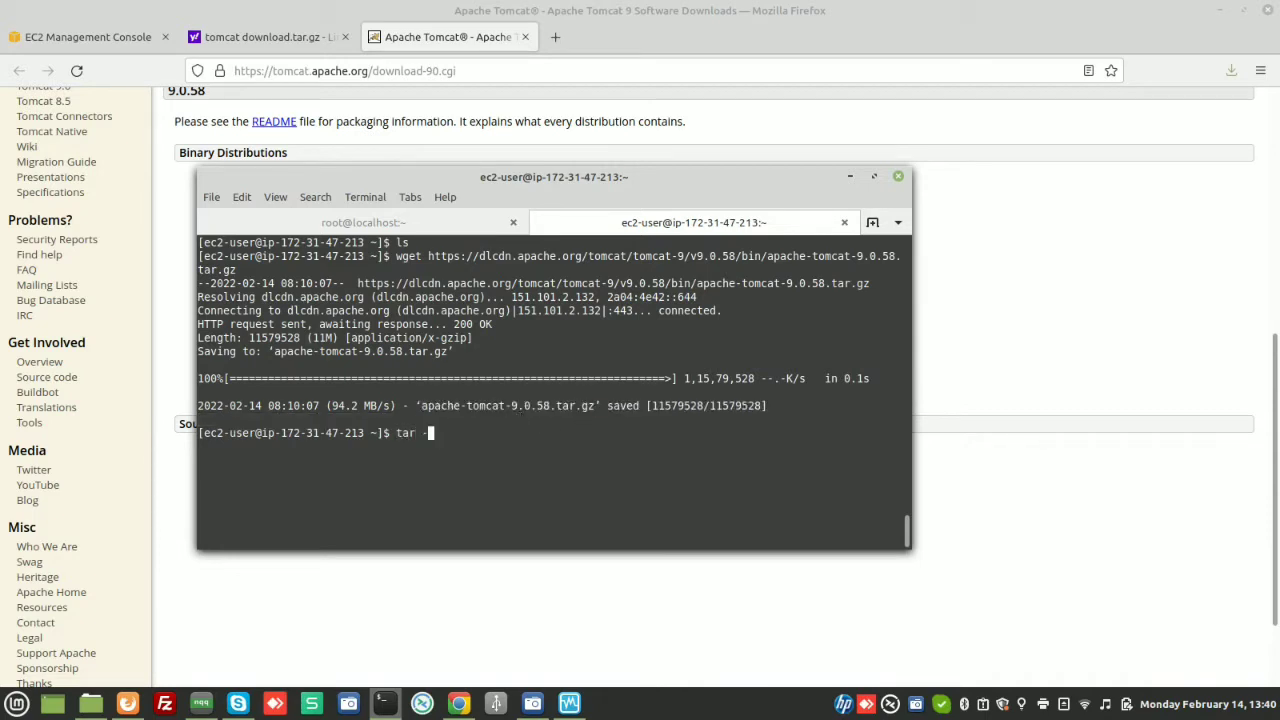
text(xvf apa)
key(Tab)
key(Return)
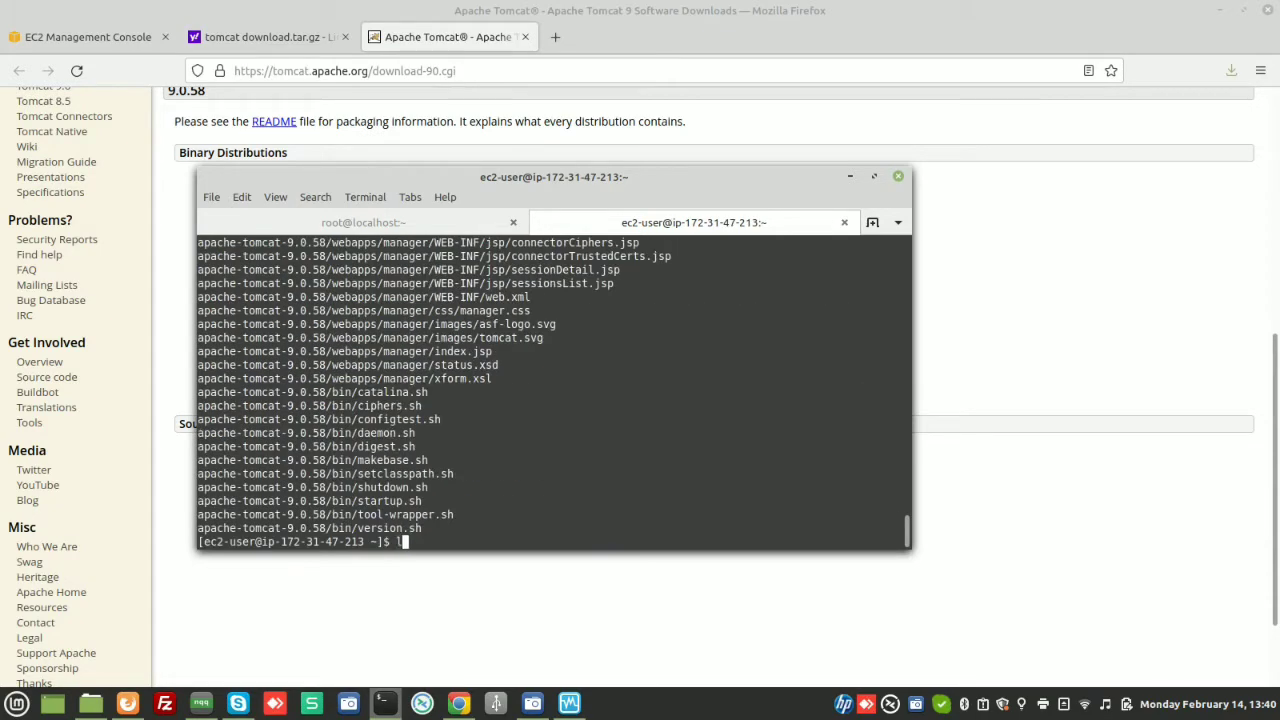
key(Return)
text(clear)
key(Return)
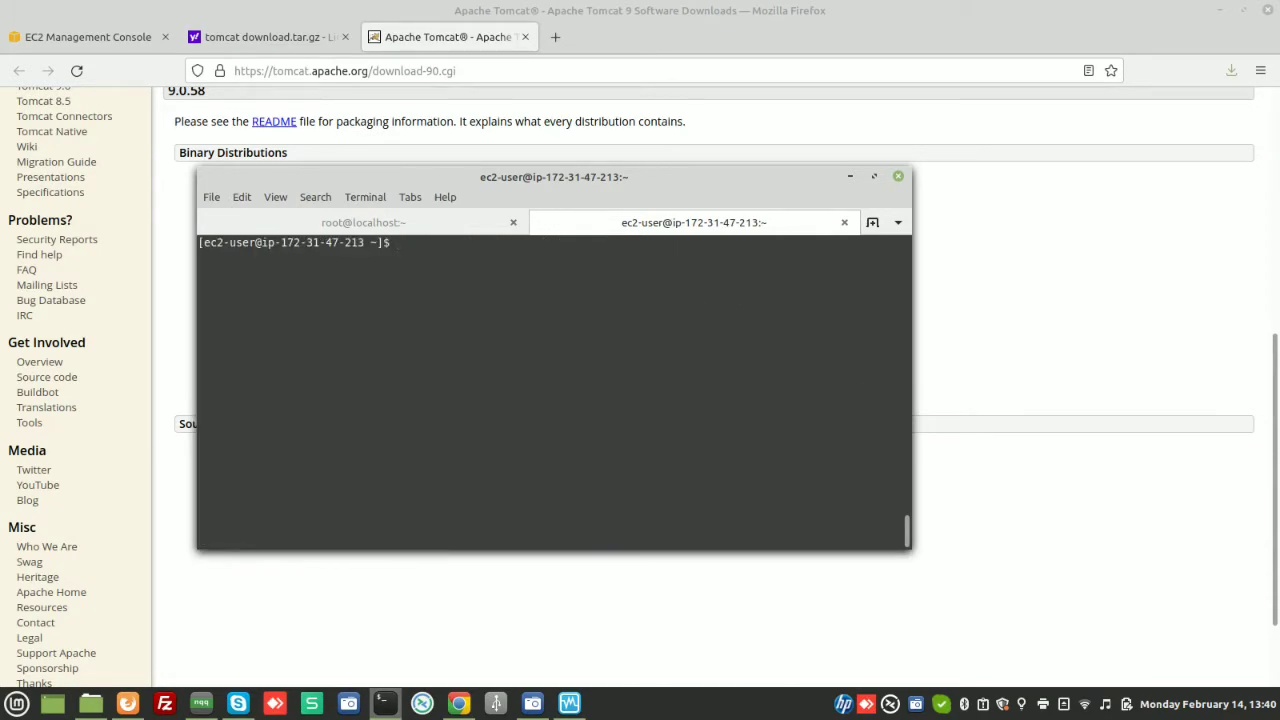
Move into apache-tomcat-9.0.58/bin, list its files, and enter sh startup.sh
text(ls)
key(Return)
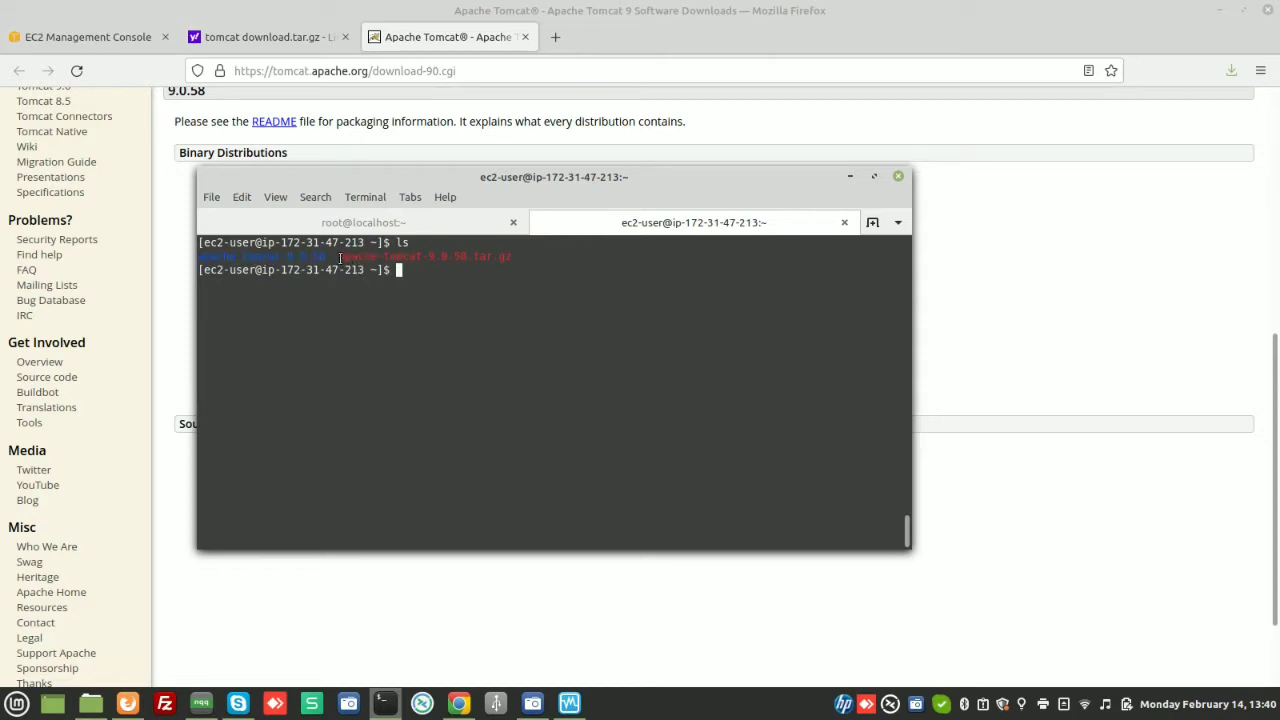
drag(343, 257, 900, 258)
click(529, 296)
text(cd a)
key(Tab)
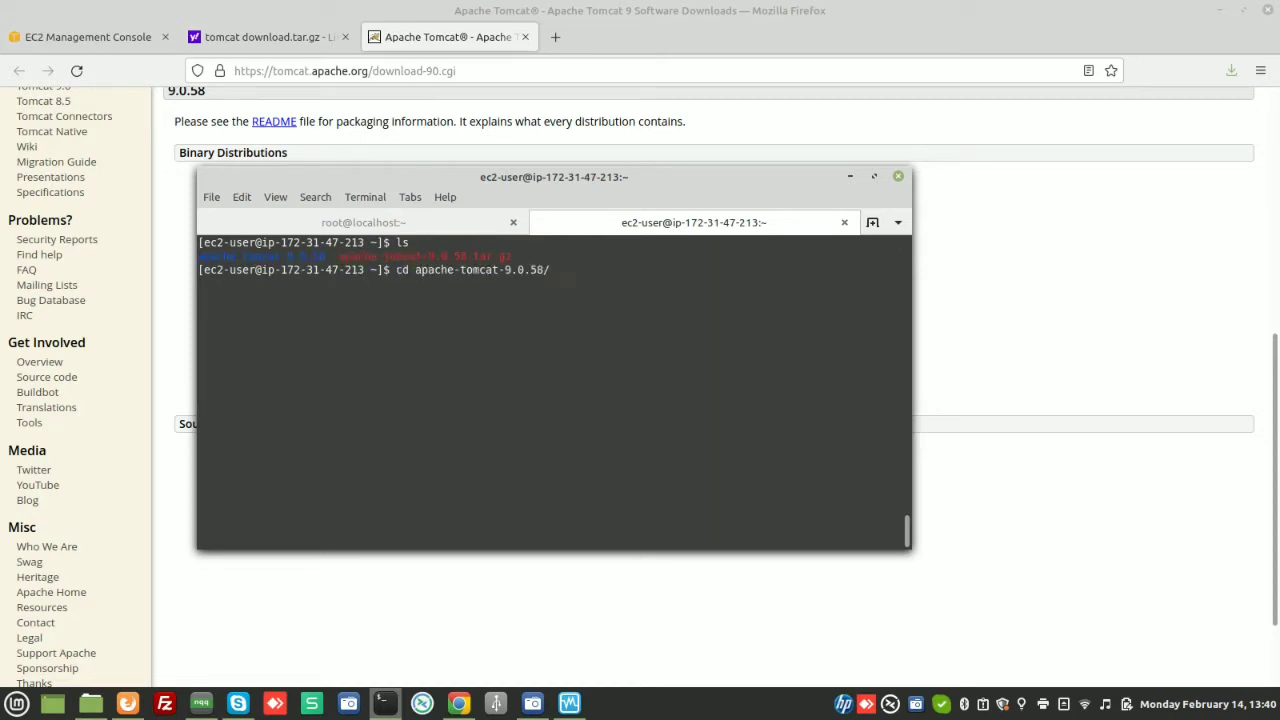
text(bi)
key(Tab)
key(Return)
text(ls)
key(Return)
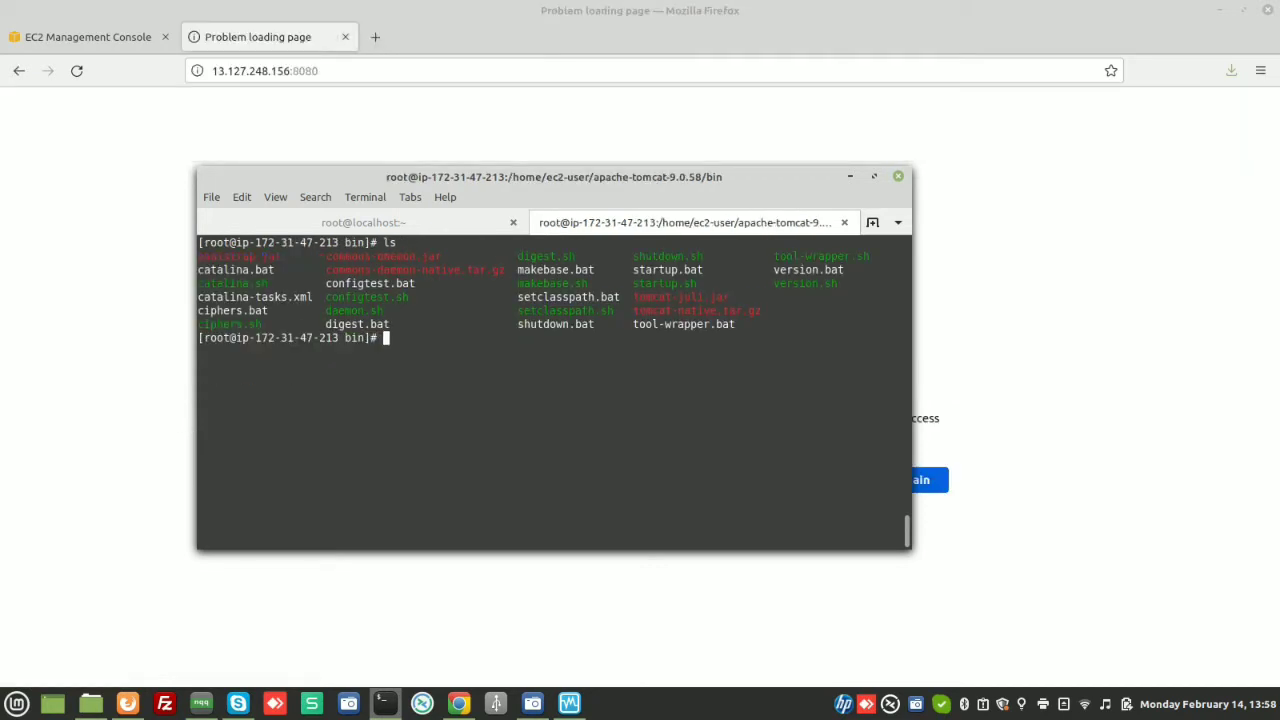
text(sh startup.sh)
Run startup.sh and reload 13.127.248.156:8080 to show the Tomcat 9.0.58 welcome page
key(Return)
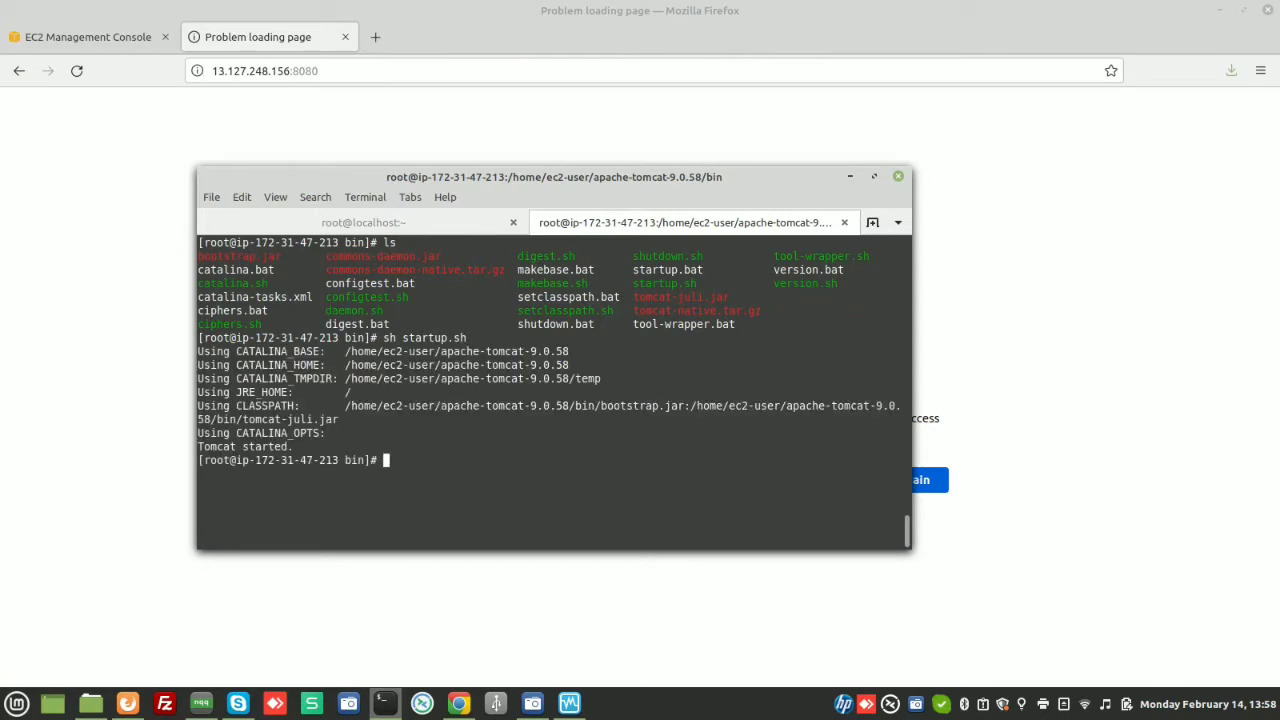
click(580, 123)
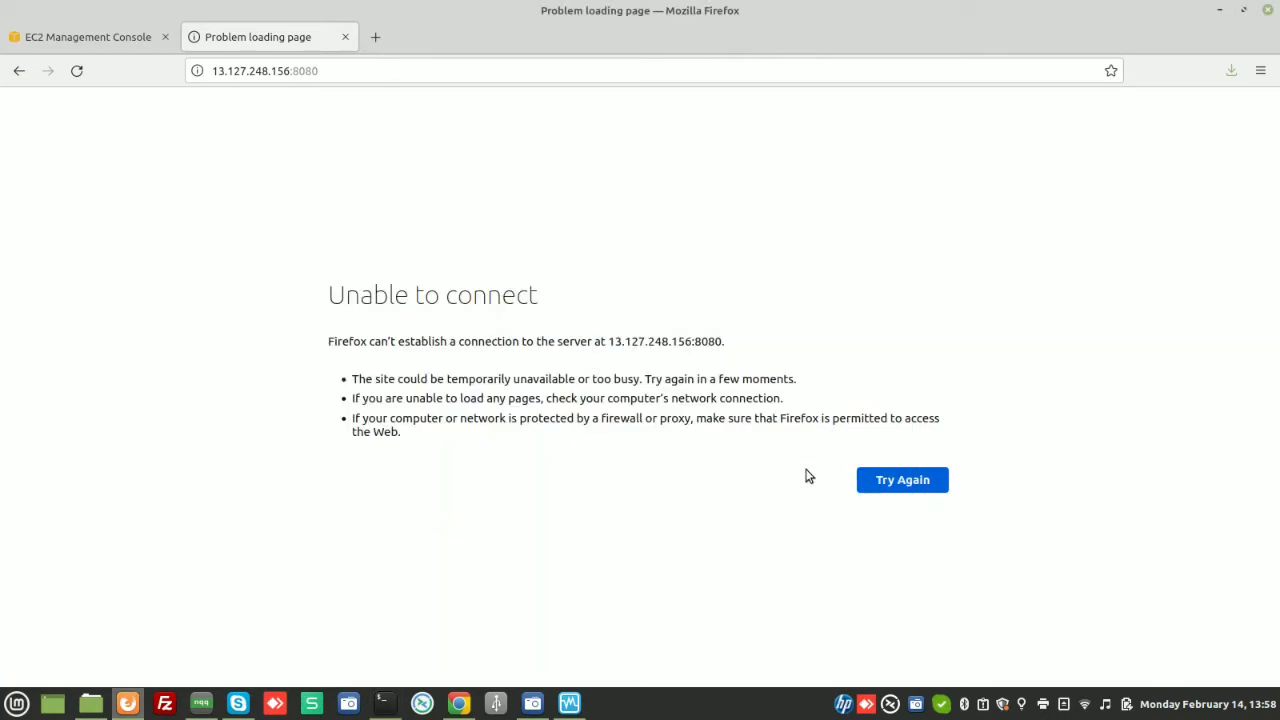
click(888, 482)
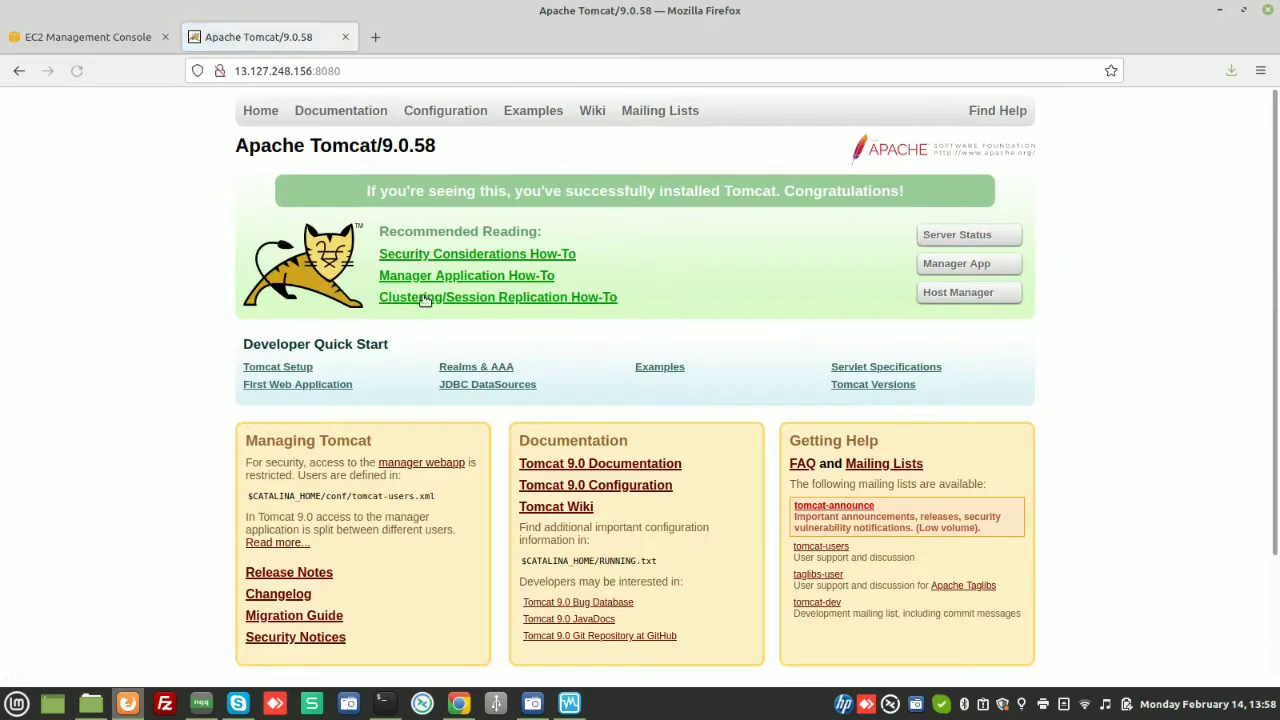
click(384, 703)
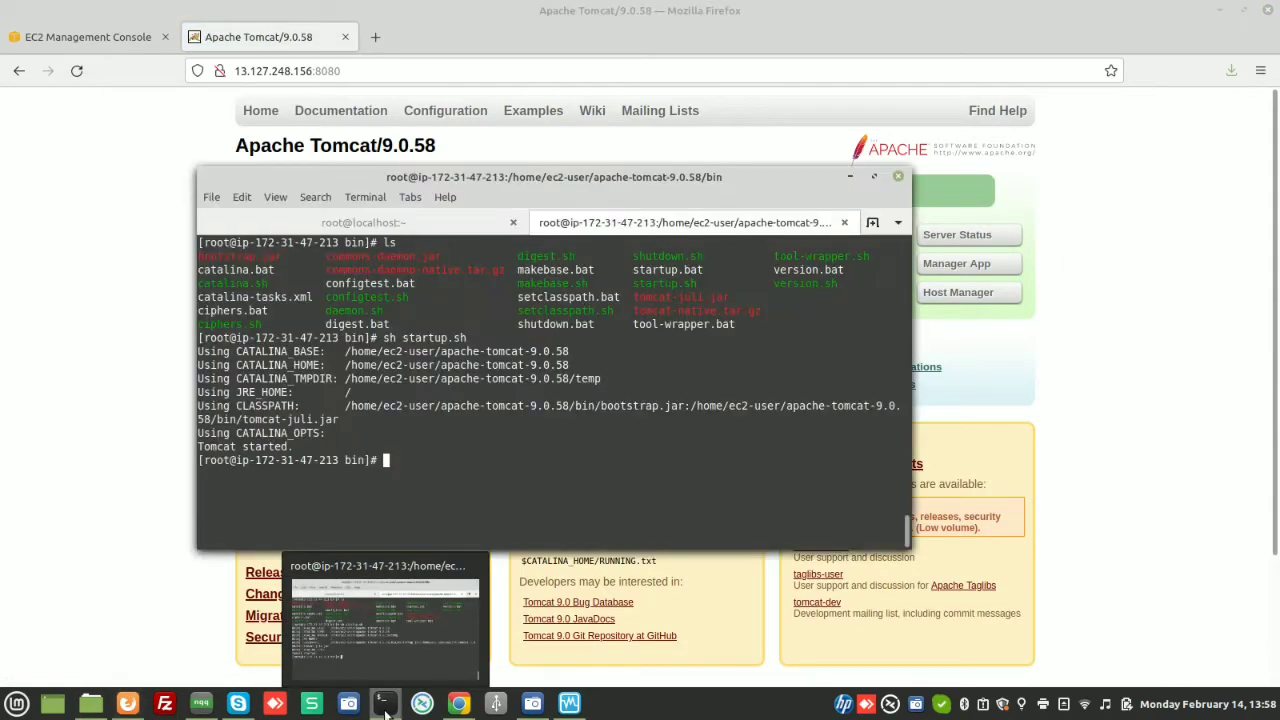
click(105, 33)
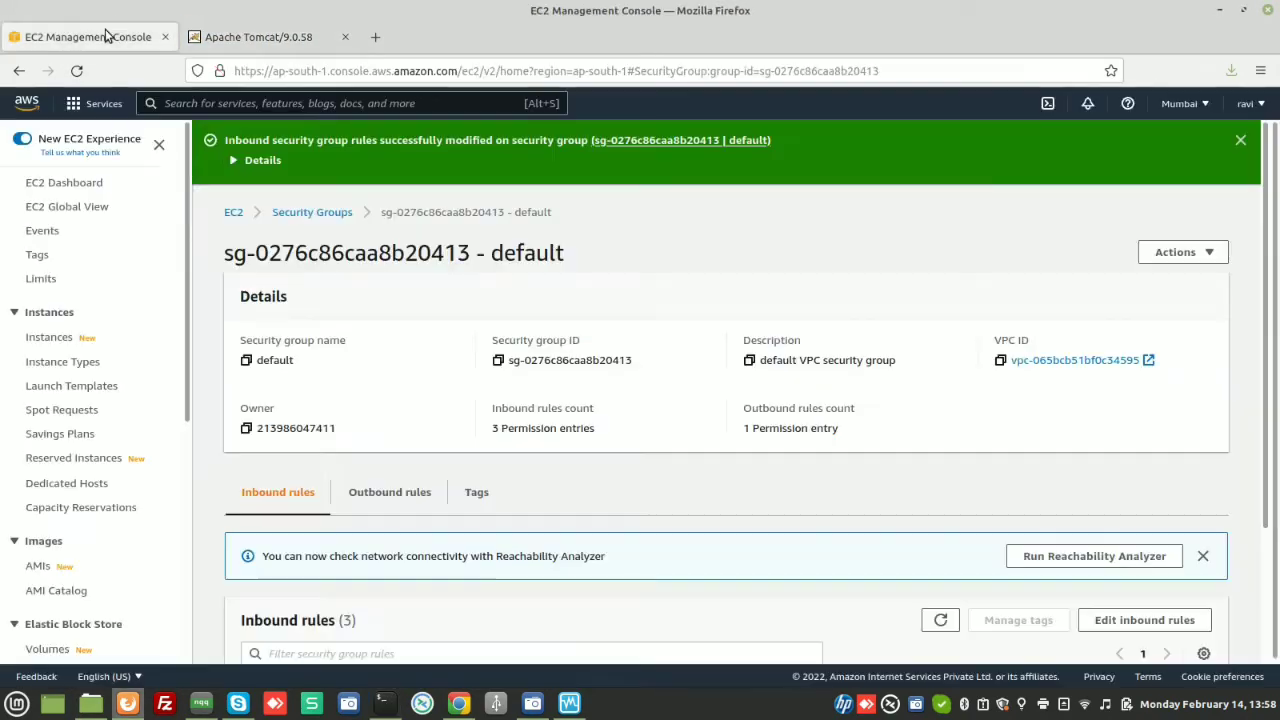
Open the tomcat instance's attached volume from its Storage tab and remove the Volume ID filter
click(49, 337)
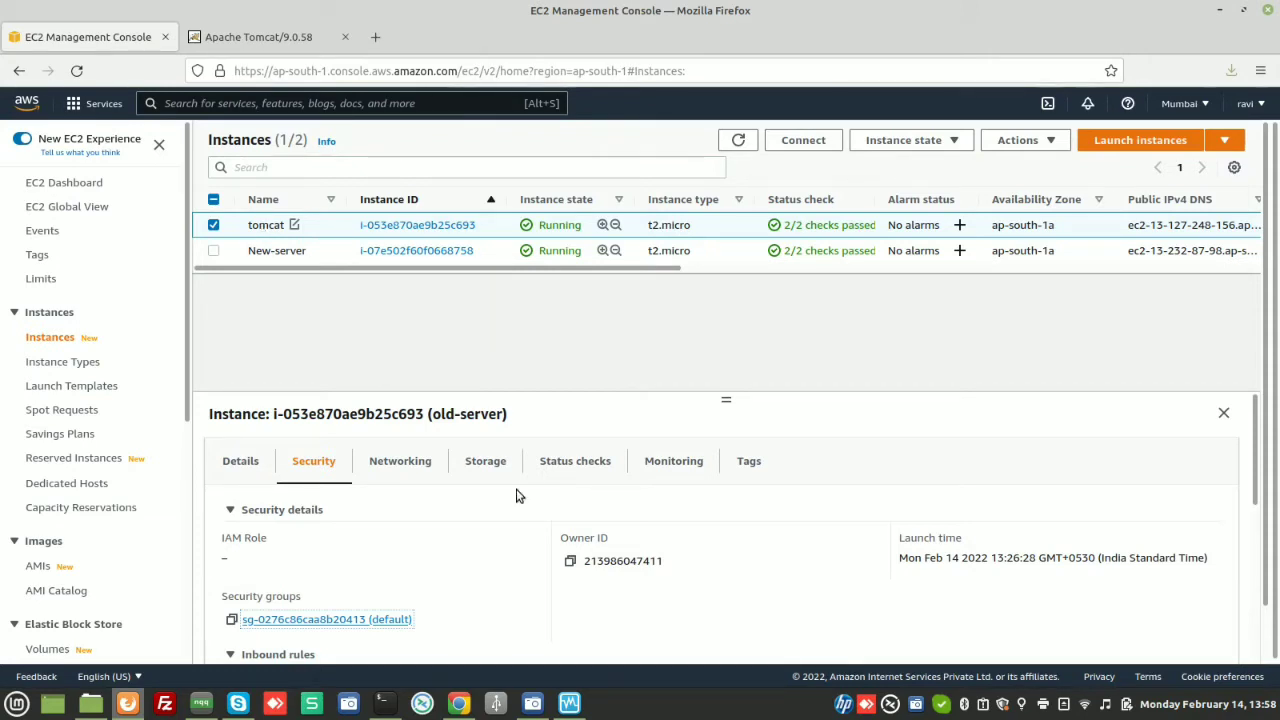
click(488, 465)
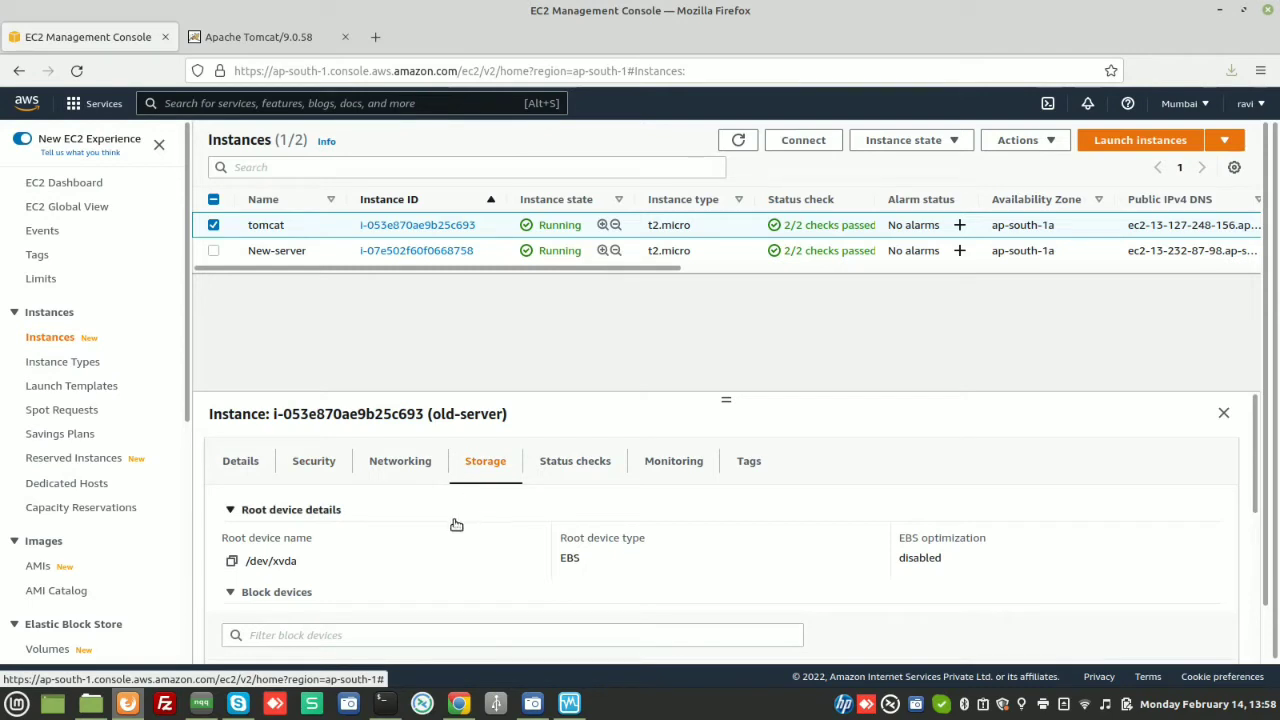
scroll(410, 540, down, 5)
scroll(410, 540, down, 1)
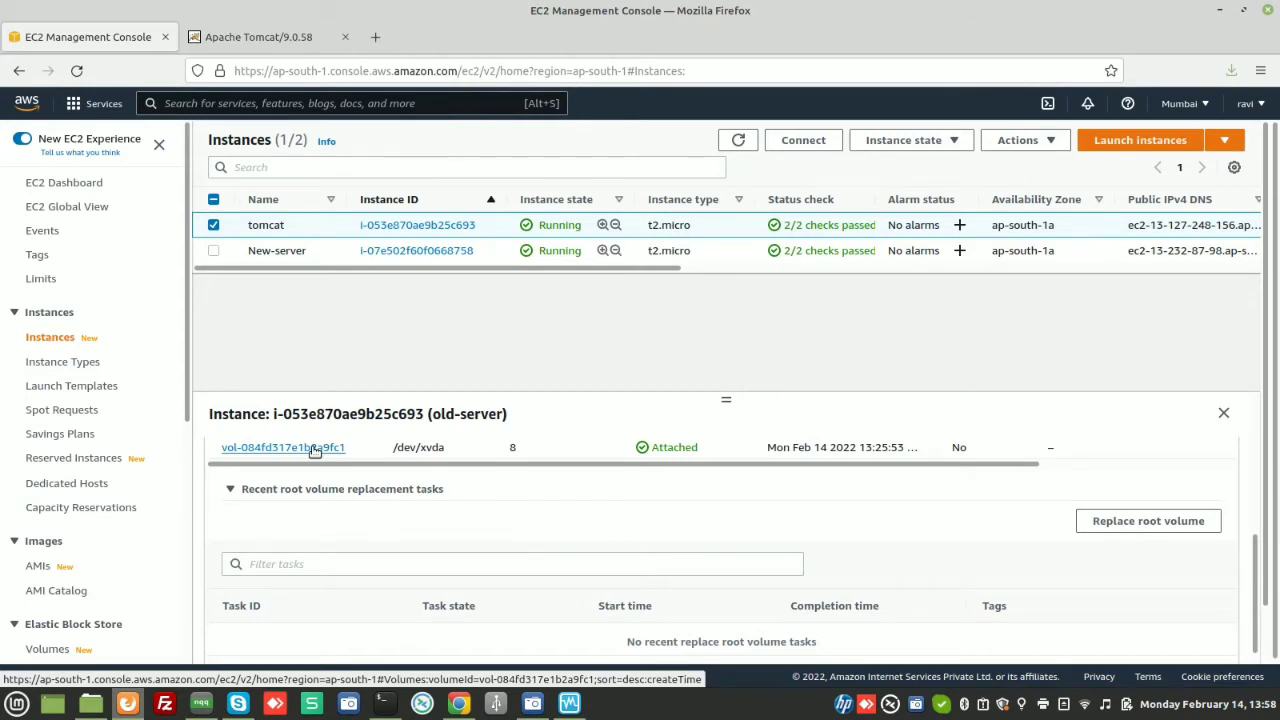
click(314, 450)
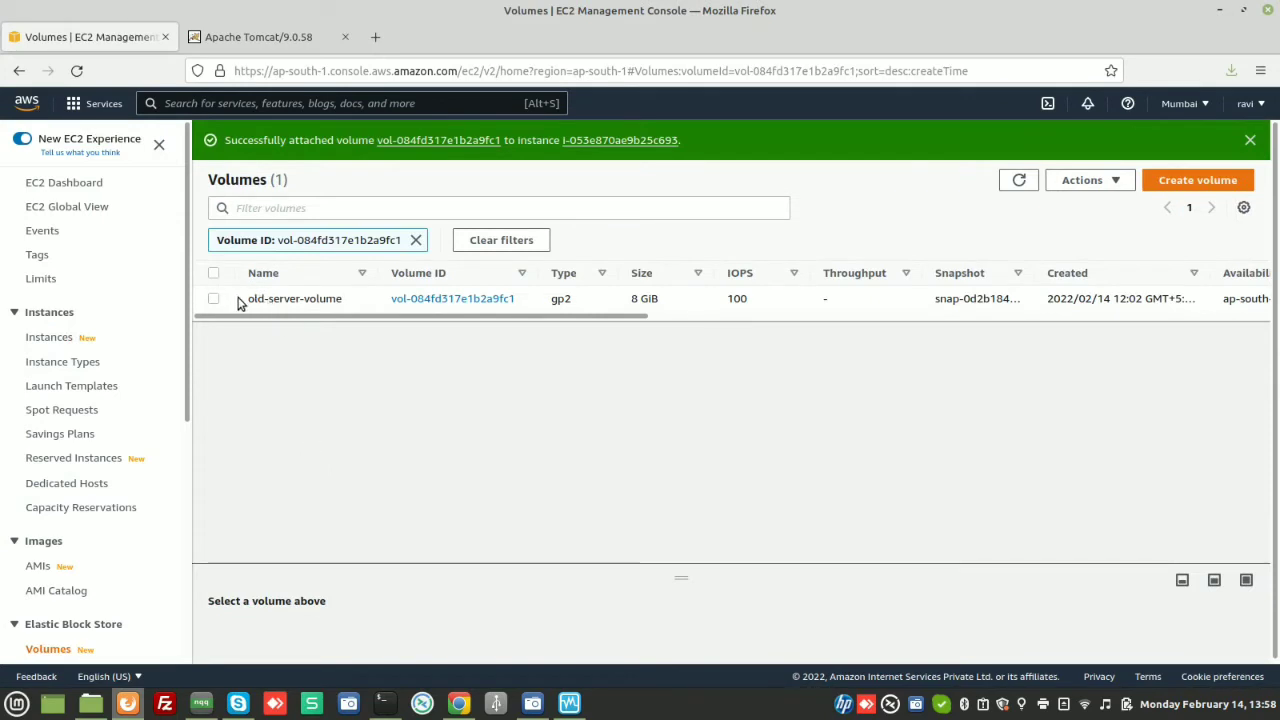
click(416, 241)
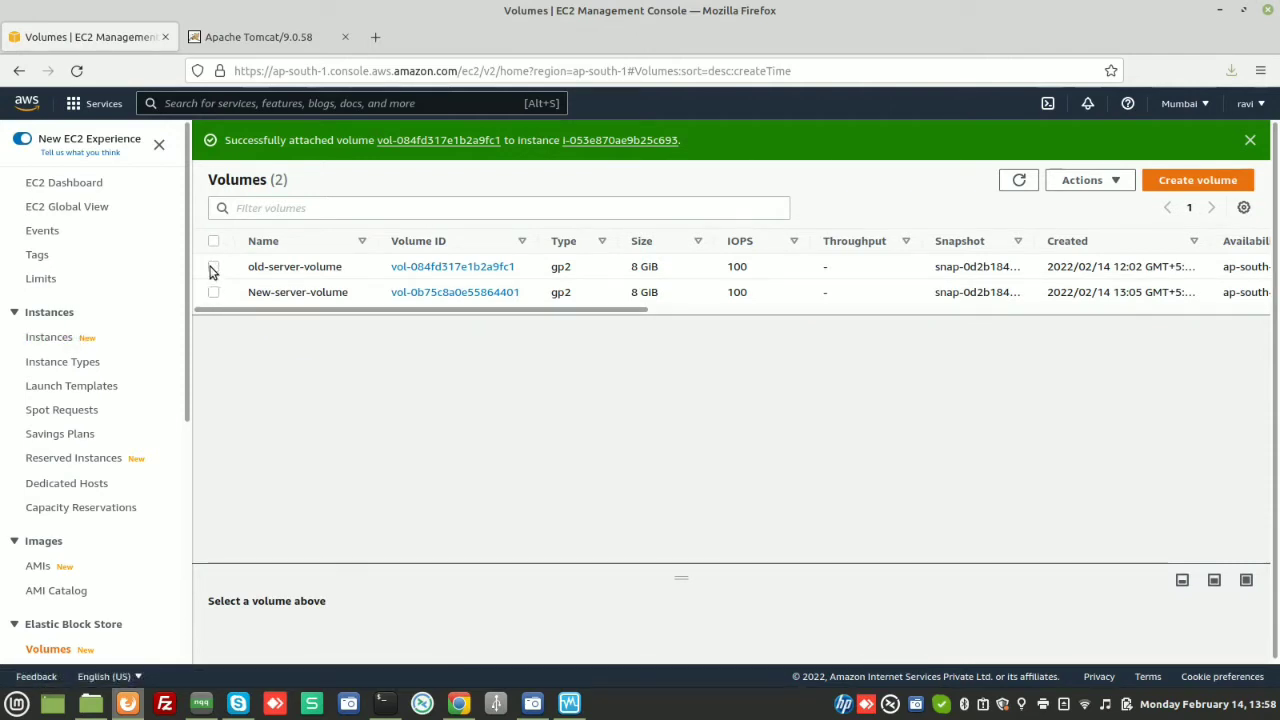
click(250, 268)
Use Create snapshot on old-server-volume with the description 'tomcat old' and confirm
right_click(248, 272)
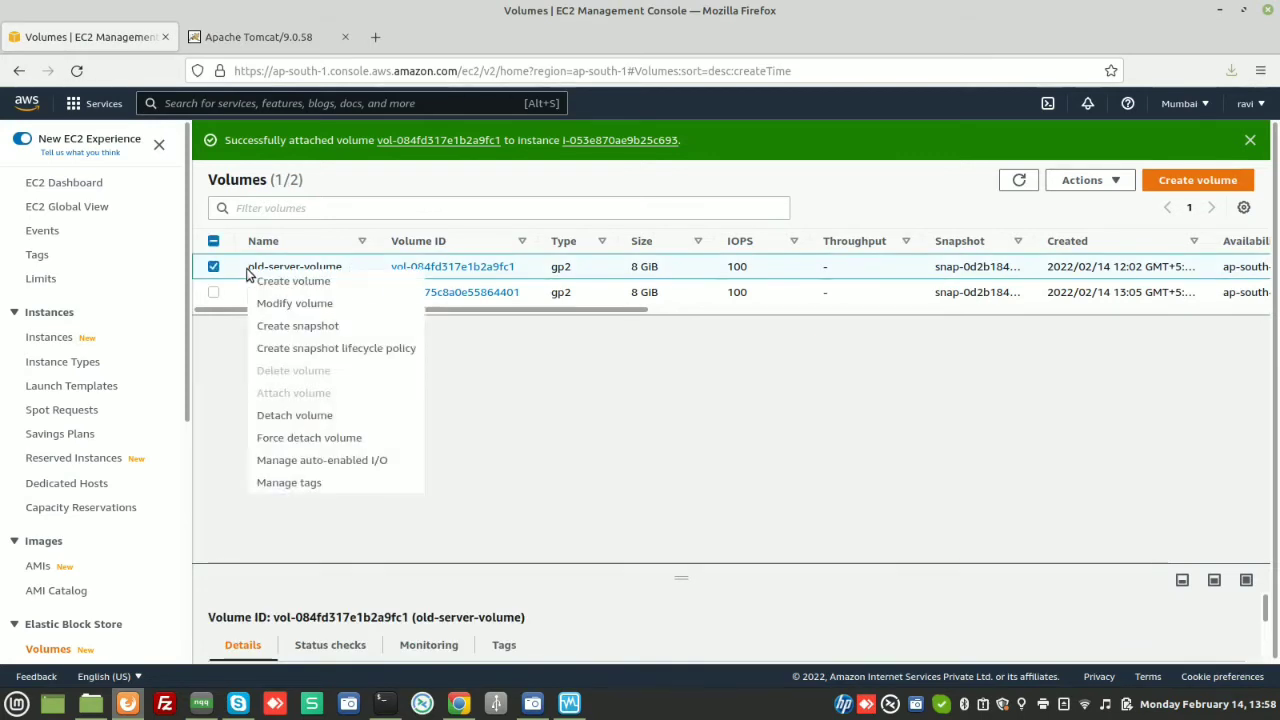
click(297, 326)
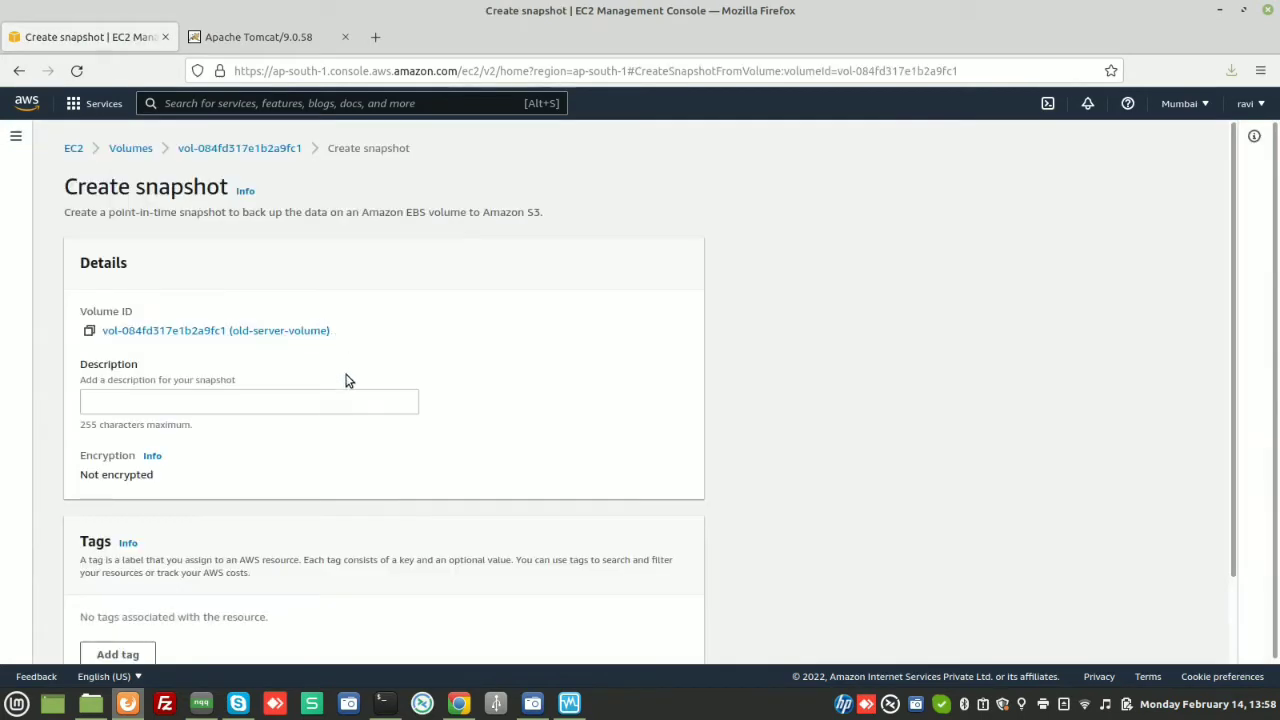
click(281, 402)
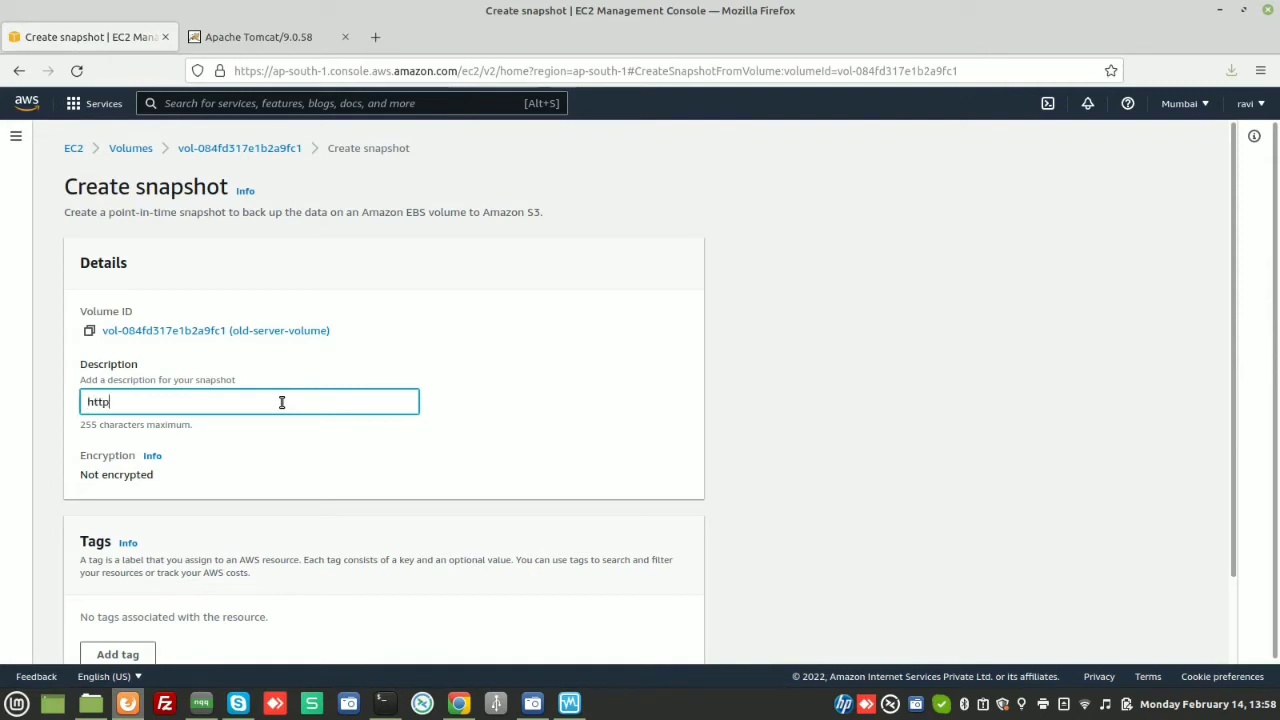
key(BackSpace)
key(BackSpace)
text(tomcat old)
scroll(282, 402, down, 2)
click(606, 640)
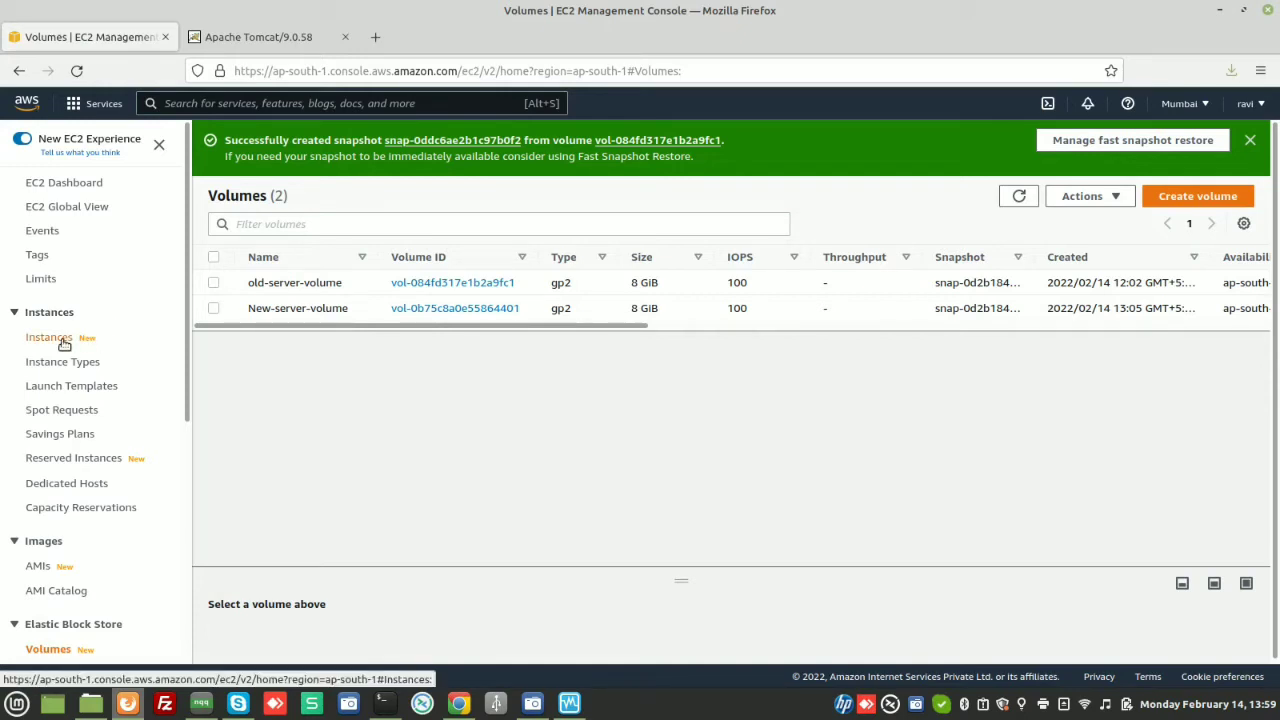
On the Snapshots page, rename the new snapshot 'old tomcat server' and refresh until Completed
click(62, 341)
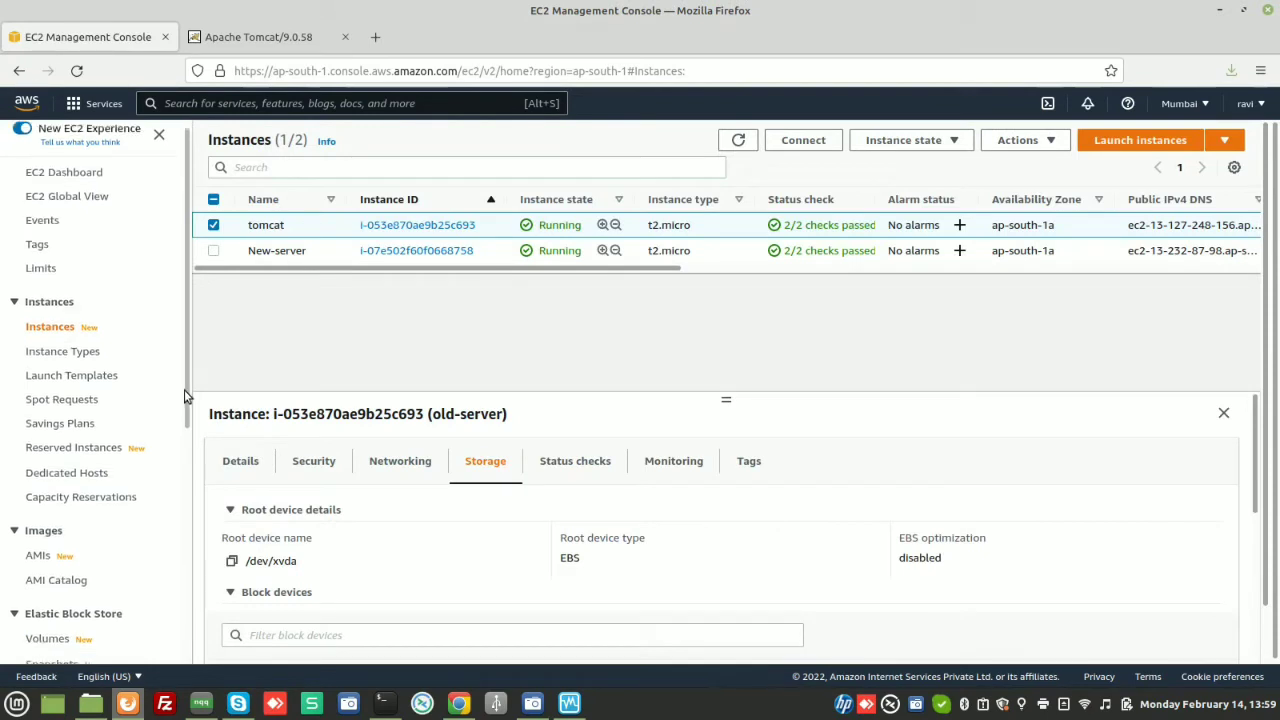
scroll(185, 397, down, 3)
click(52, 505)
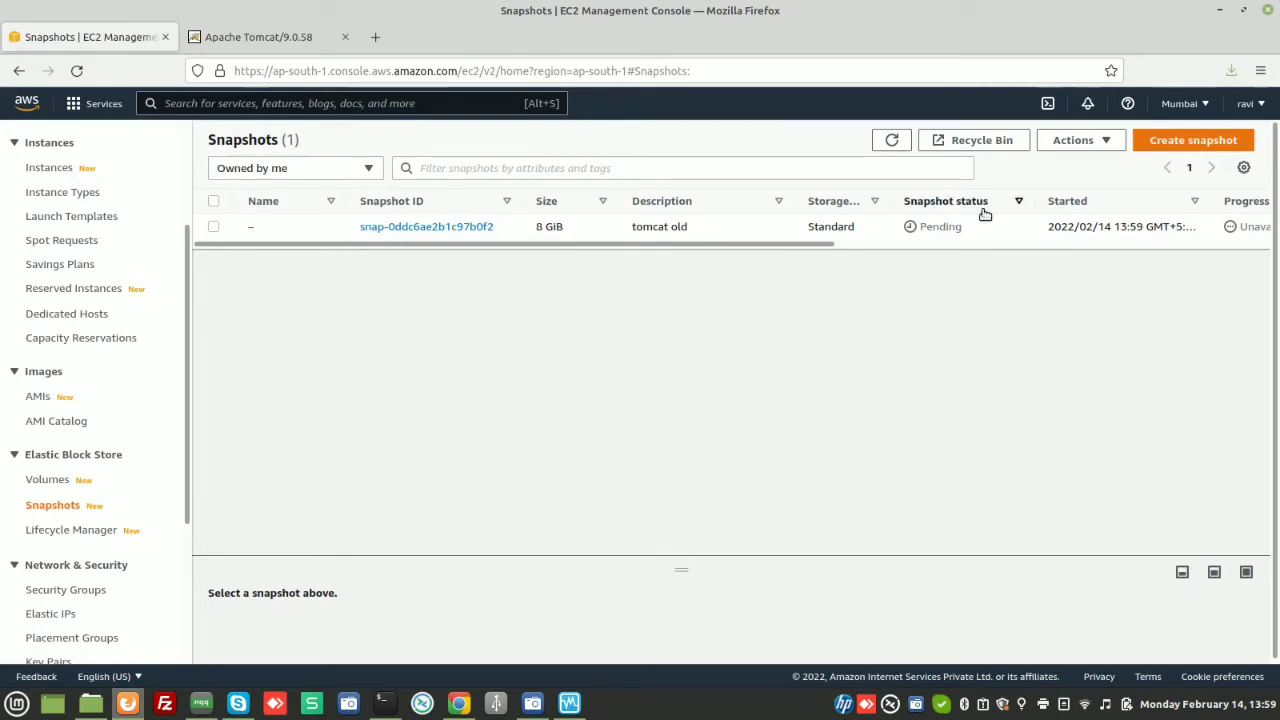
click(892, 140)
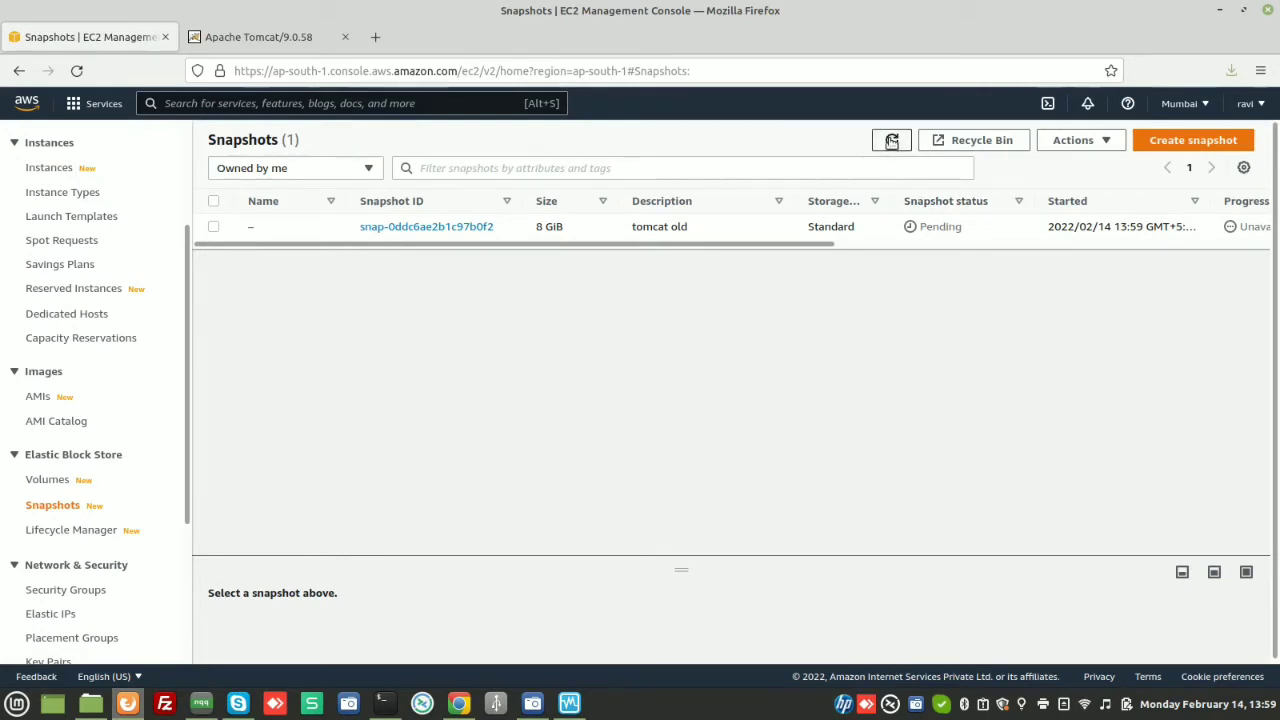
click(263, 227)
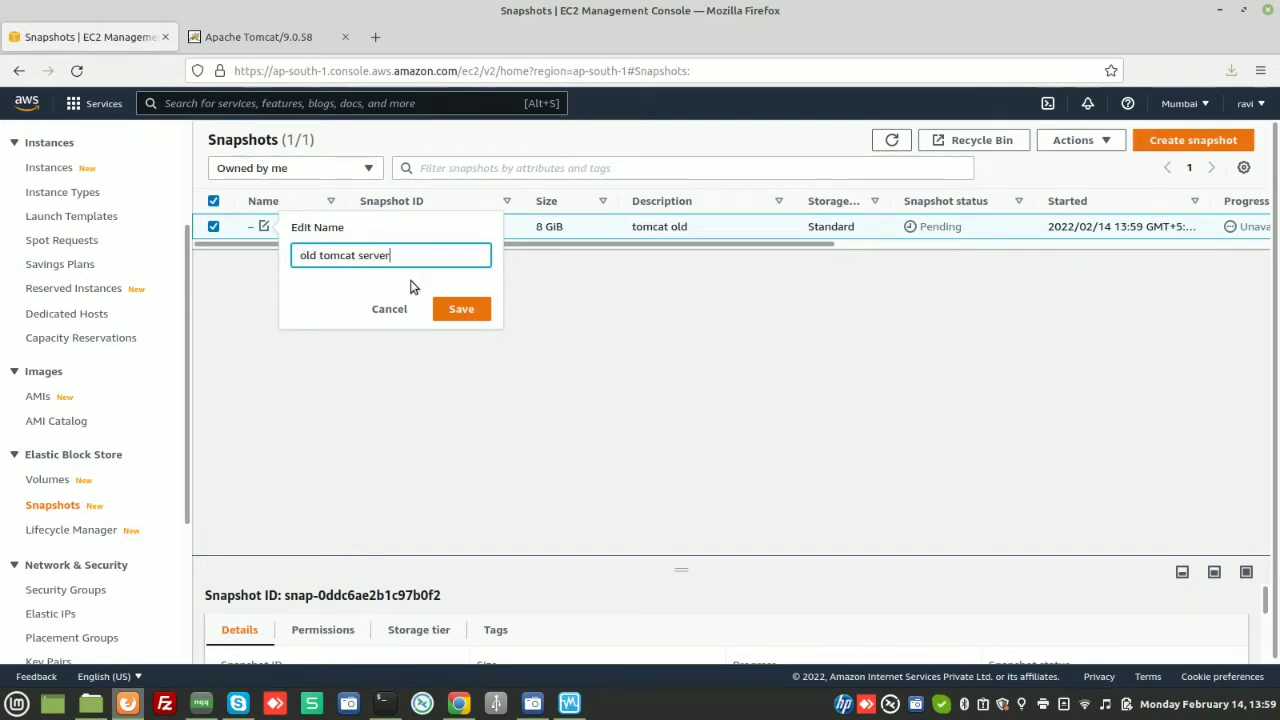
click(461, 308)
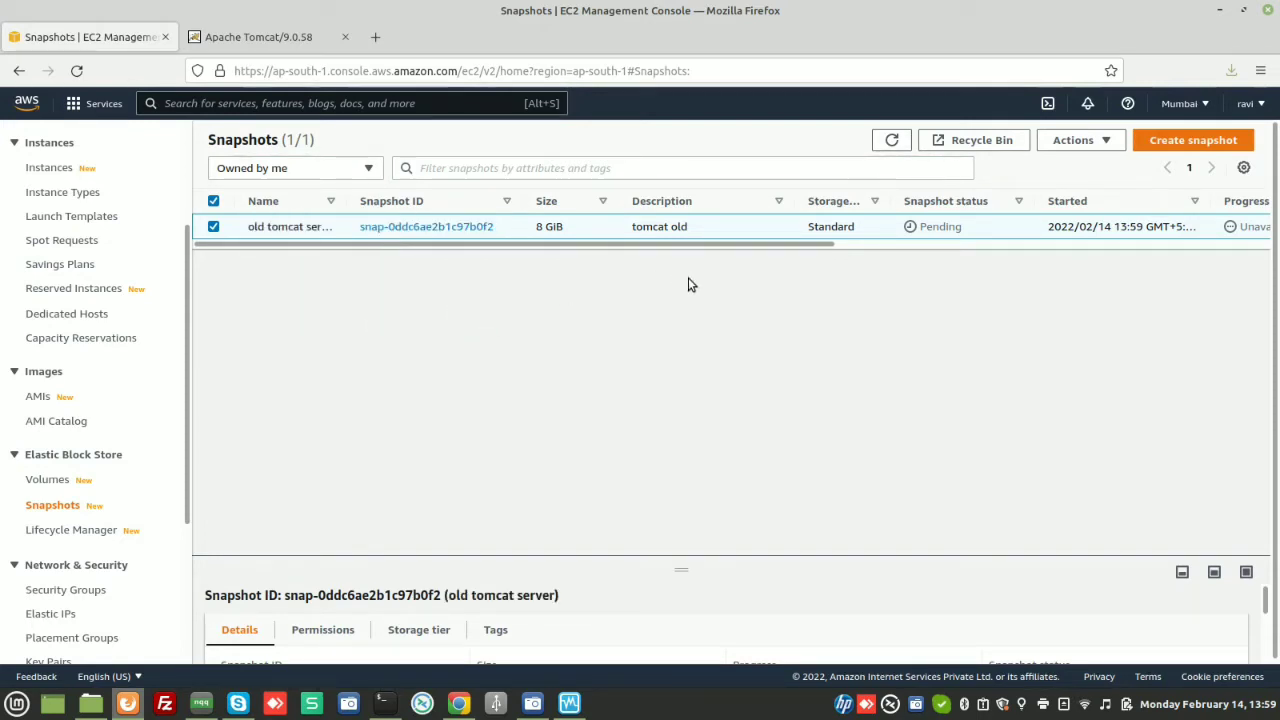
drag(348, 199, 359, 201)
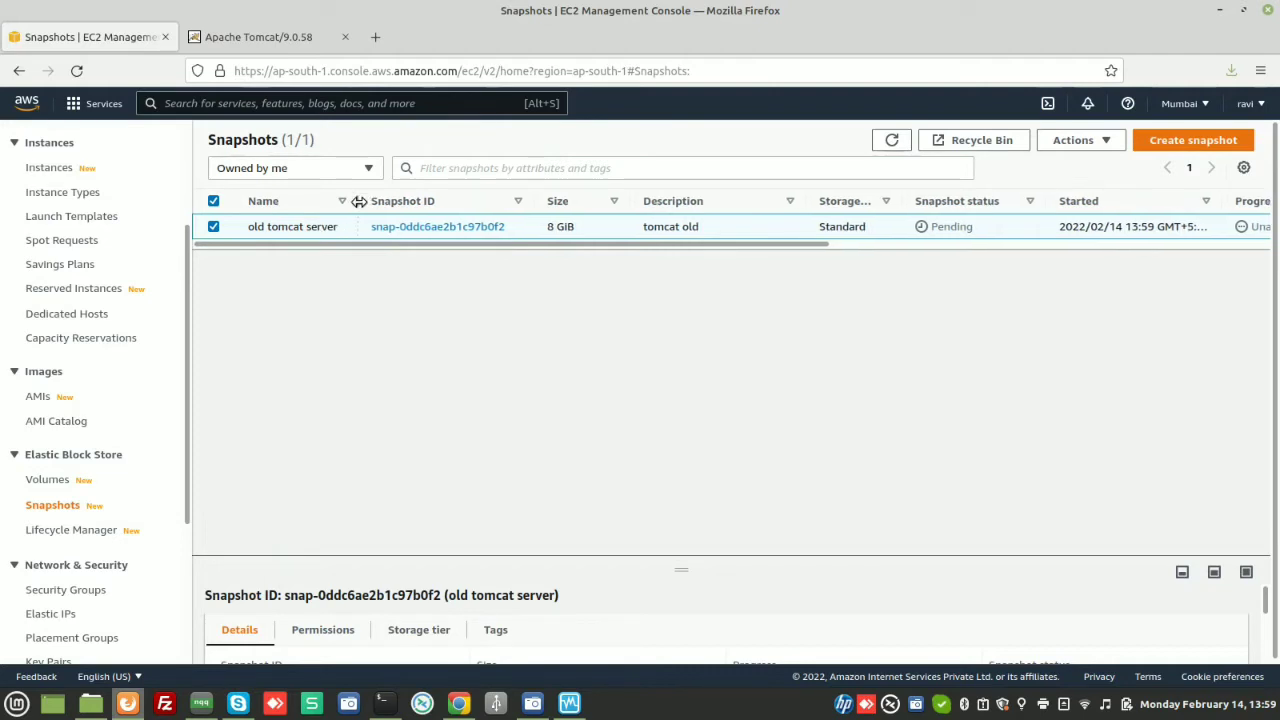
click(893, 140)
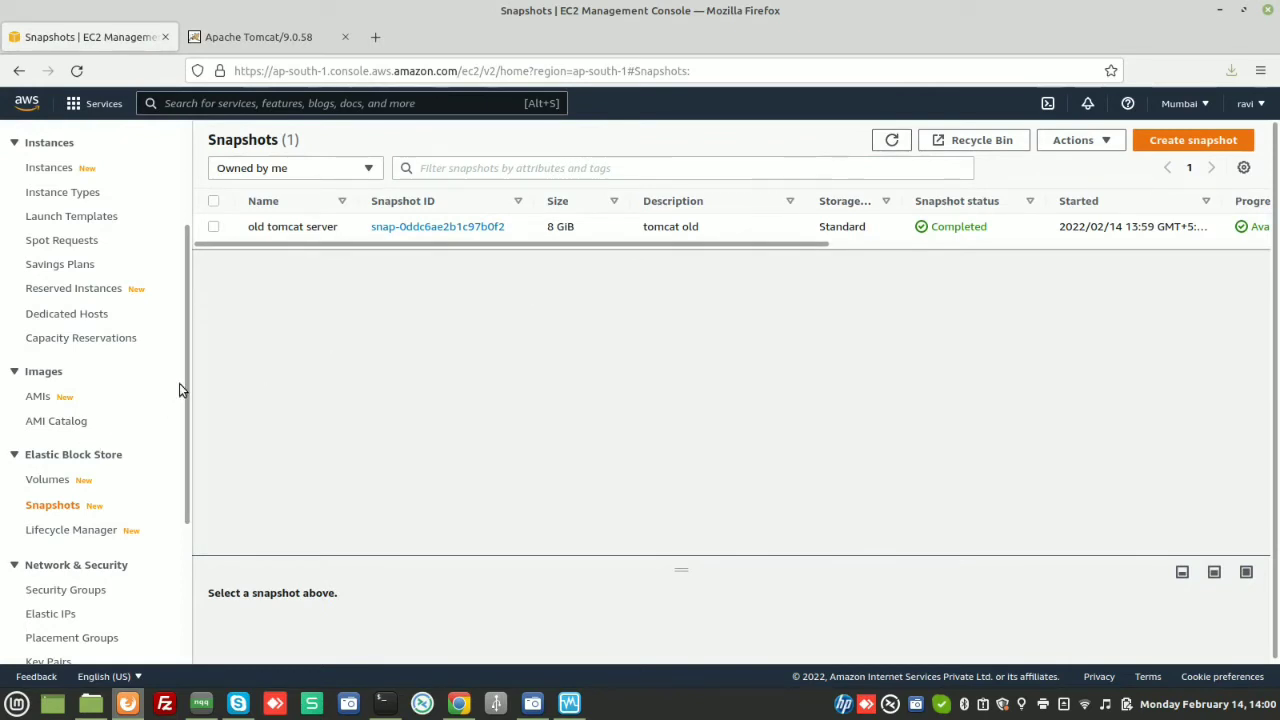
click(50, 480)
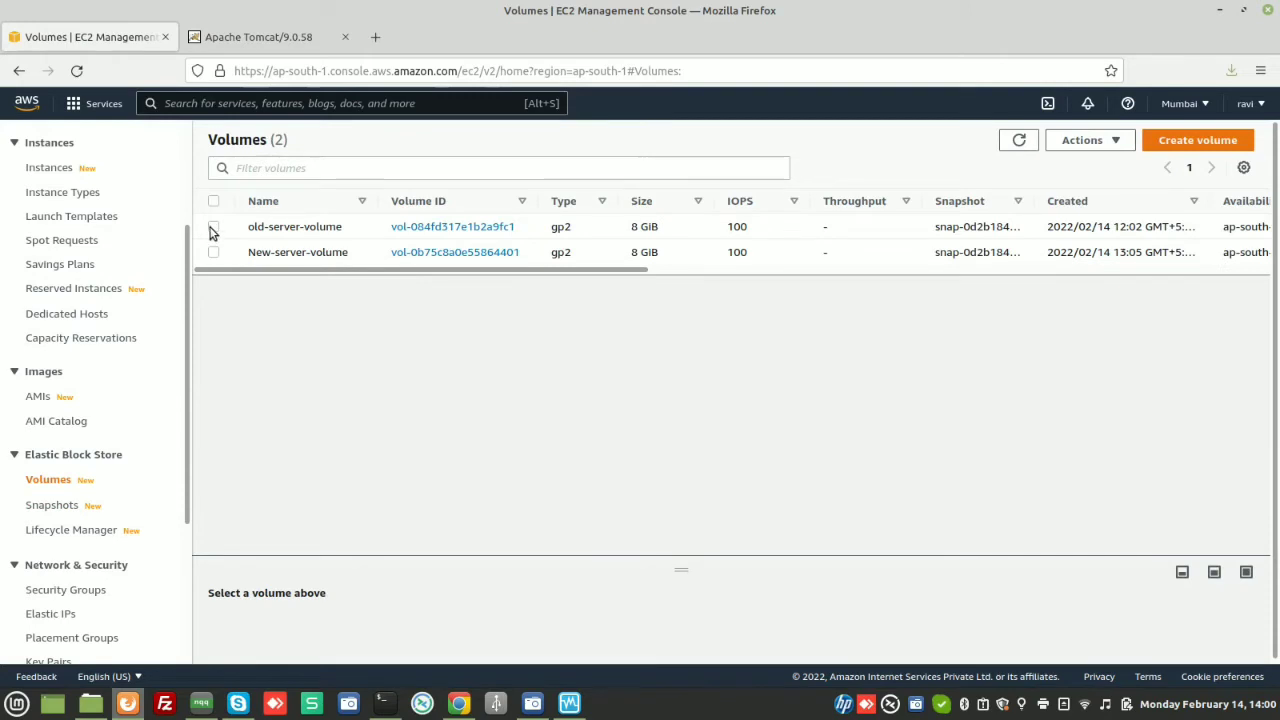
Stop the tomcat instance from its actions menu, confirm Stop, and dismiss the success notice
click(213, 227)
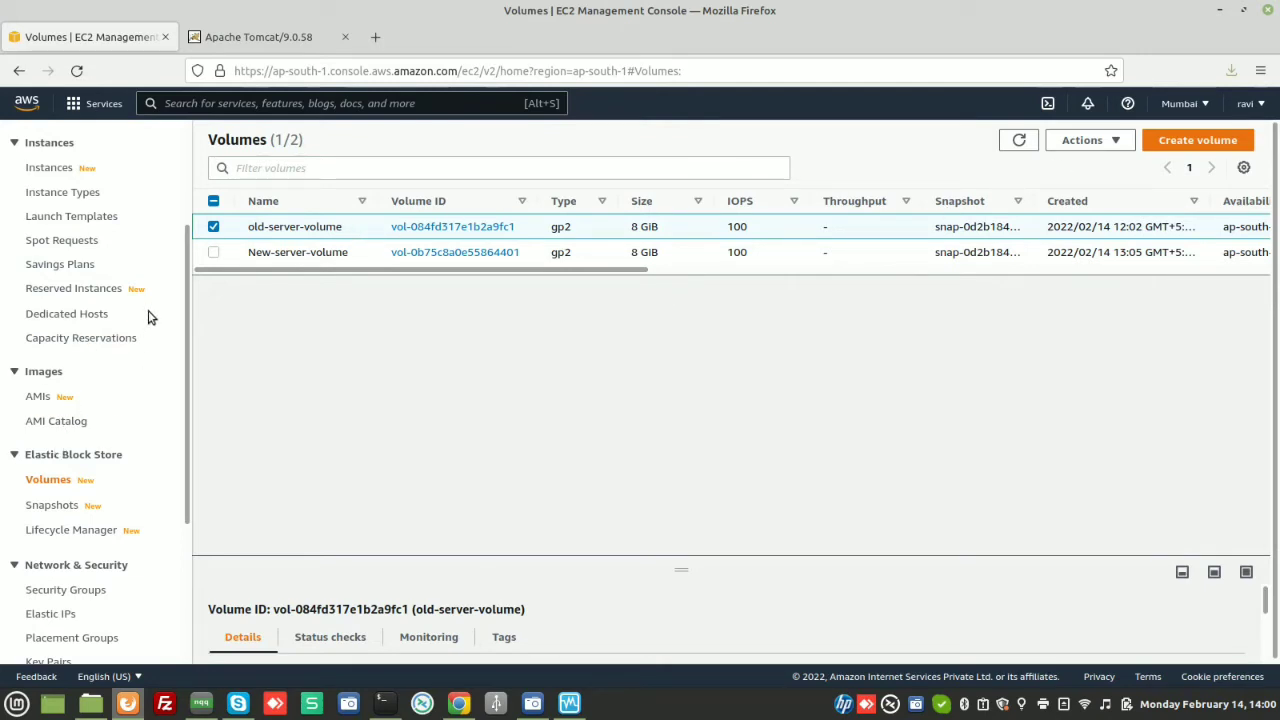
scroll(184, 309, up, 3)
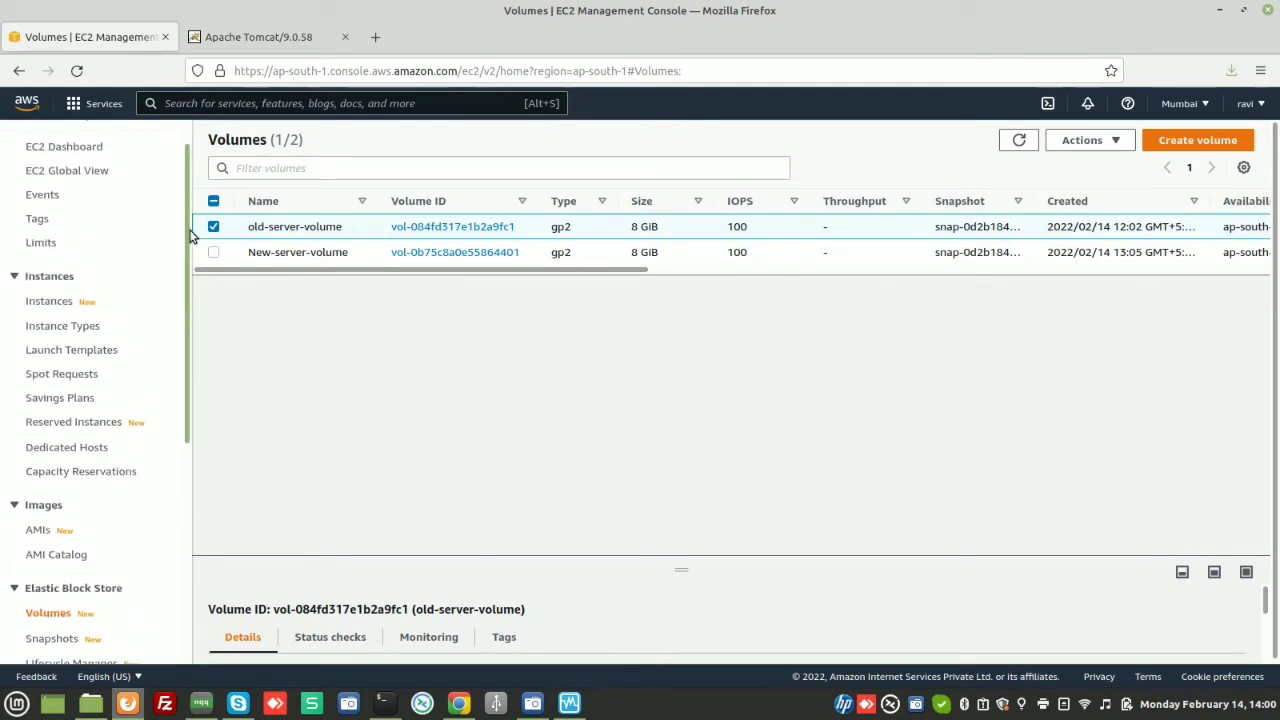
click(45, 293)
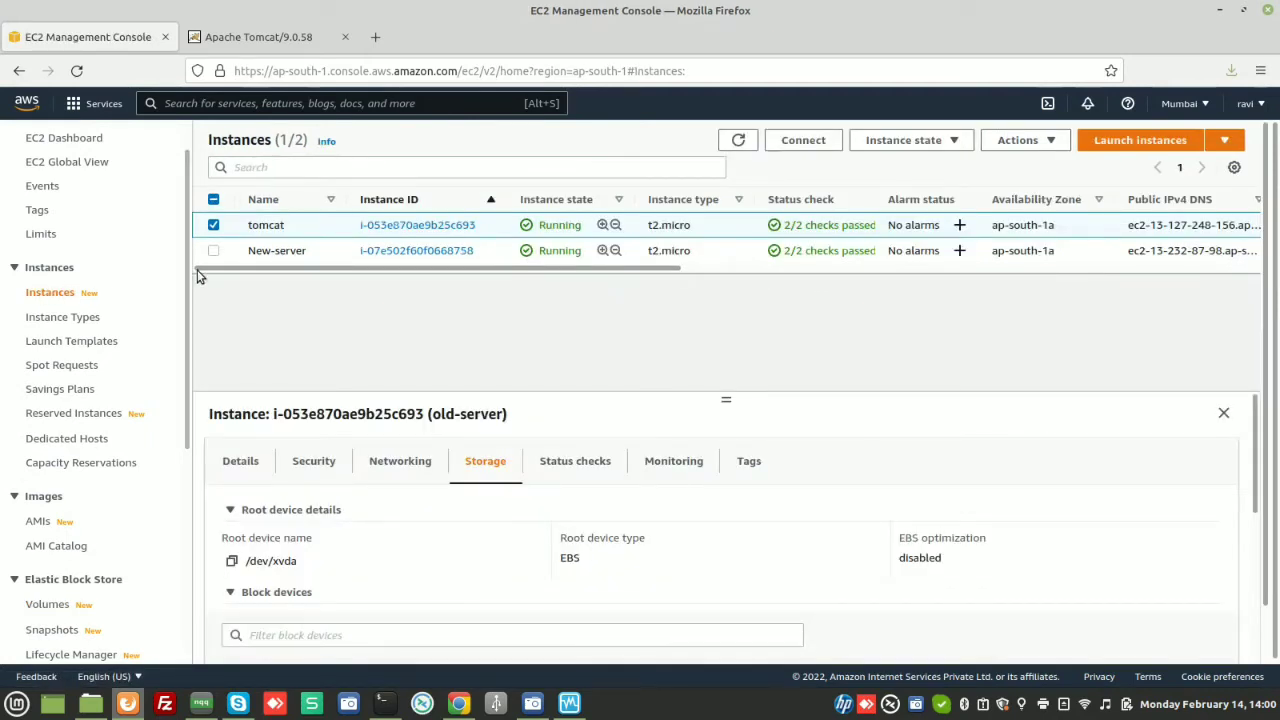
right_click(266, 226)
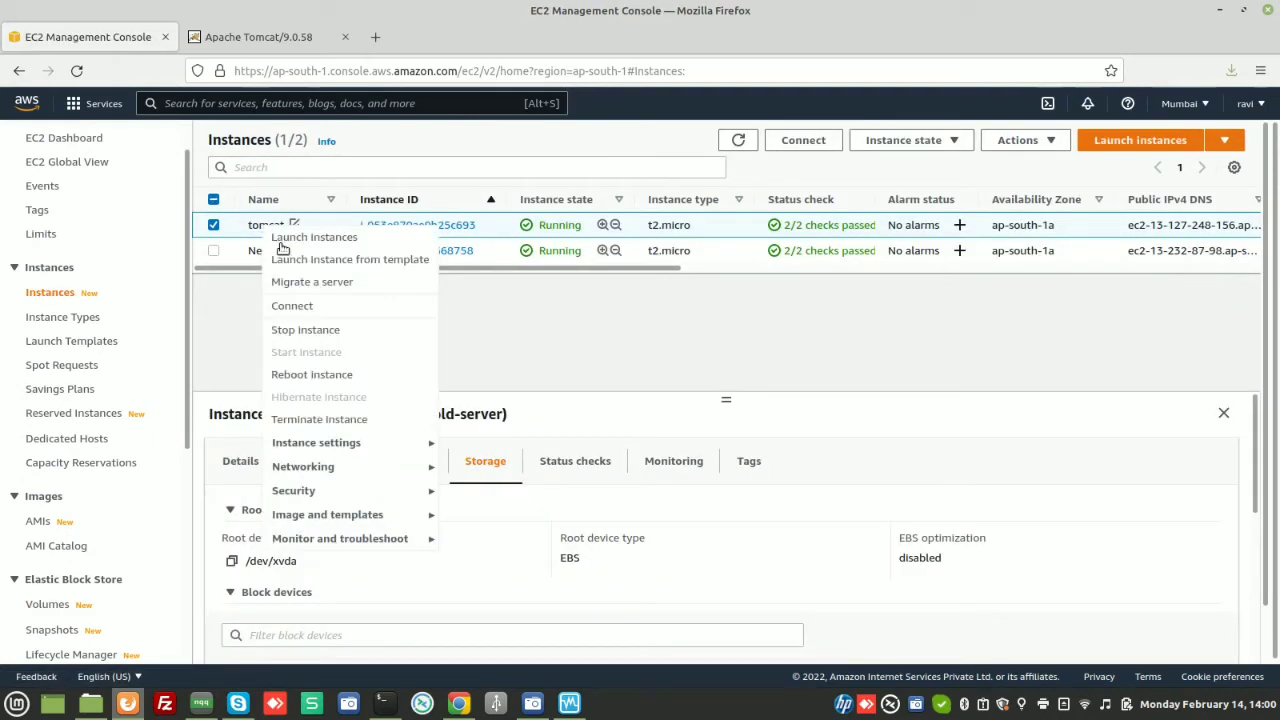
click(305, 330)
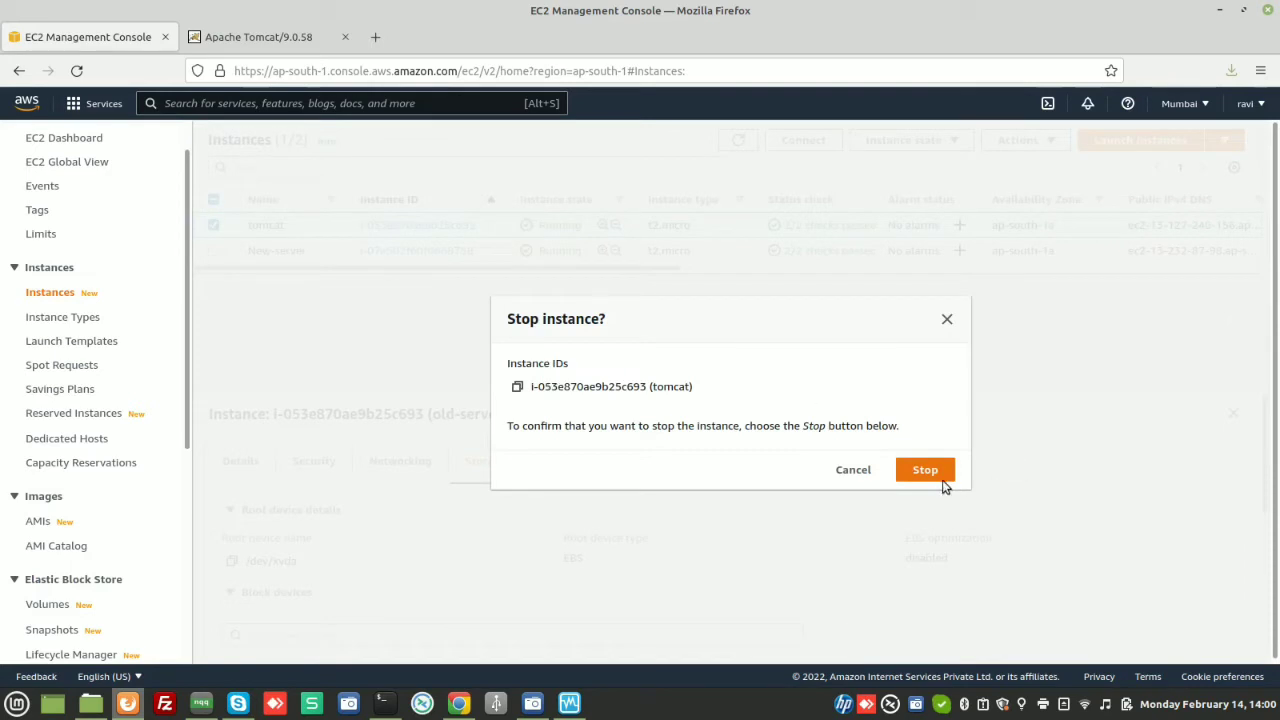
click(941, 474)
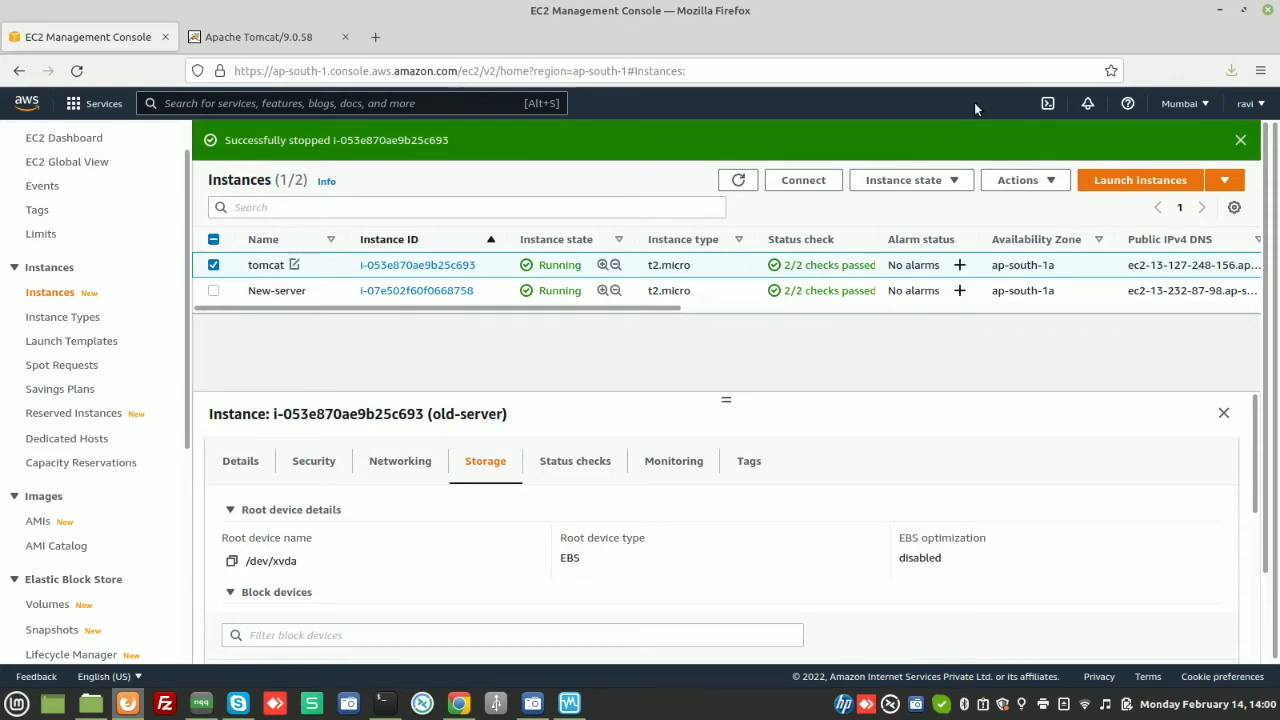
click(1238, 141)
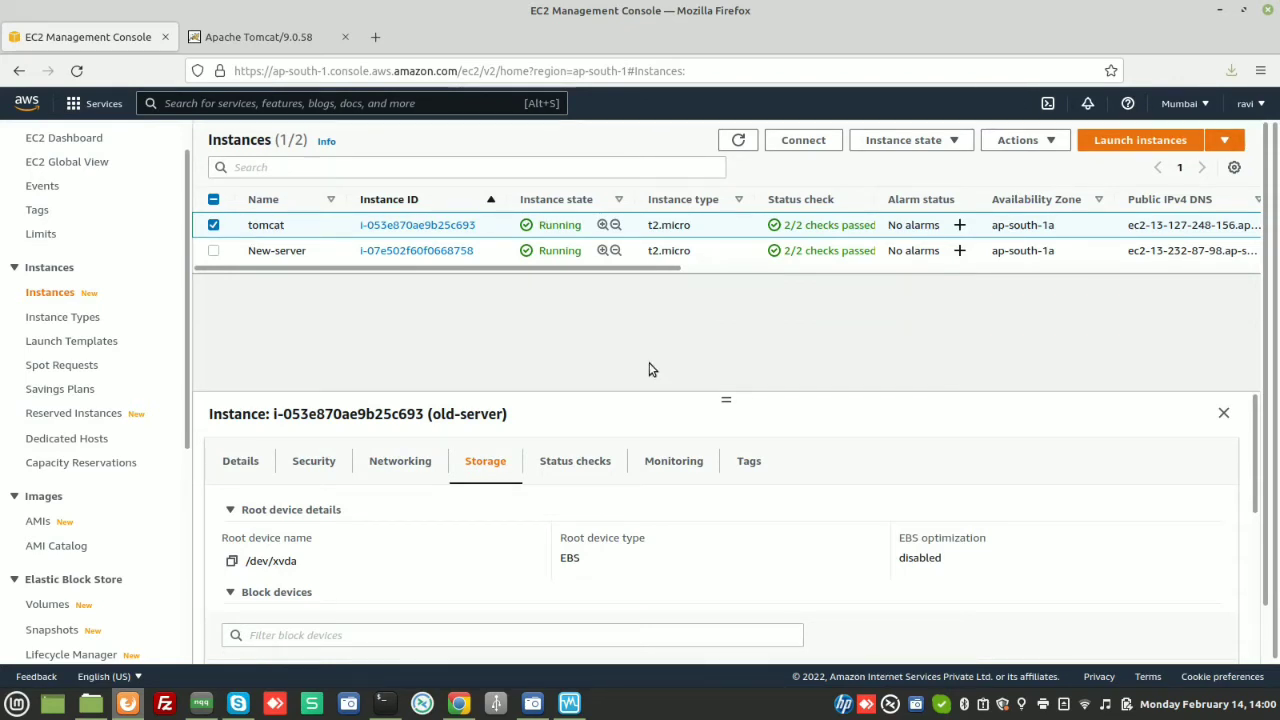
scroll(363, 577, down, 5)
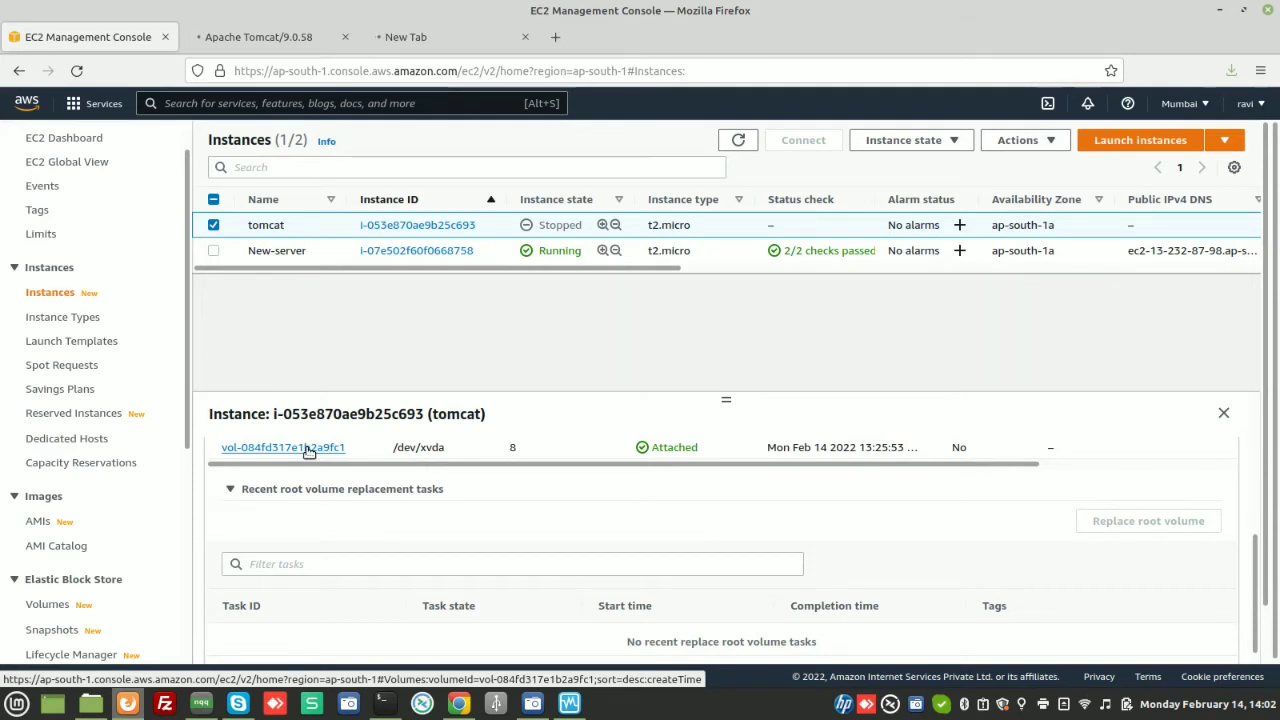
Detach old-server-volume through its actions menu, confirm Detach, and refresh the volume list
click(309, 449)
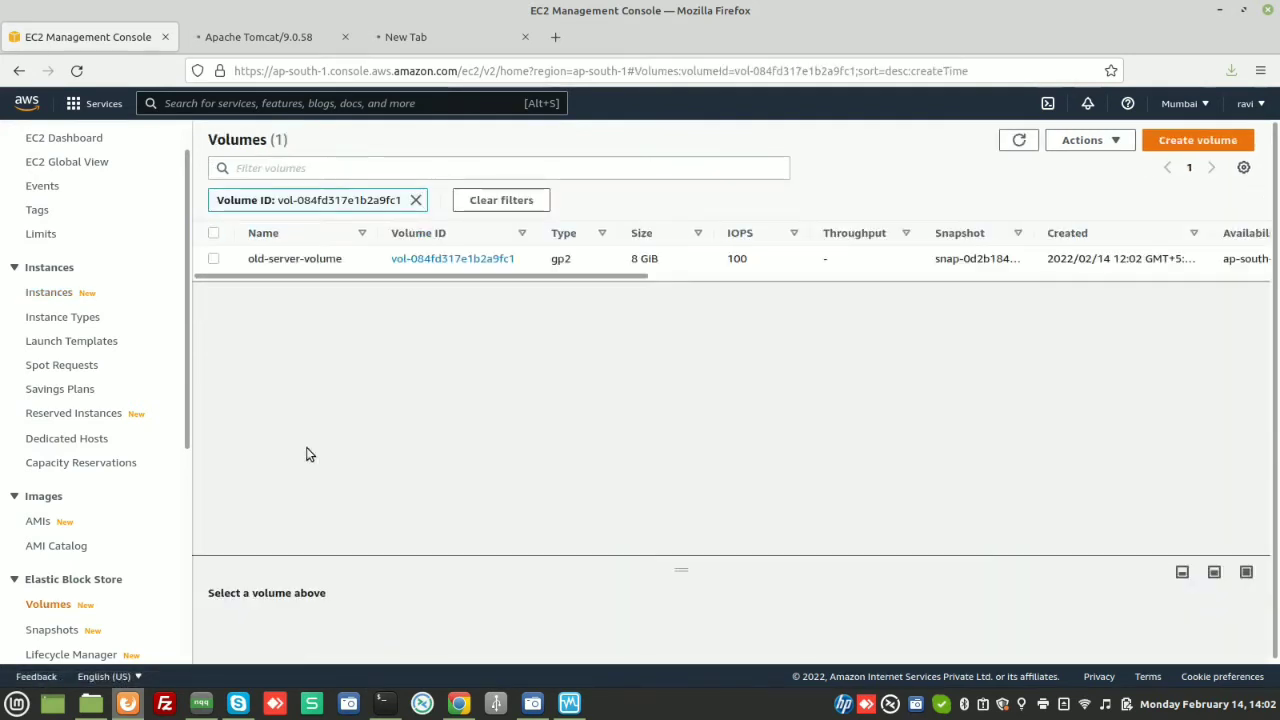
click(238, 260)
right_click(271, 260)
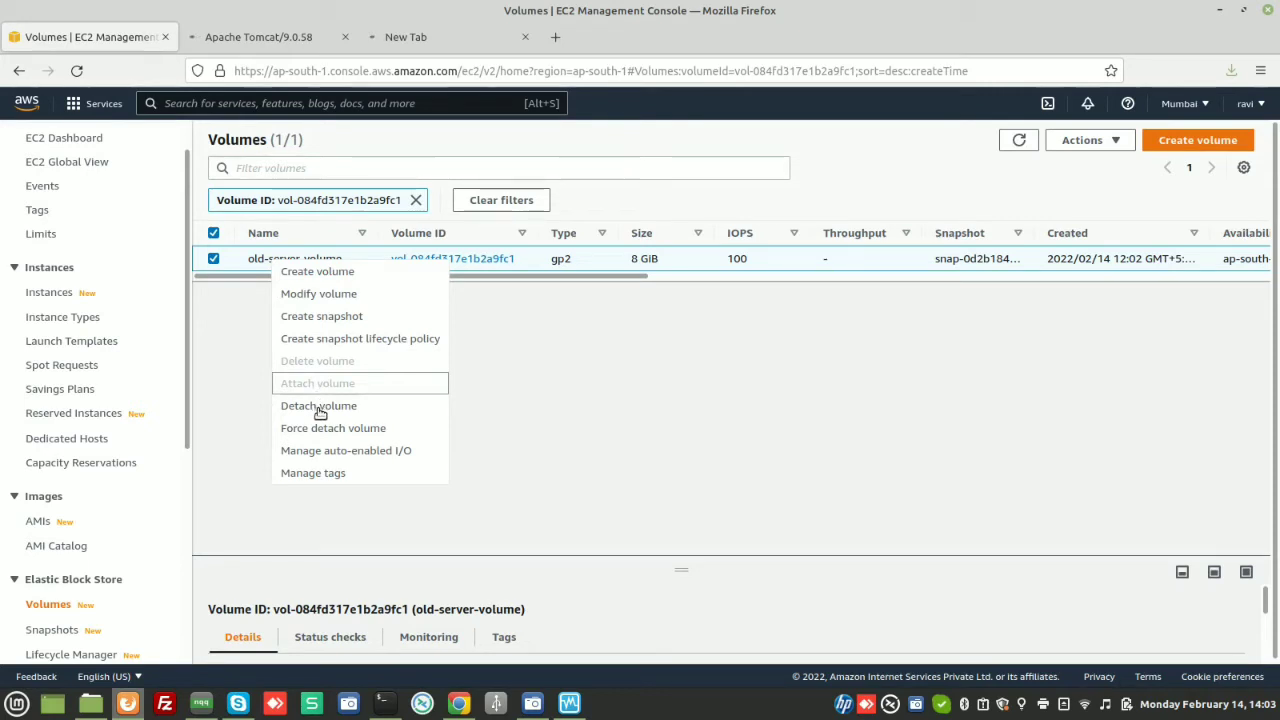
click(322, 408)
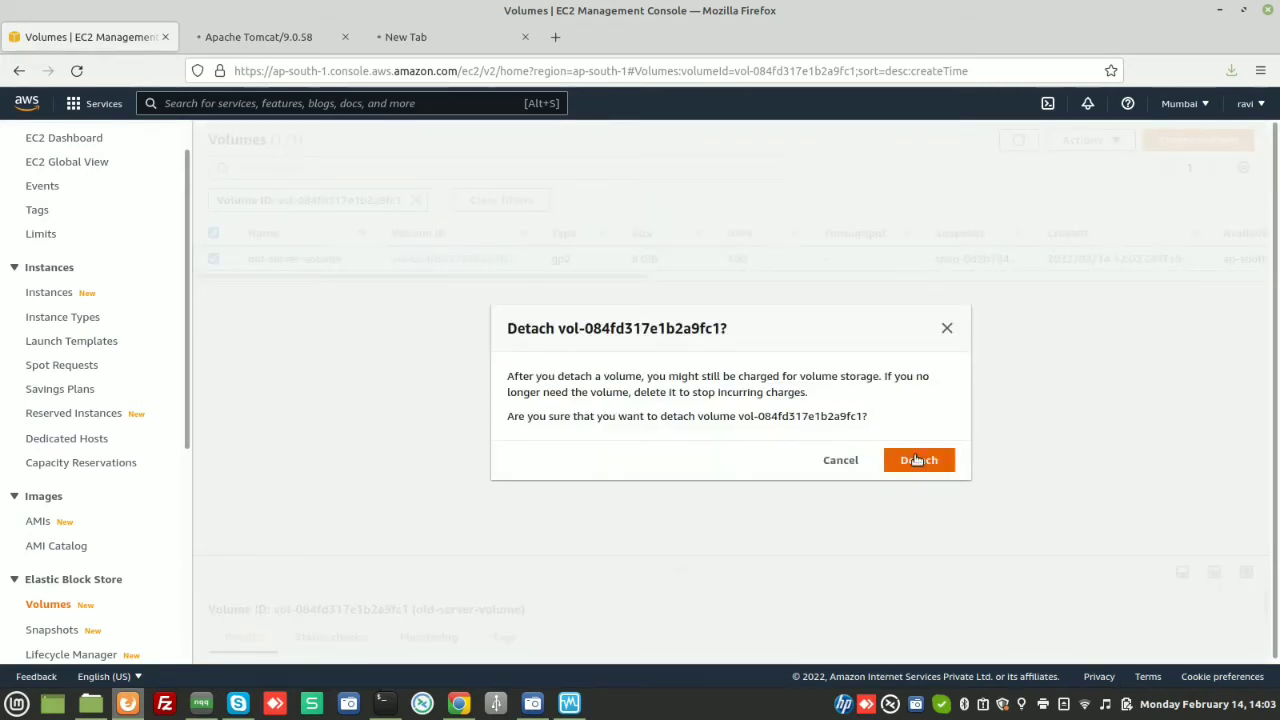
click(916, 460)
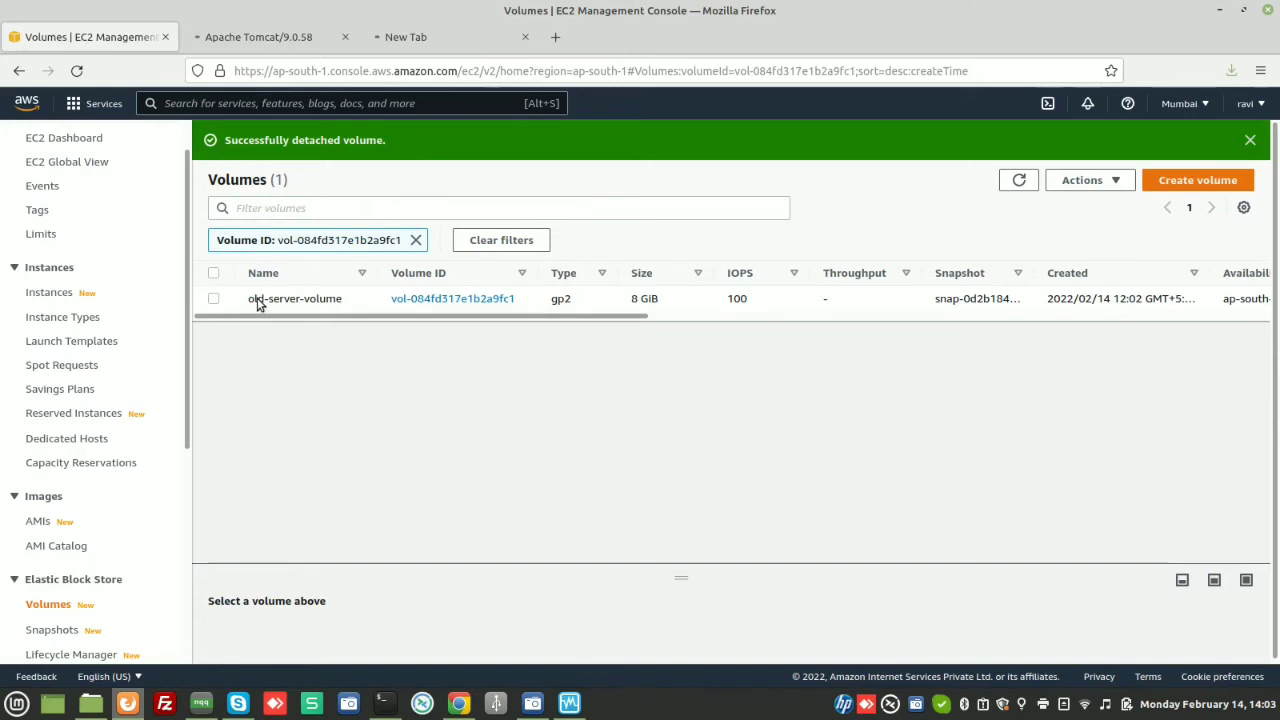
click(257, 299)
right_click(257, 299)
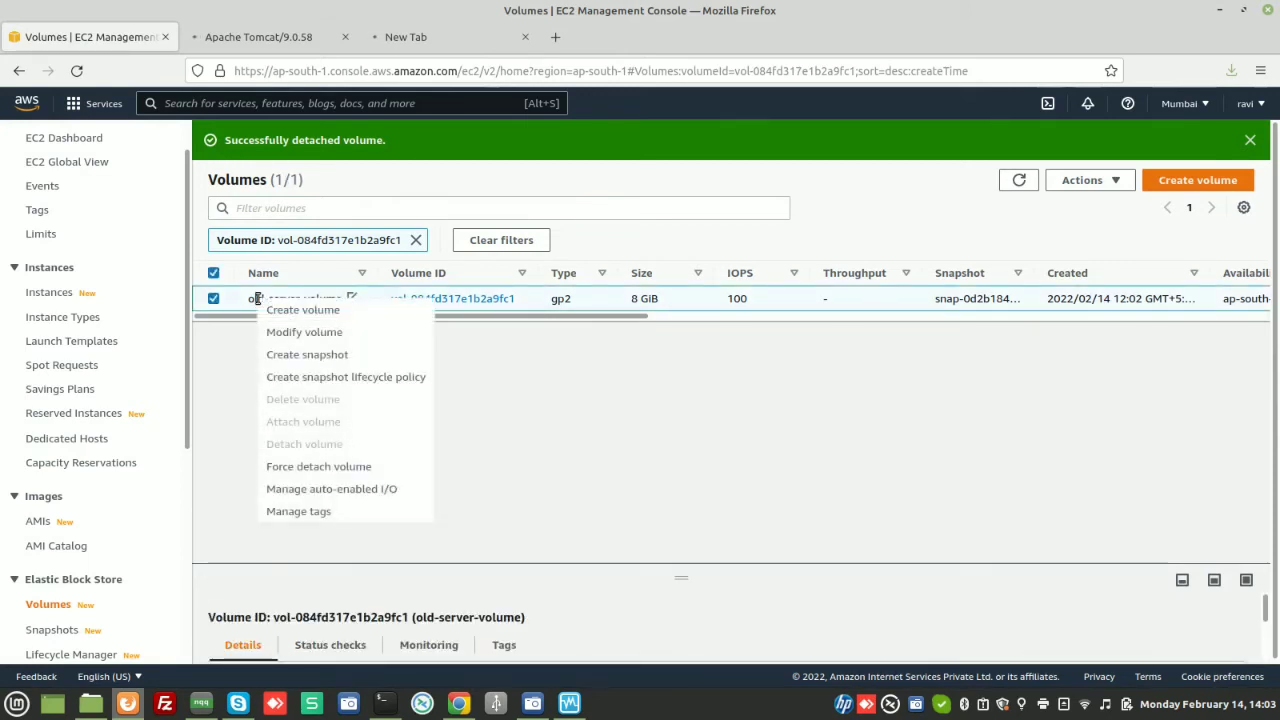
click(606, 462)
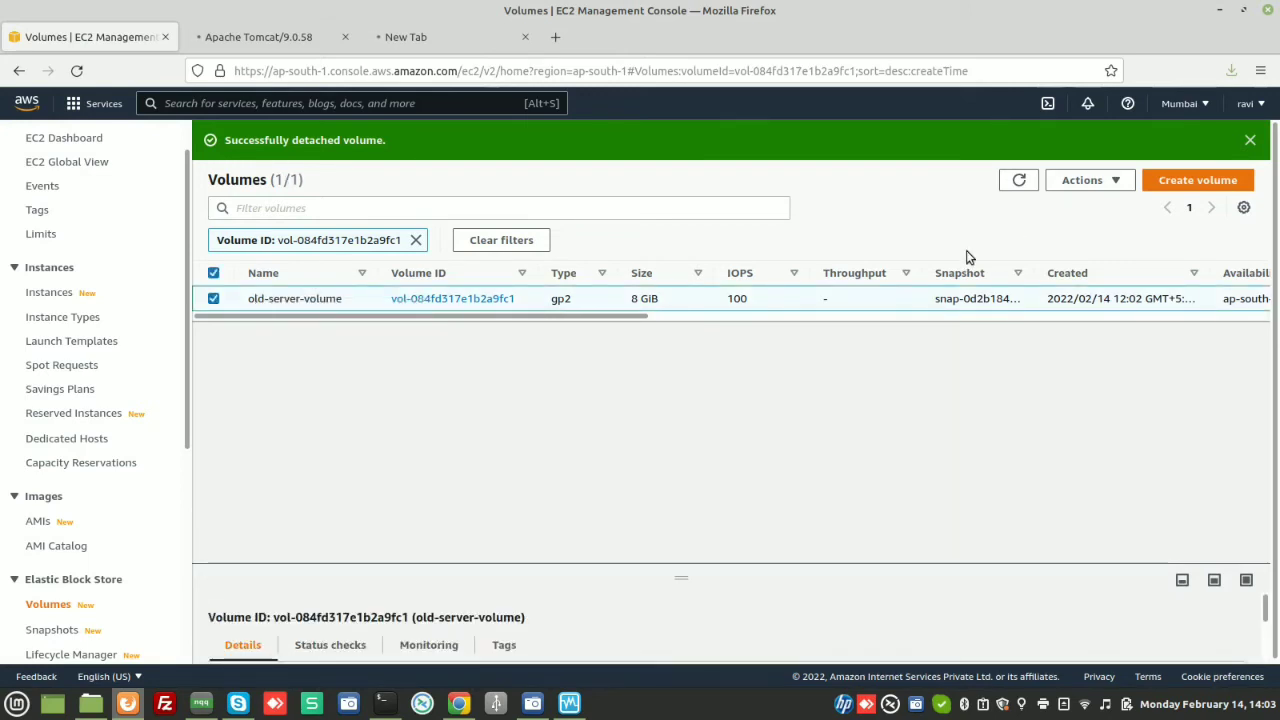
click(1020, 182)
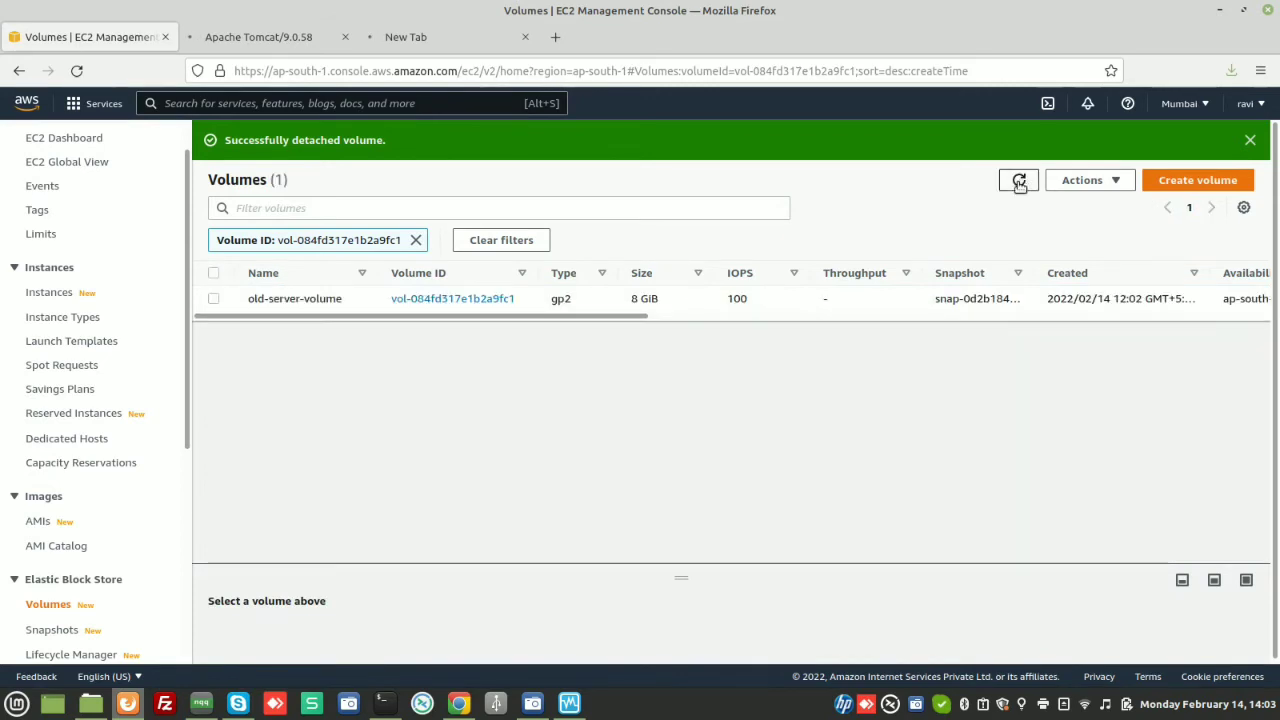
click(215, 300)
Delete old-server-volume and clear the Volume ID filter so only New-server-volume is listed
right_click(252, 308)
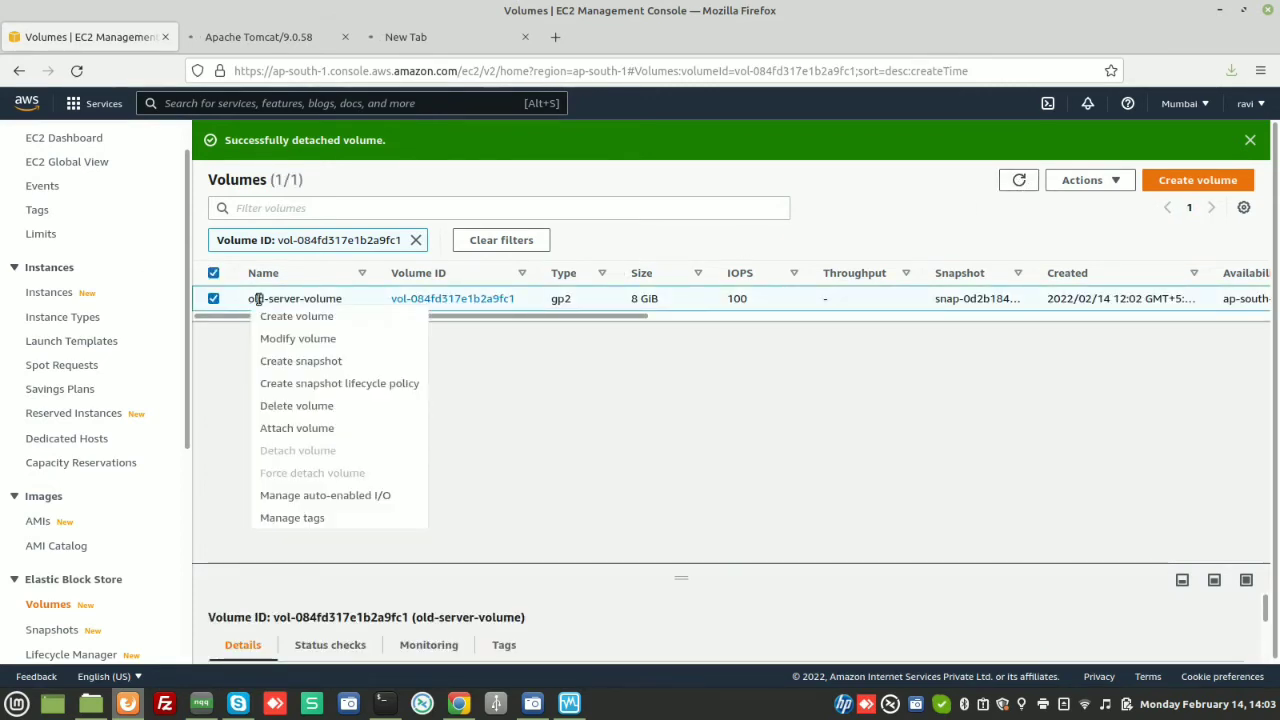
click(300, 408)
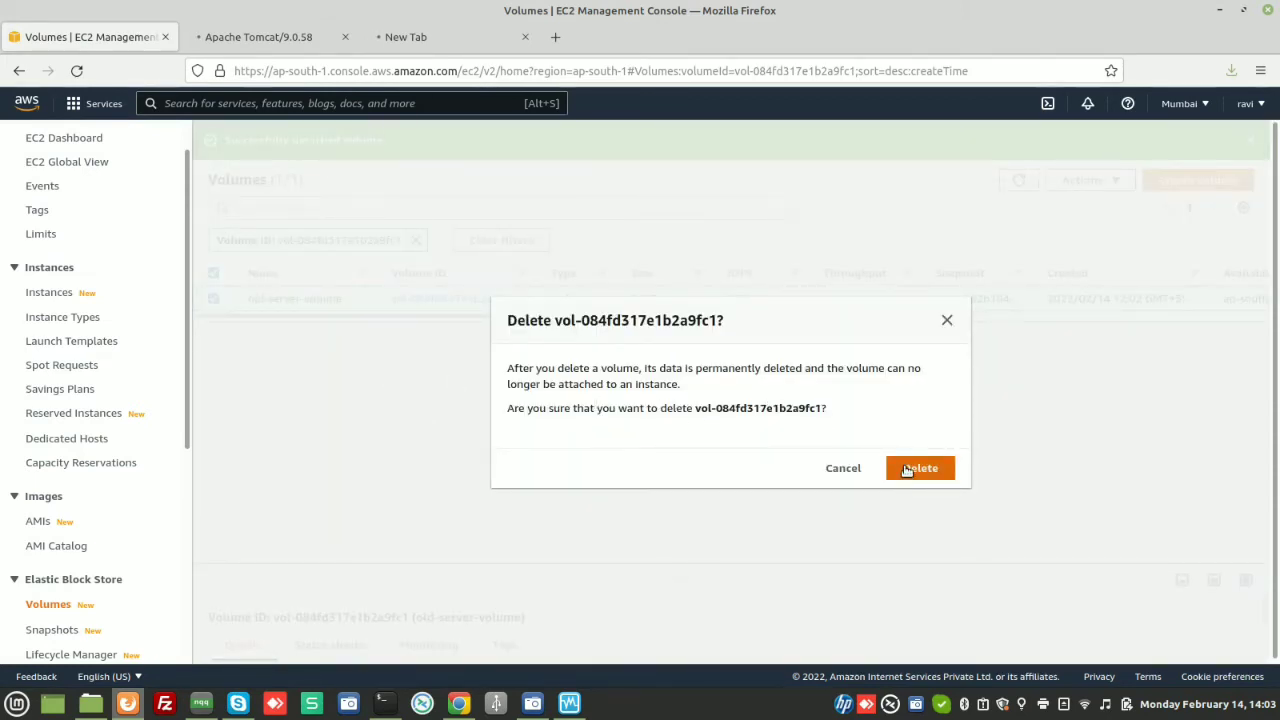
click(907, 470)
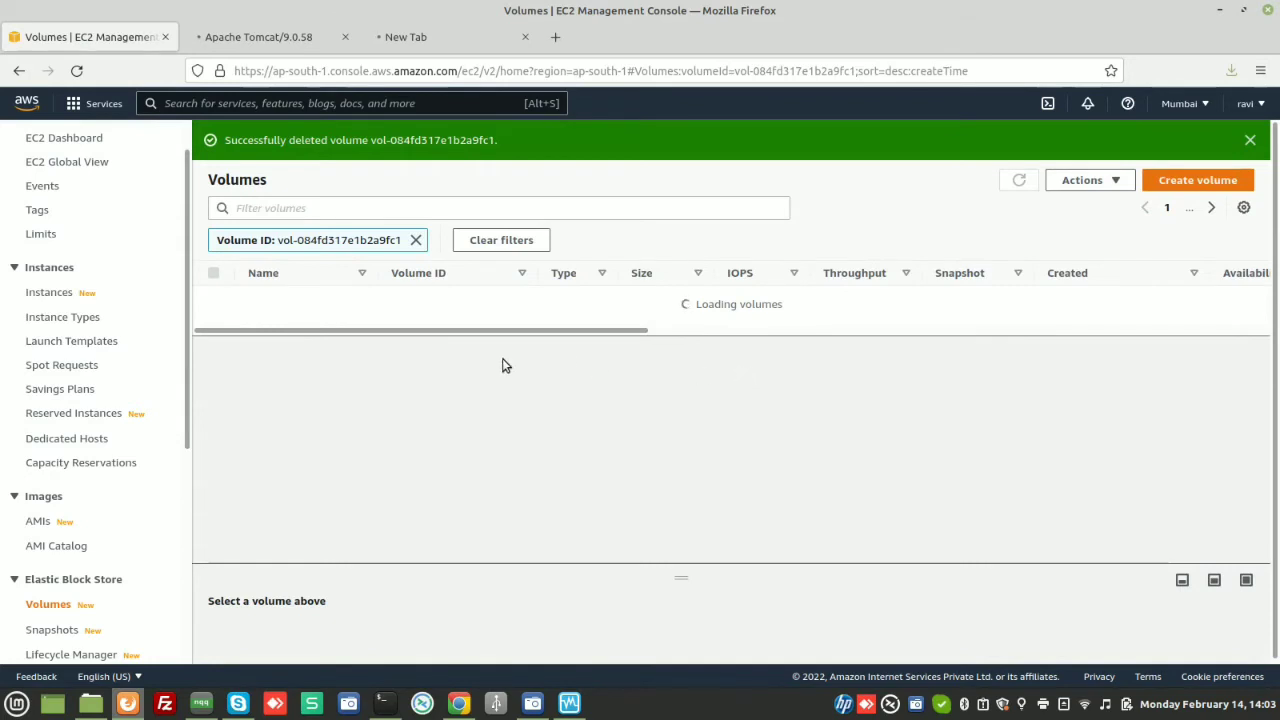
click(416, 241)
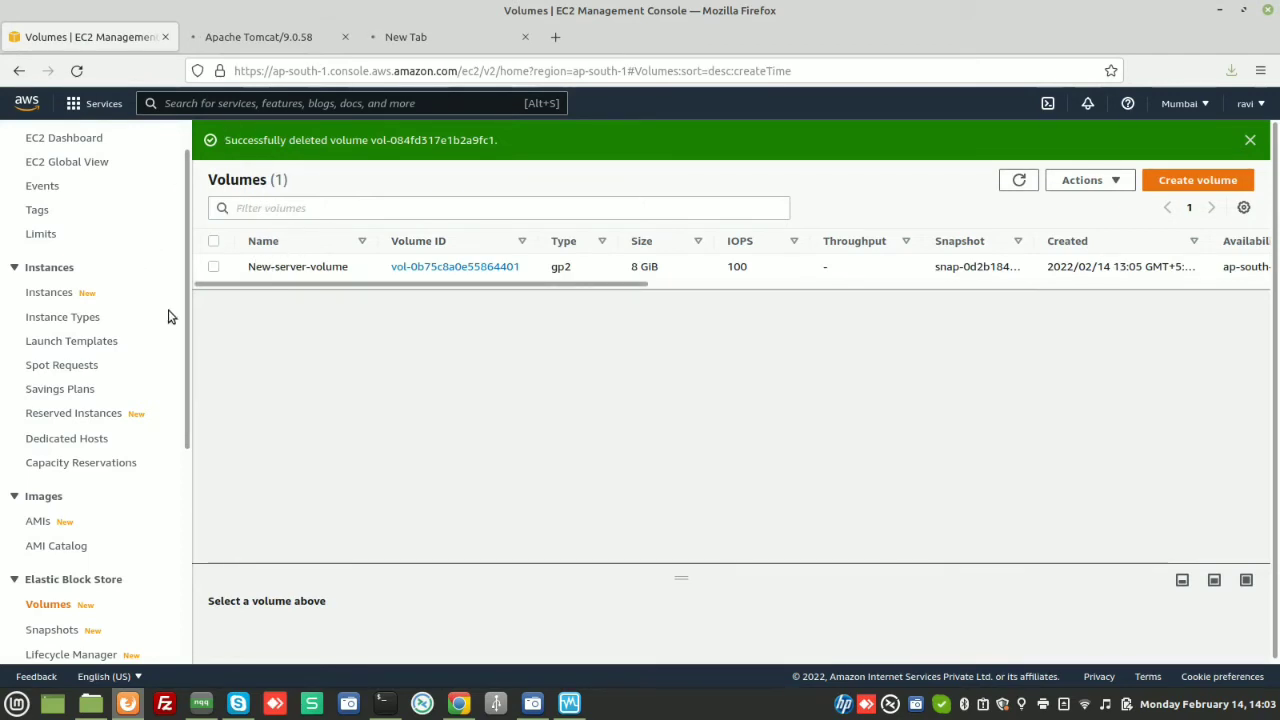
scroll(185, 284, up, 1)
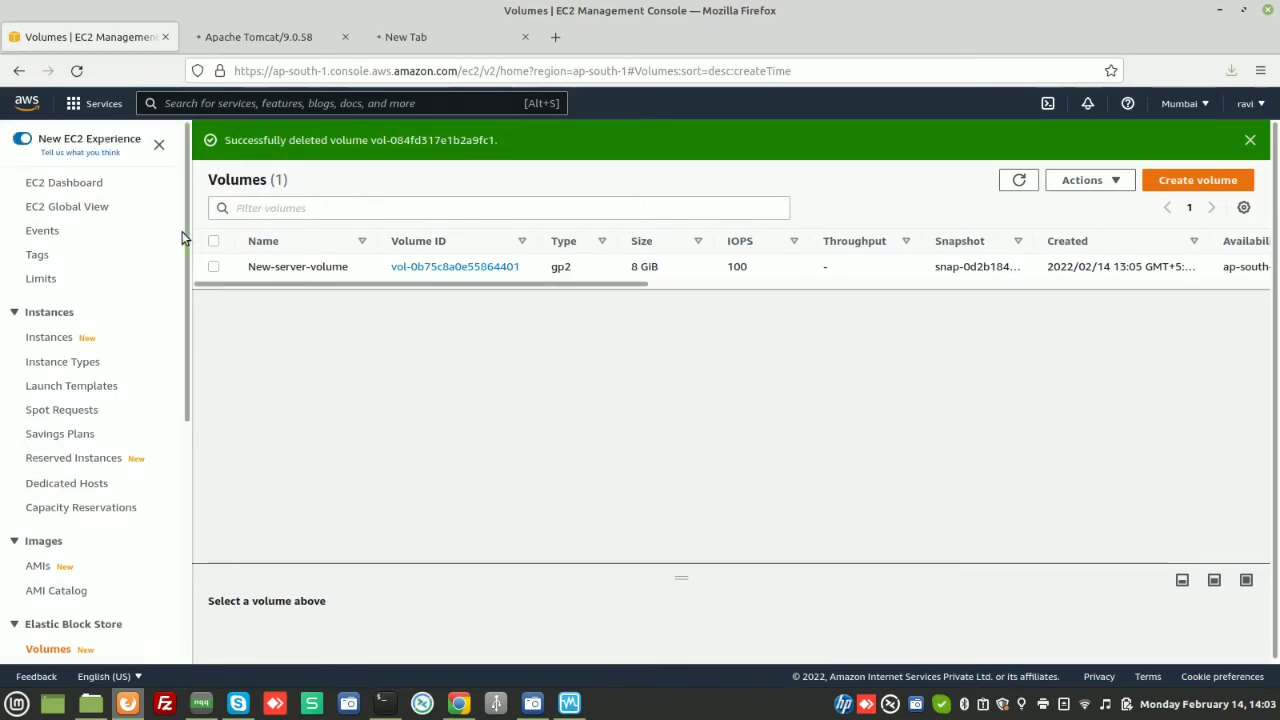
Return to Instances, refresh the list, and select the stopped tomcat instance
click(60, 337)
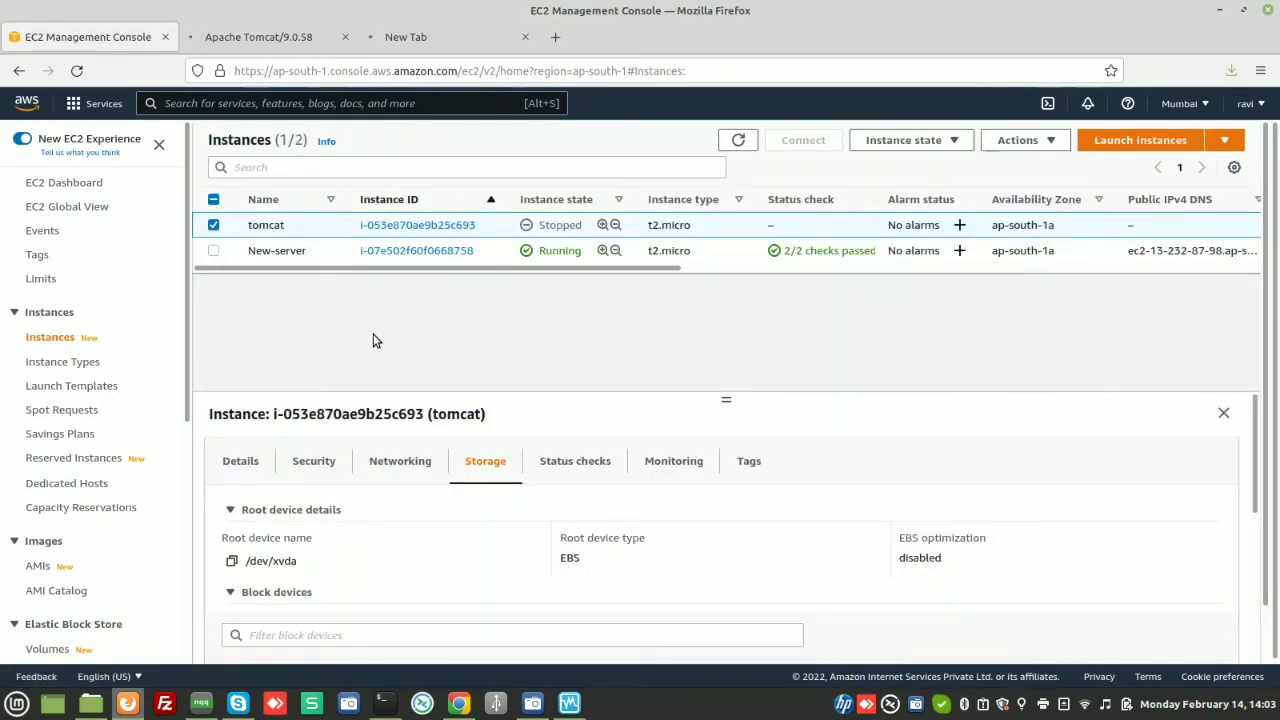
scroll(412, 570, down, 5)
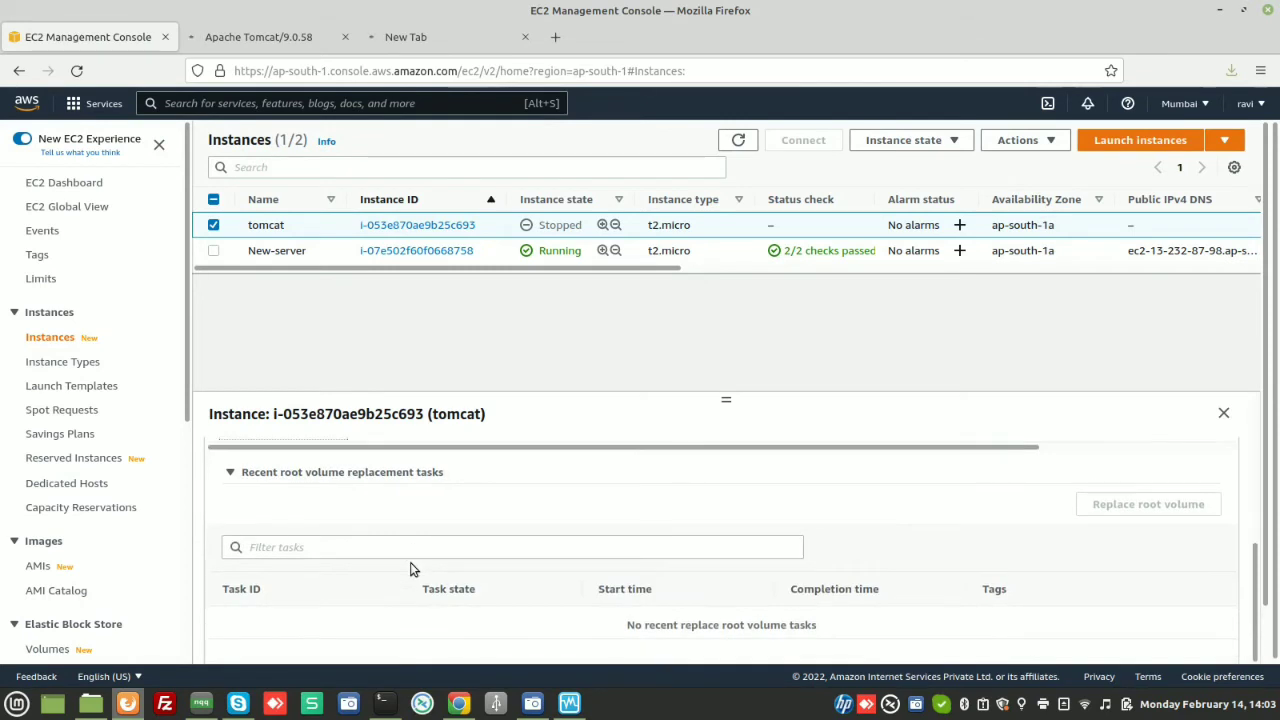
scroll(414, 566, up, 2)
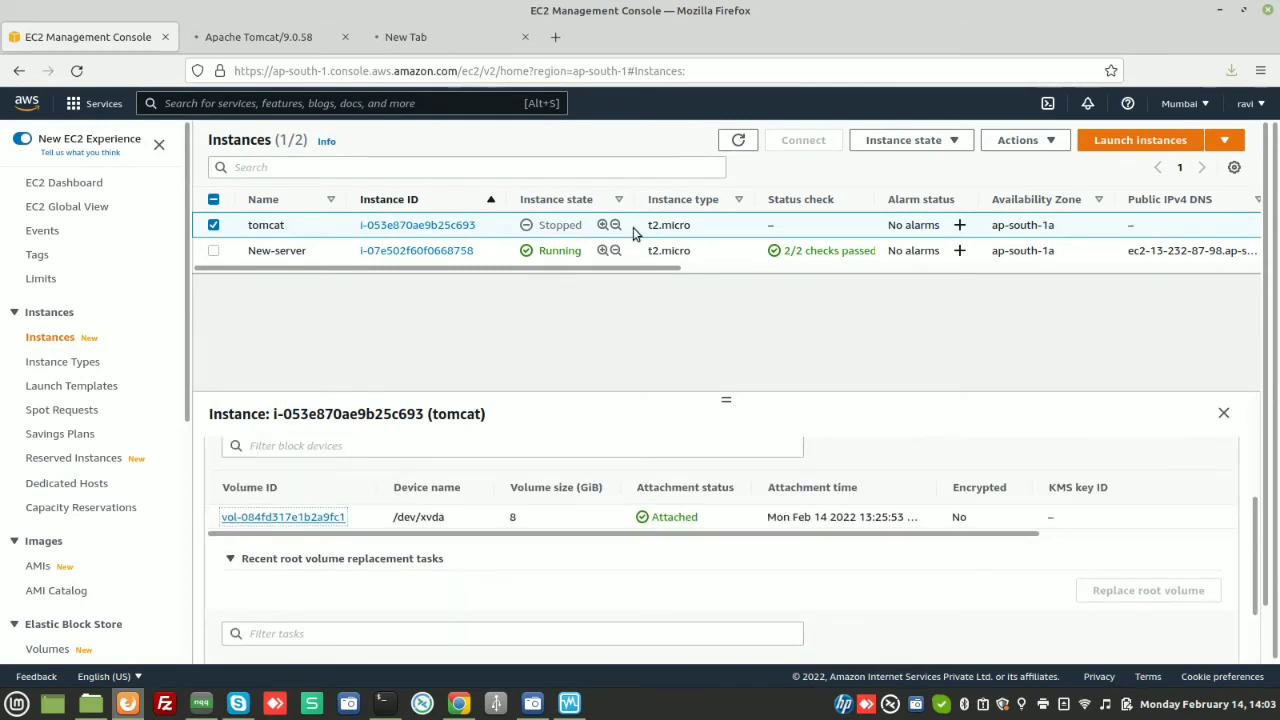
click(750, 143)
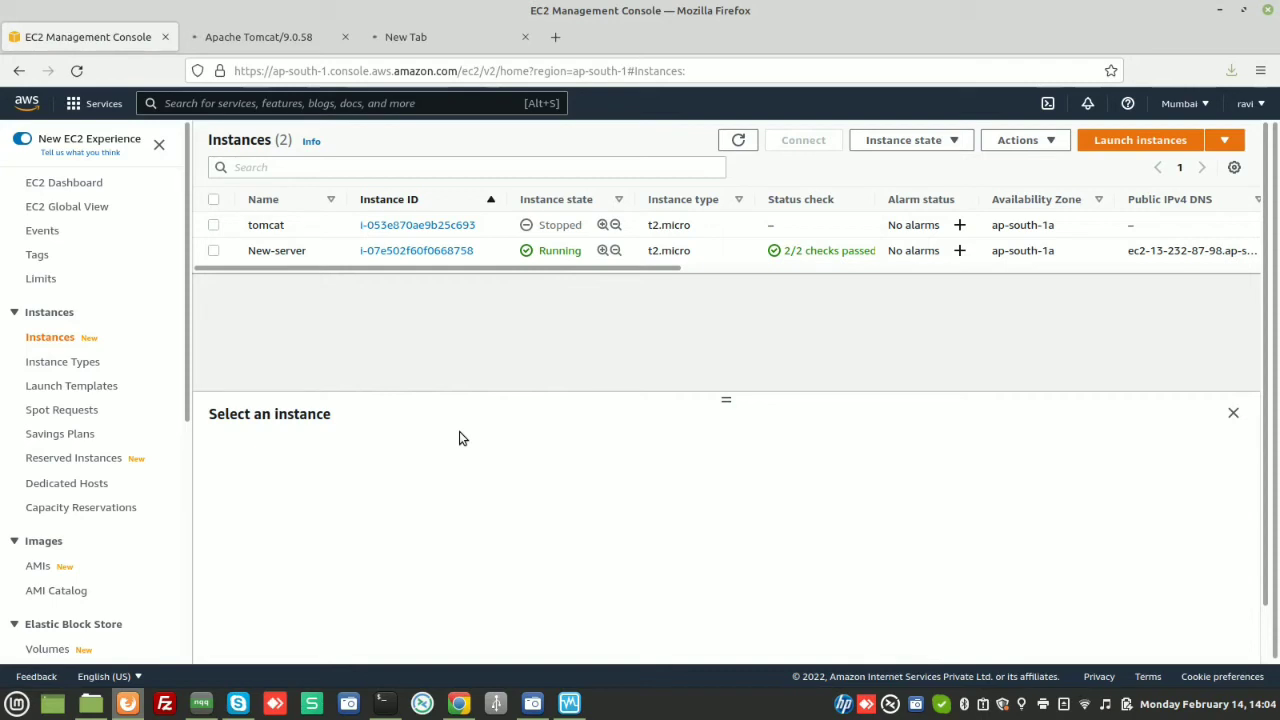
click(213, 226)
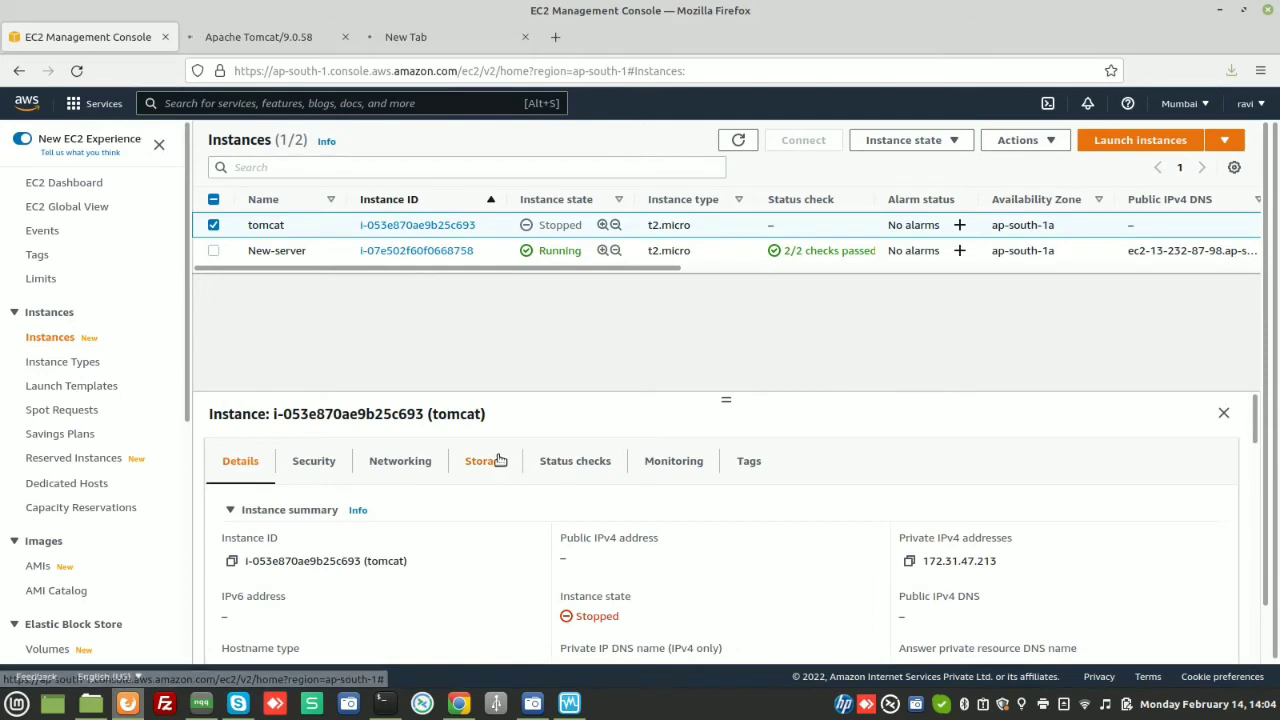
Check tomcat's Storage shows no block devices and copy the root device name /dev/xvda
click(500, 459)
scroll(619, 486, down, 2)
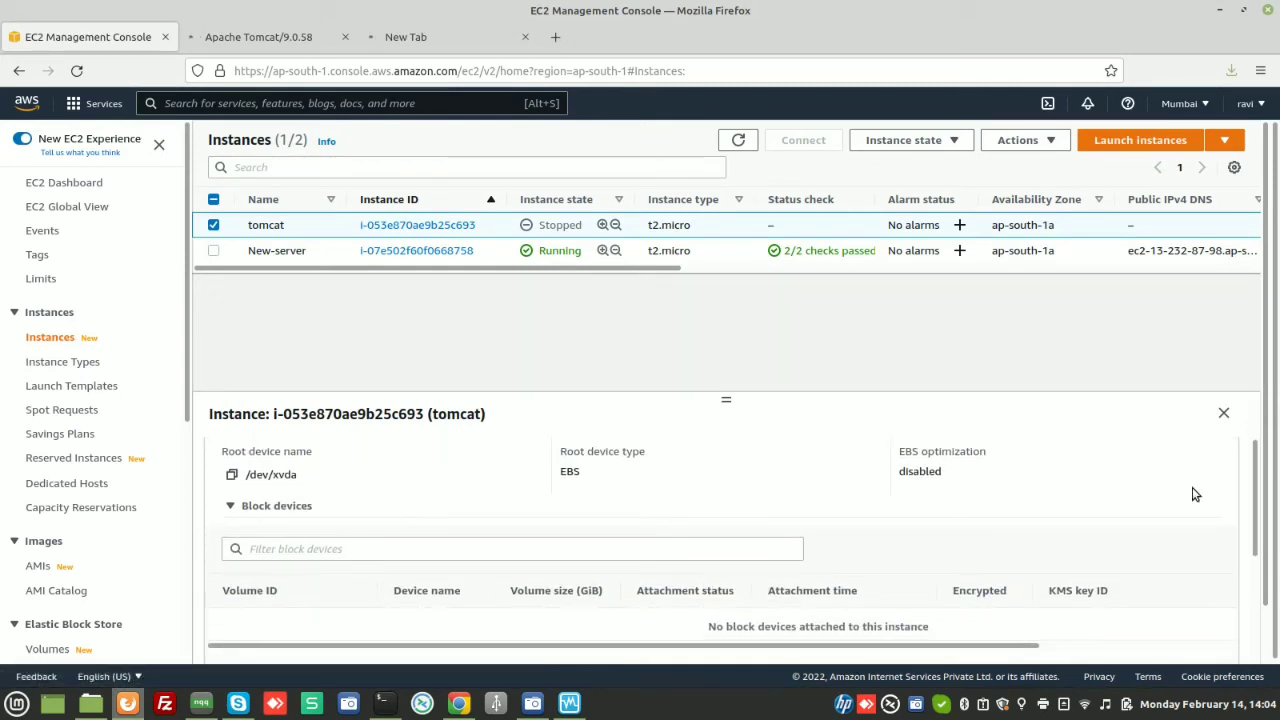
mouse_move(1253, 490)
mouse_down()
mouse_move(1262, 620)
mouse_move(1234, 489)
mouse_up()
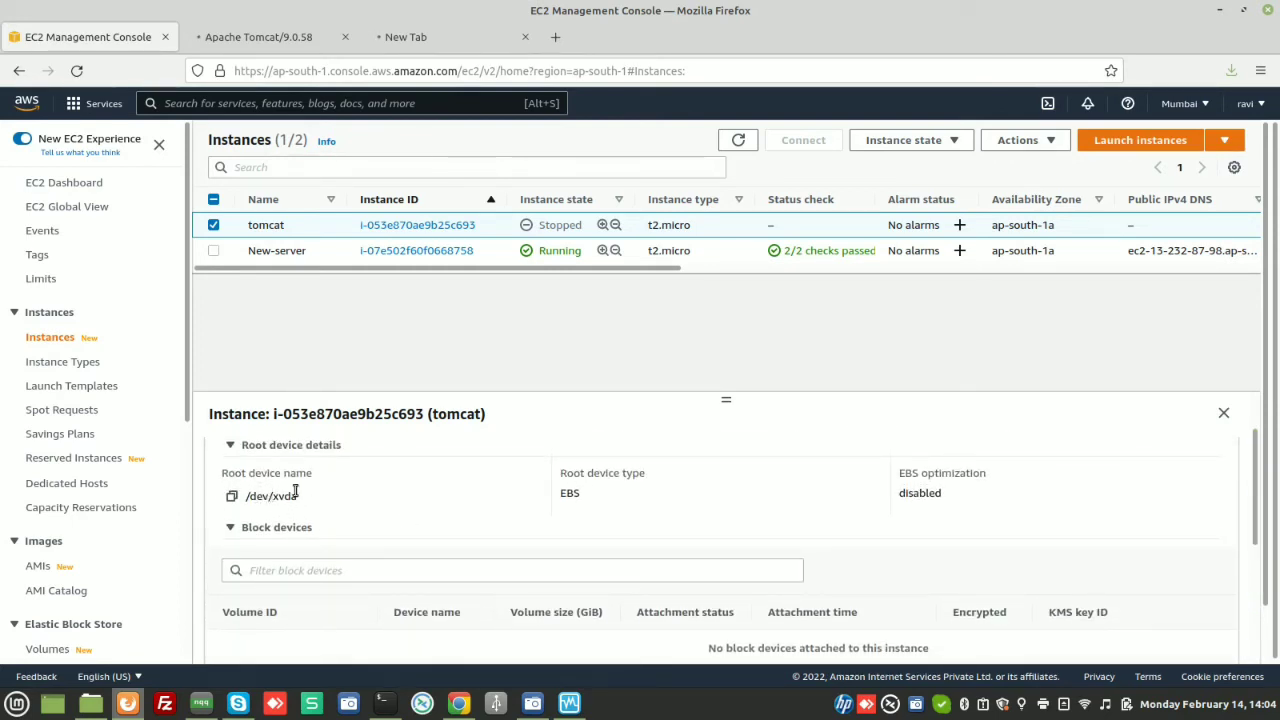
click(232, 497)
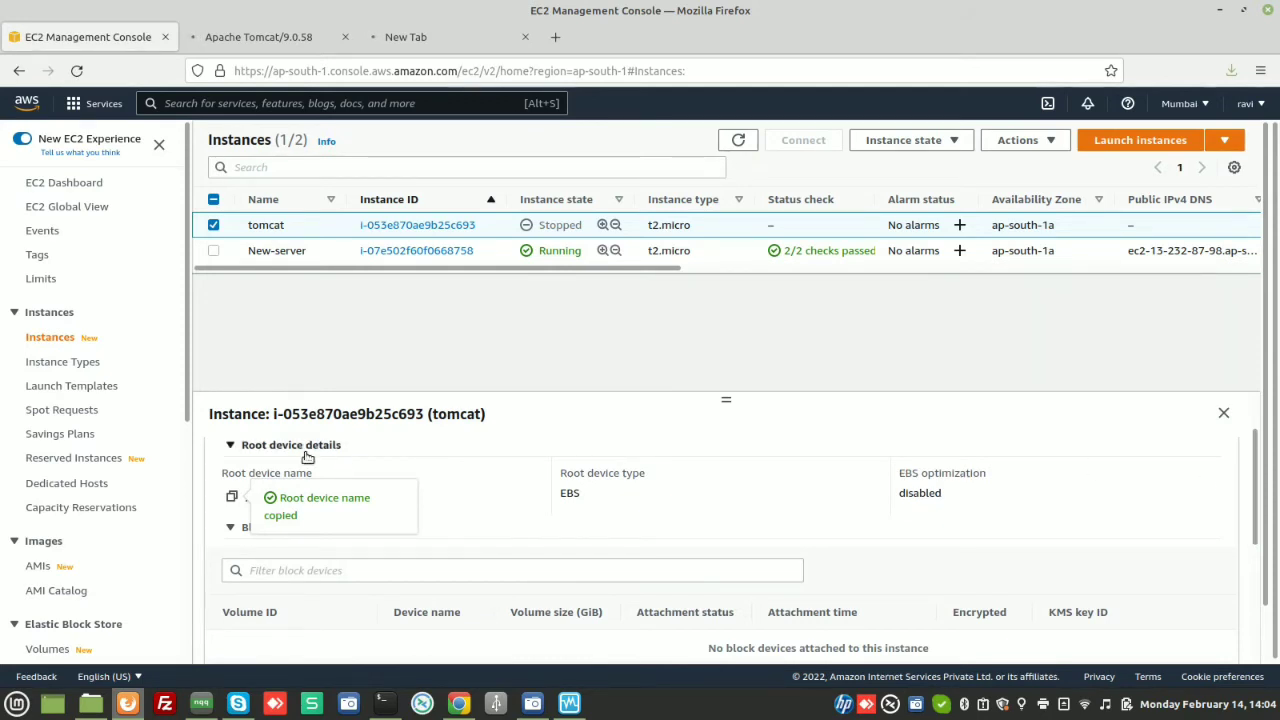
scroll(192, 408, down, 1)
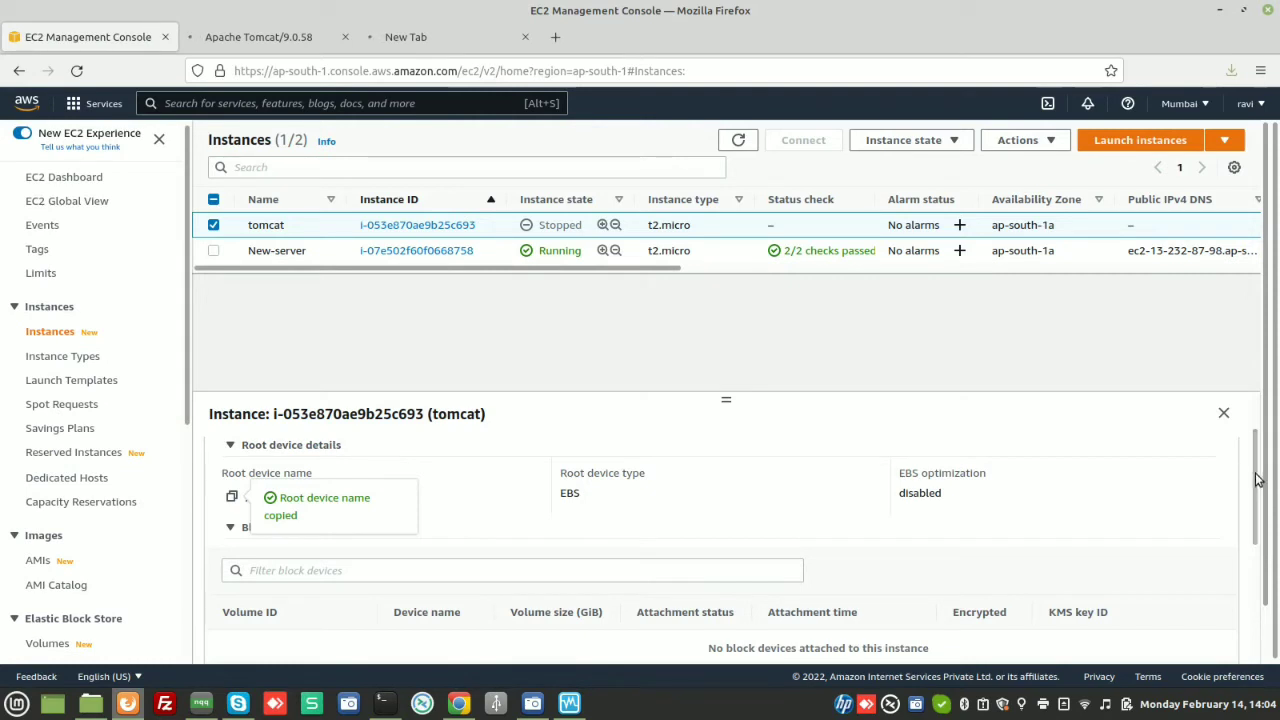
drag(1258, 479, 1256, 562)
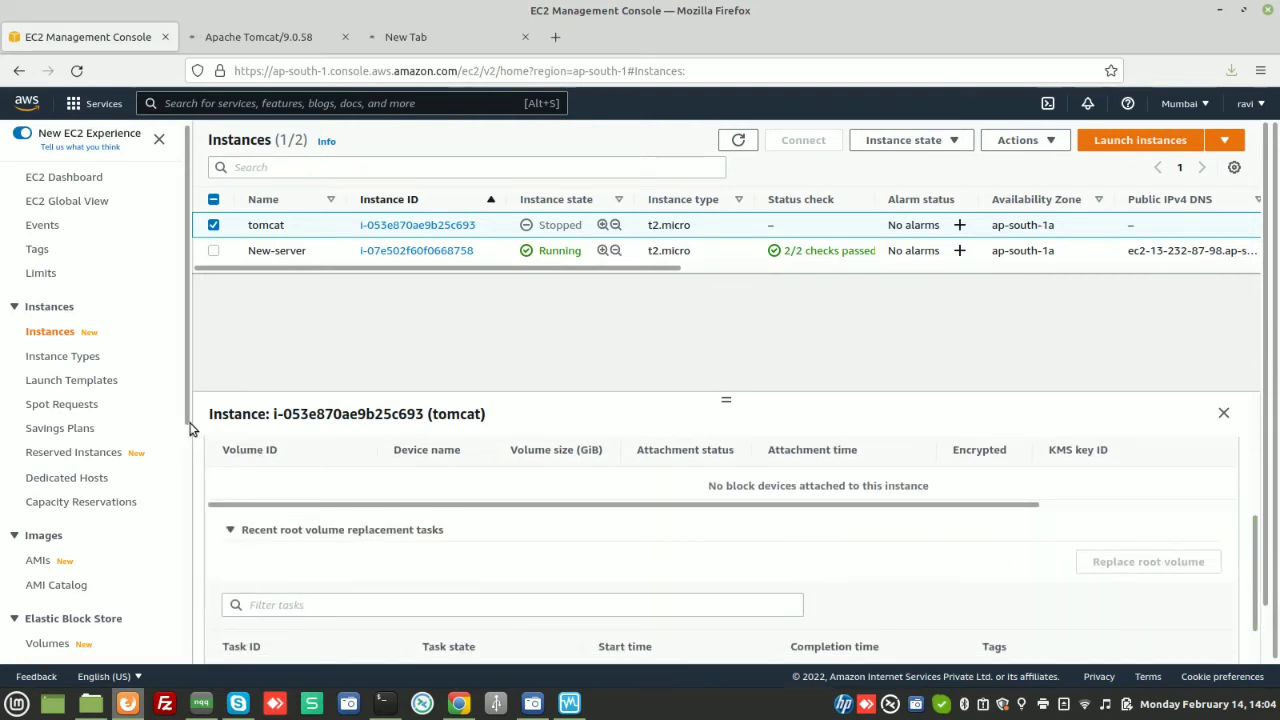
drag(187, 424, 185, 478)
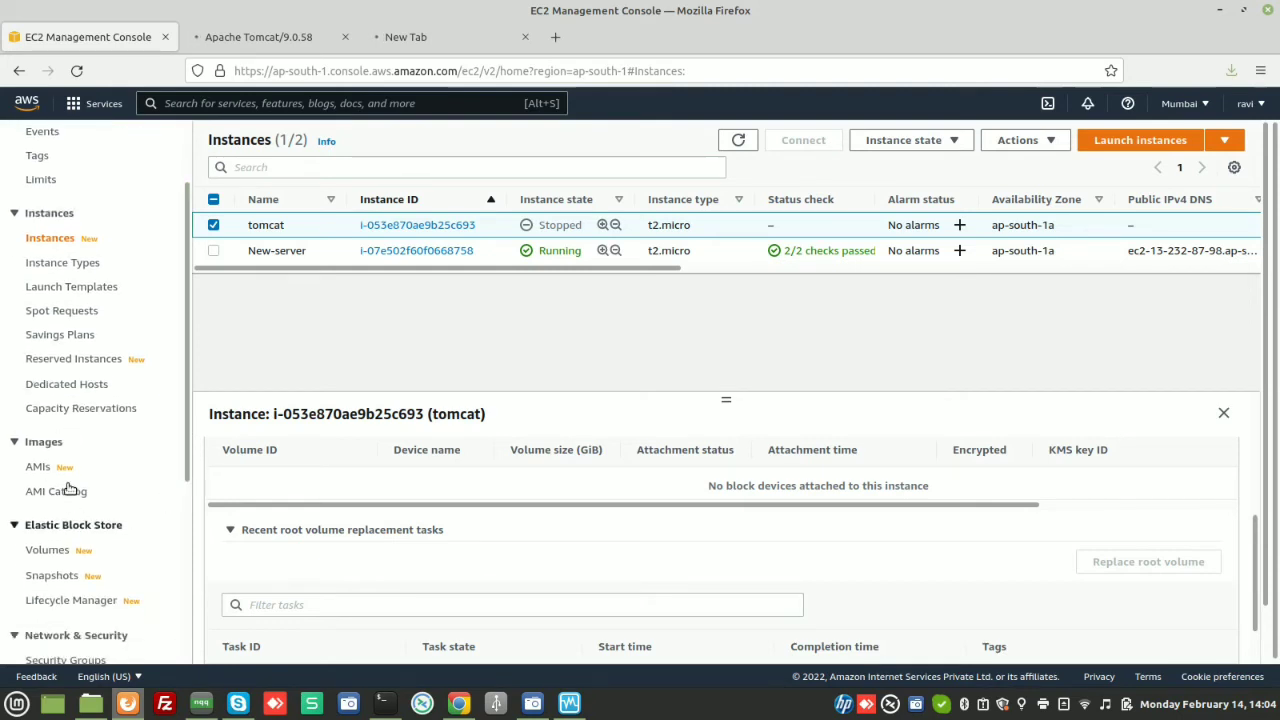
Create an 8 GiB gp2 volume in ap-south-1a from the 'old tomcat server' snapshot, keeping defaults
click(51, 578)
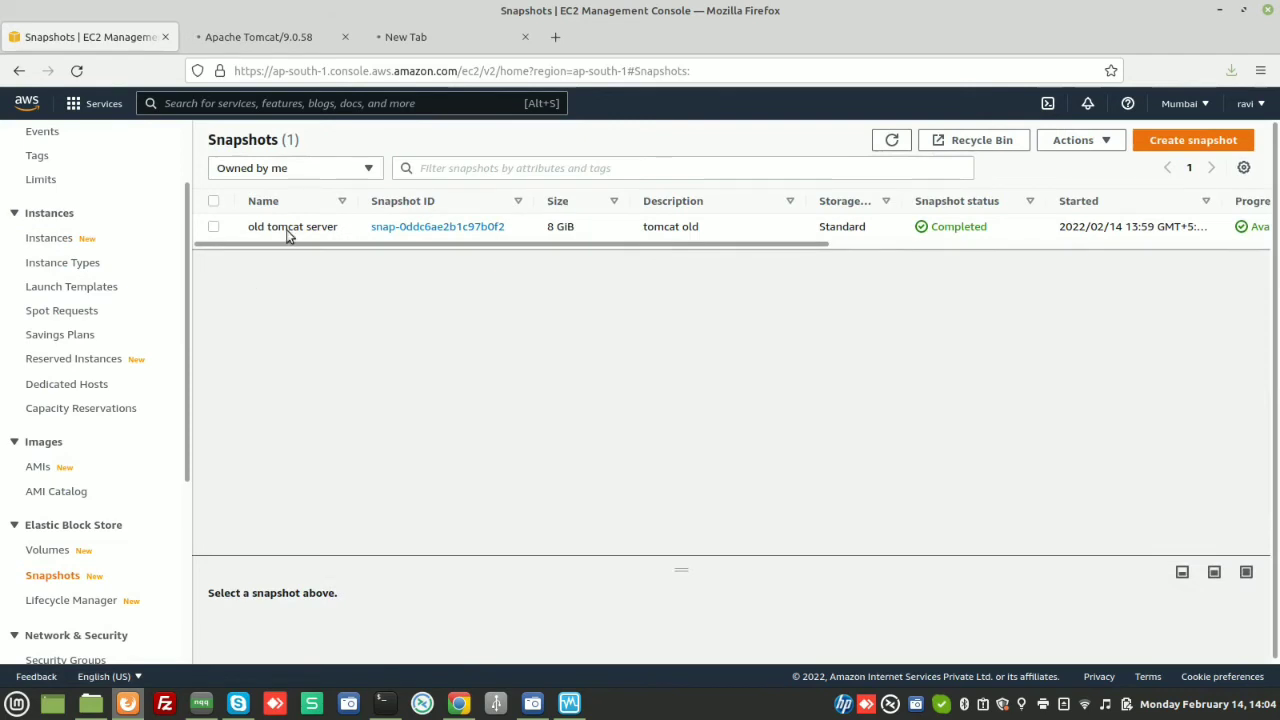
click(214, 228)
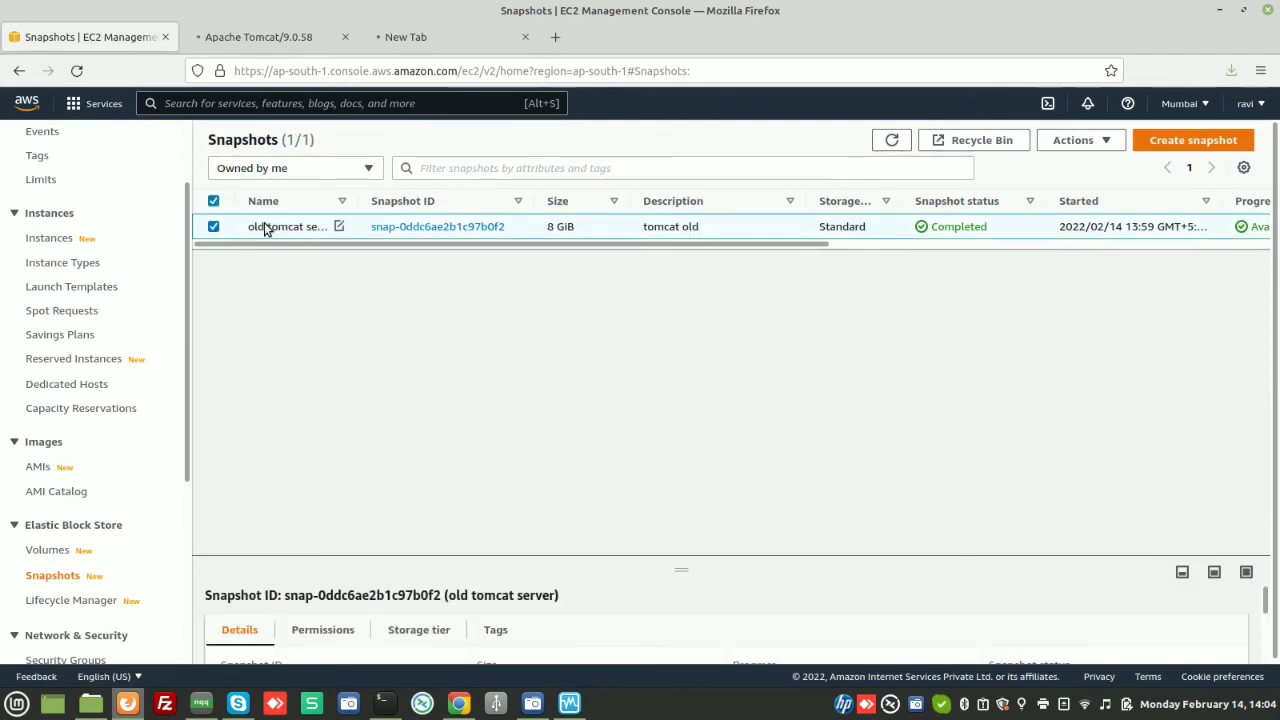
right_click(267, 229)
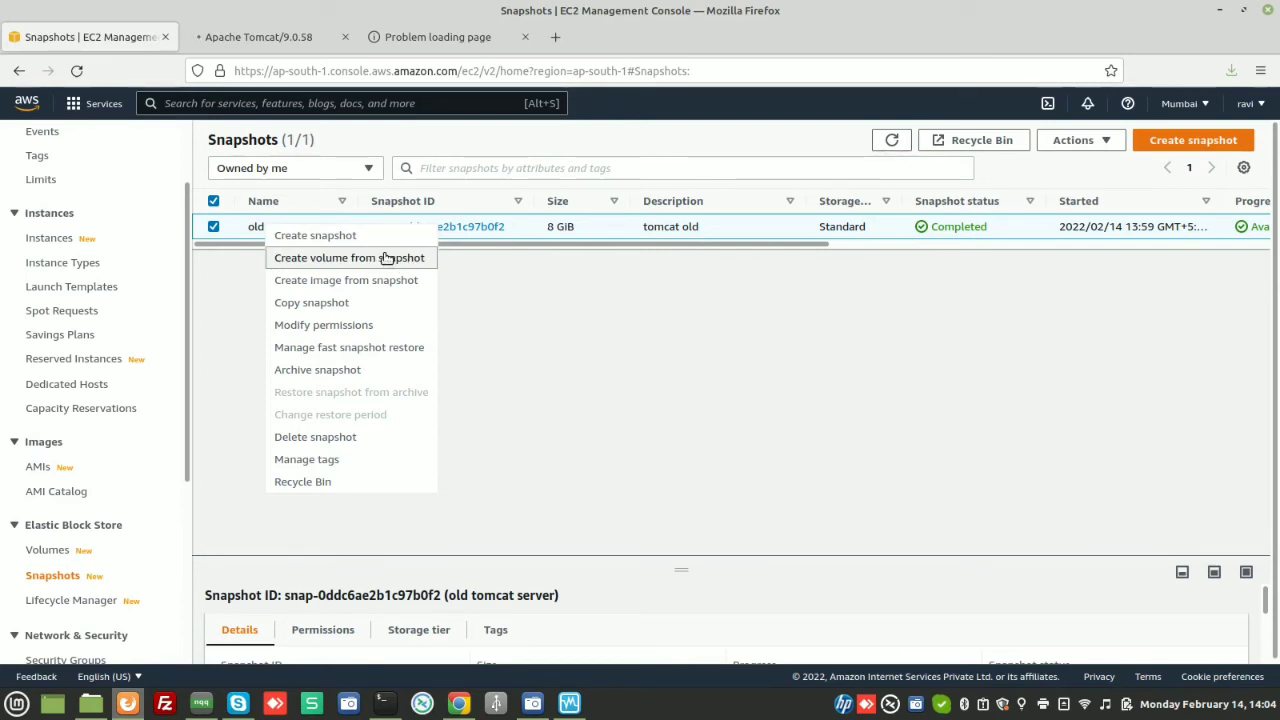
click(386, 258)
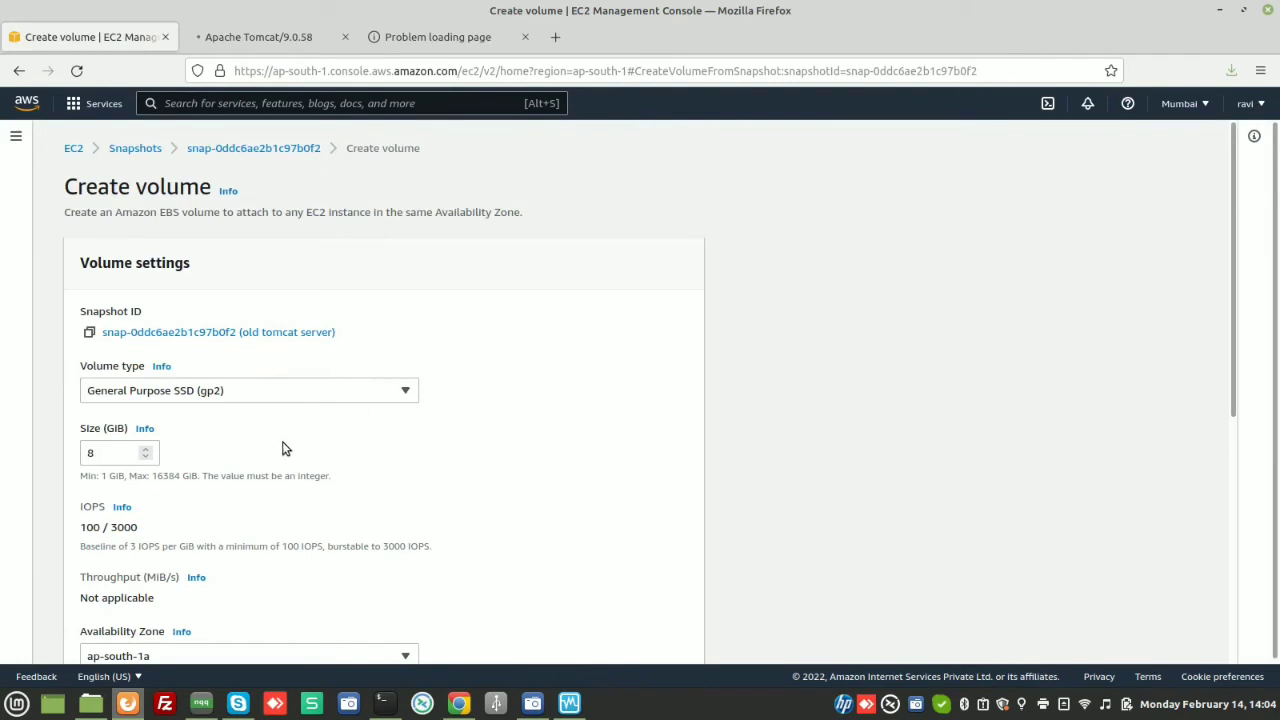
scroll(283, 449, down, 5)
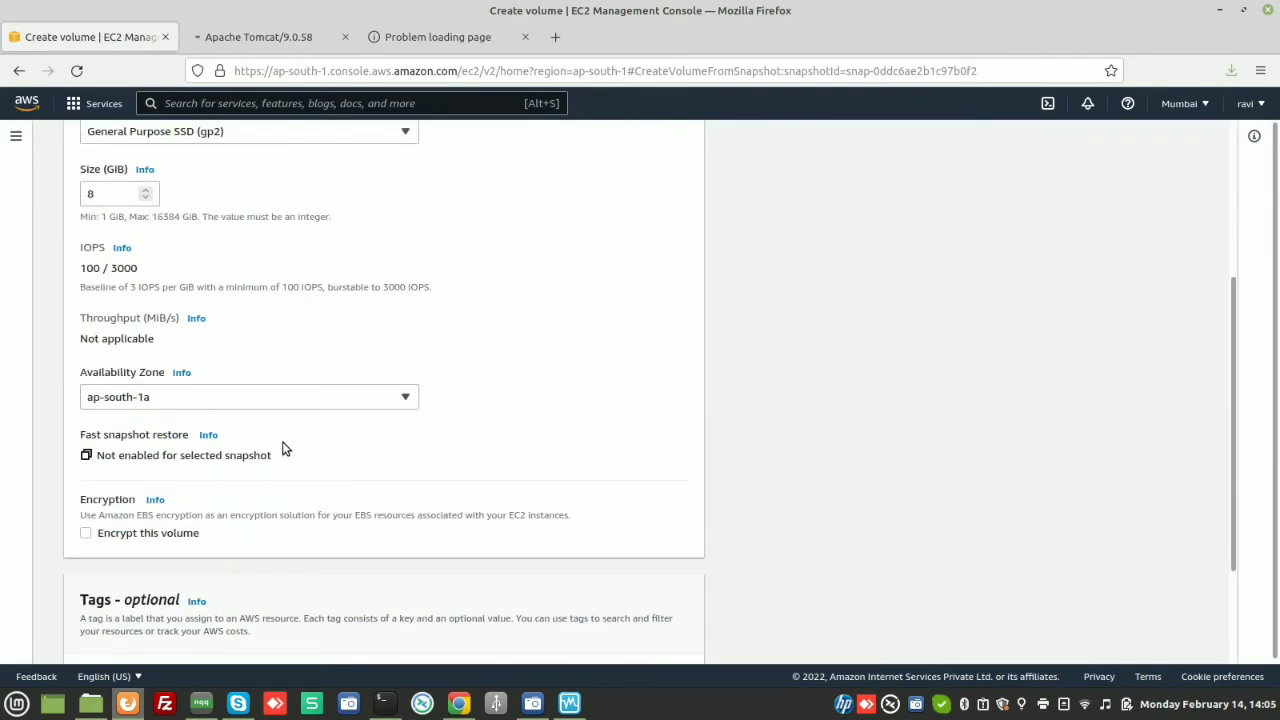
scroll(230, 408, down, 3)
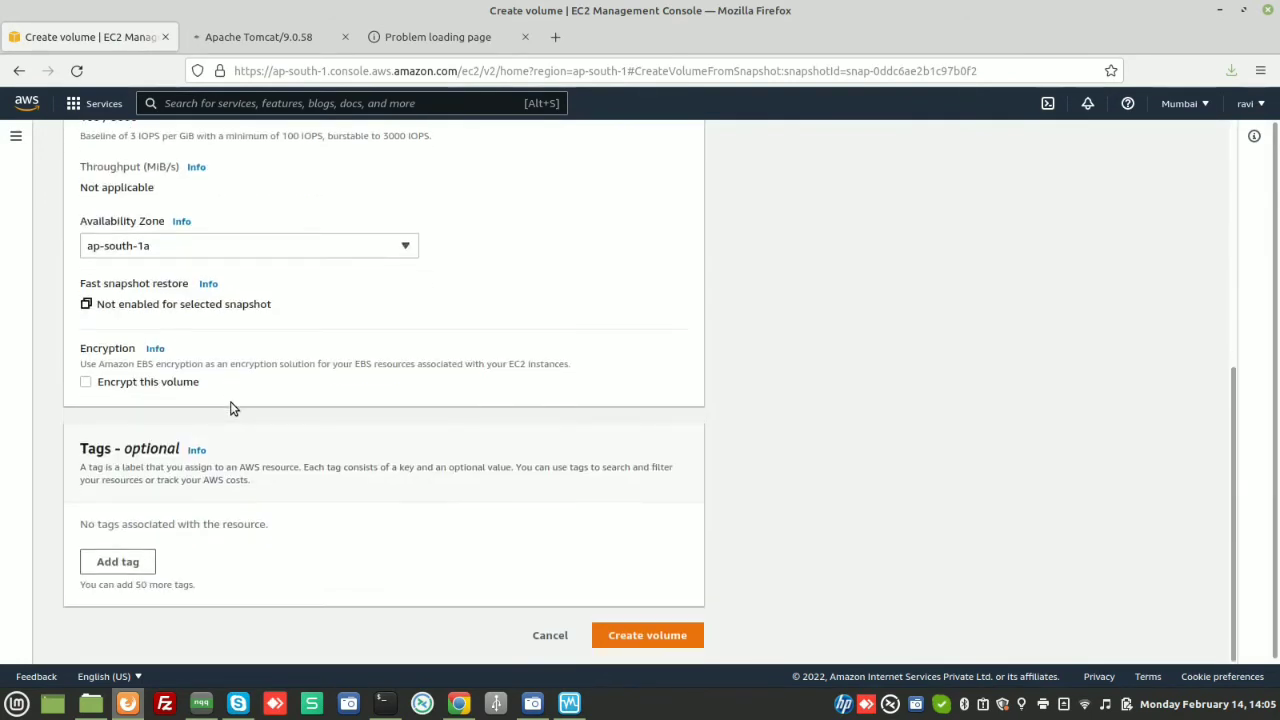
click(643, 636)
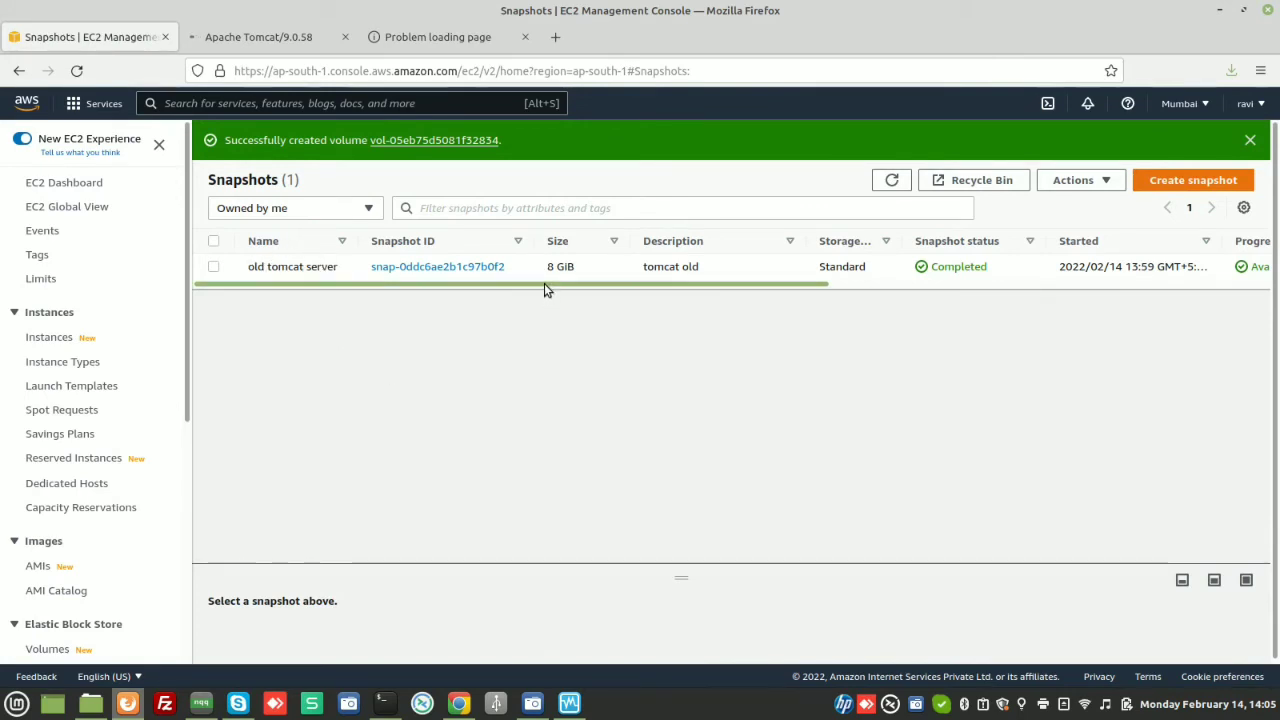
In the Volumes list, name the new unnamed volume 'volume-from-snapshot'
drag(544, 284, 100, 326)
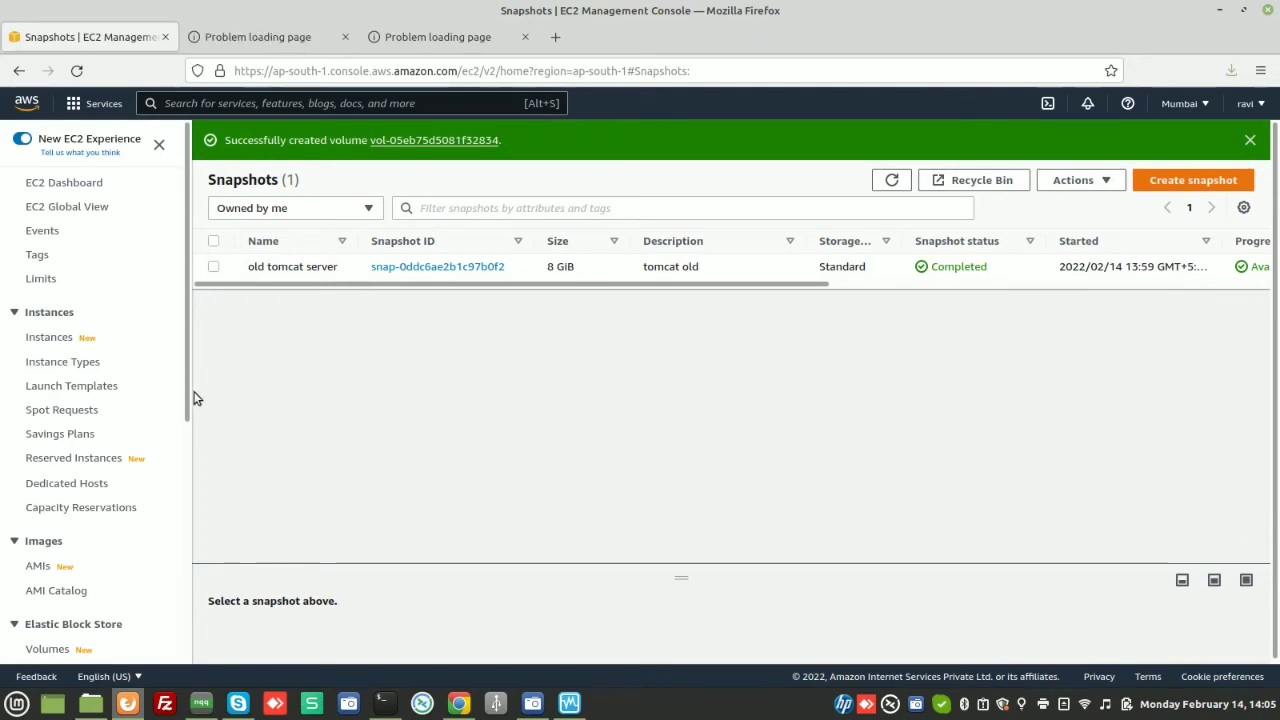
drag(185, 389, 194, 466)
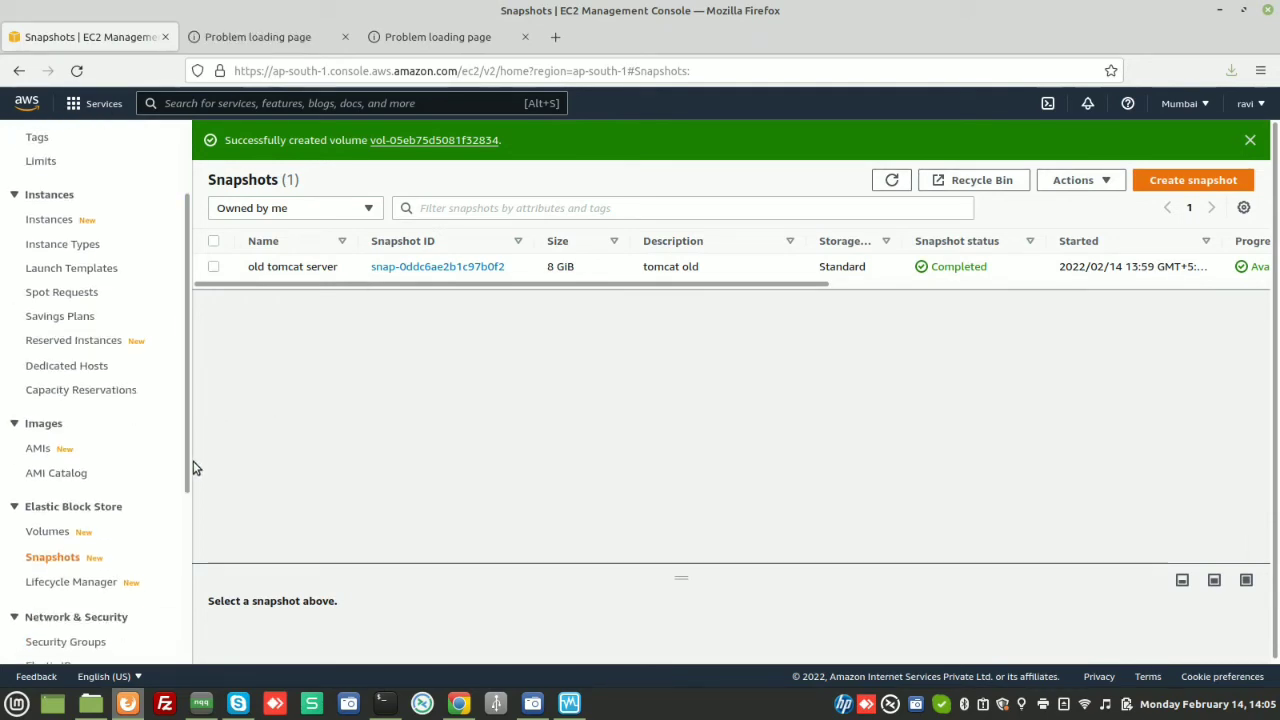
click(55, 531)
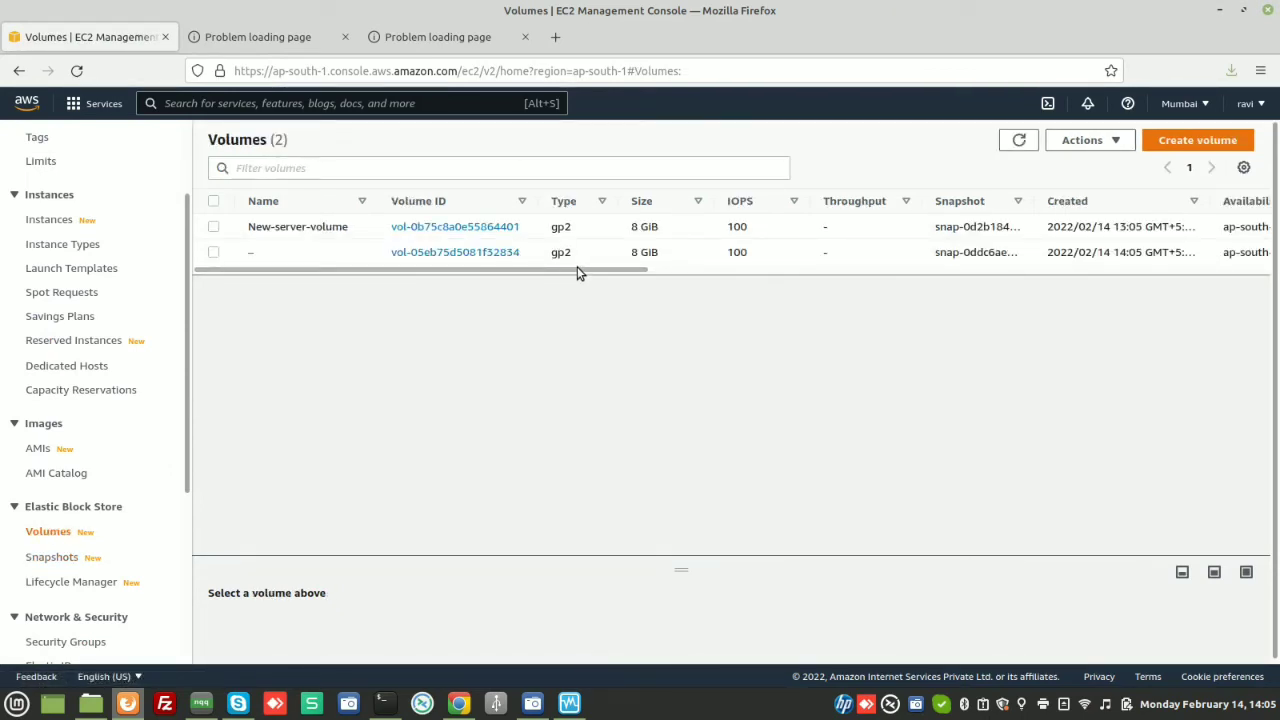
drag(577, 268, 375, 302)
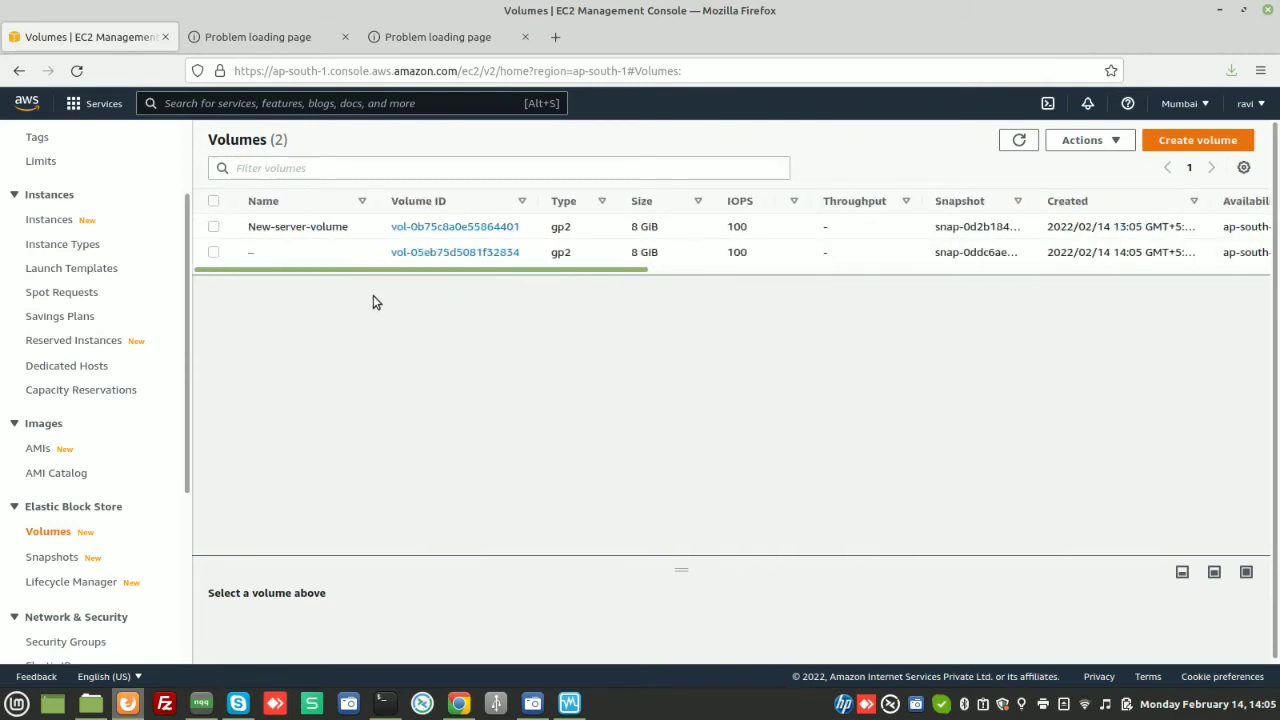
click(264, 252)
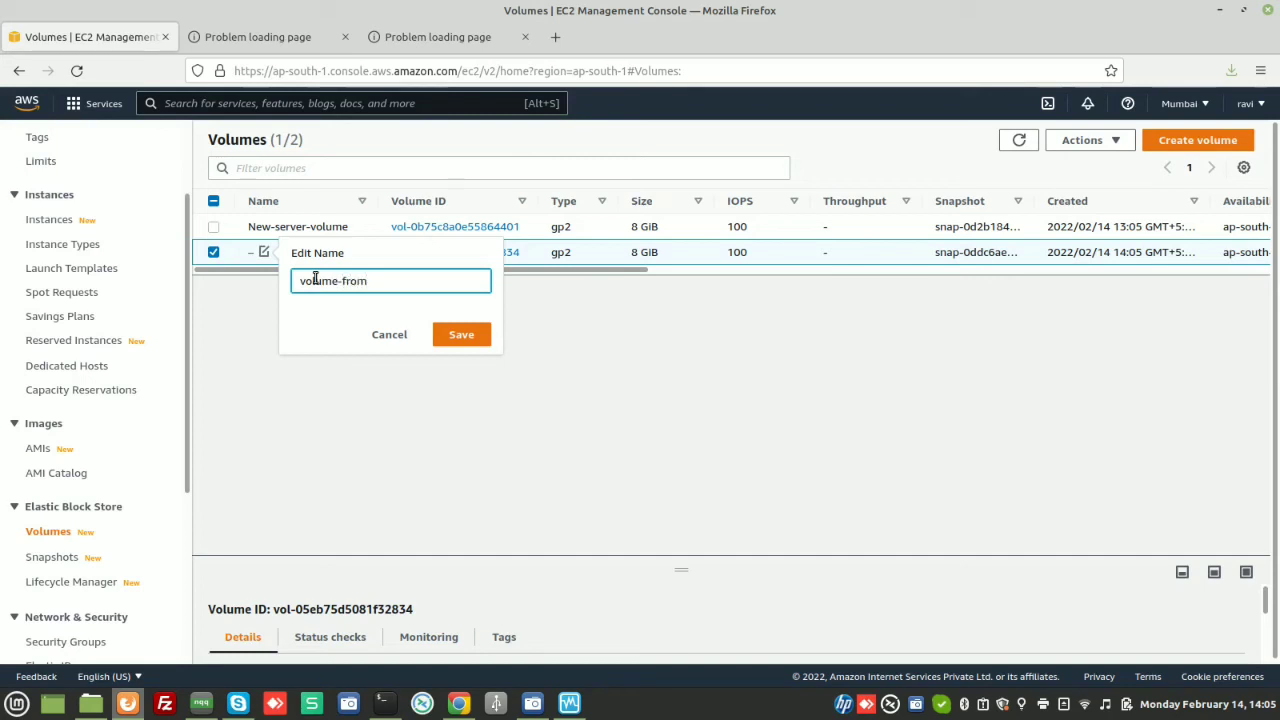
text(pshot)
click(461, 334)
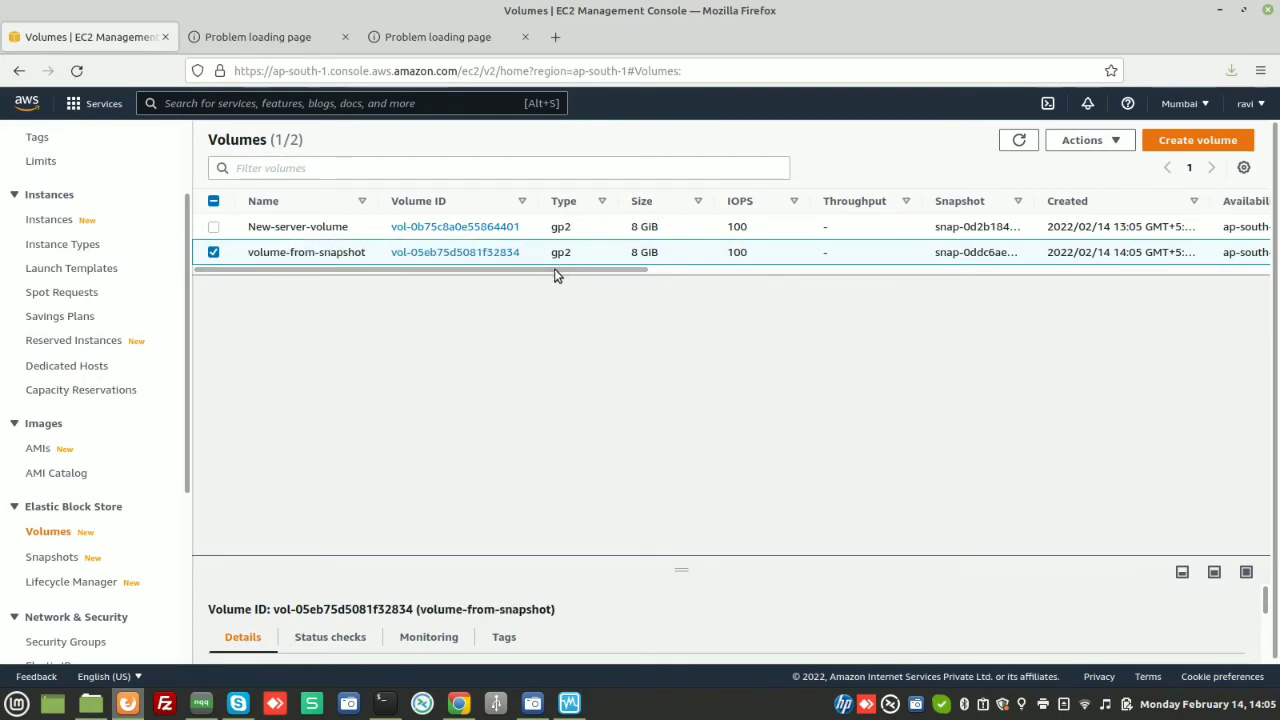
drag(560, 272, 477, 272)
Attach volume-from-snapshot to the stopped tomcat instance with device name /dev/xvda
click(213, 253)
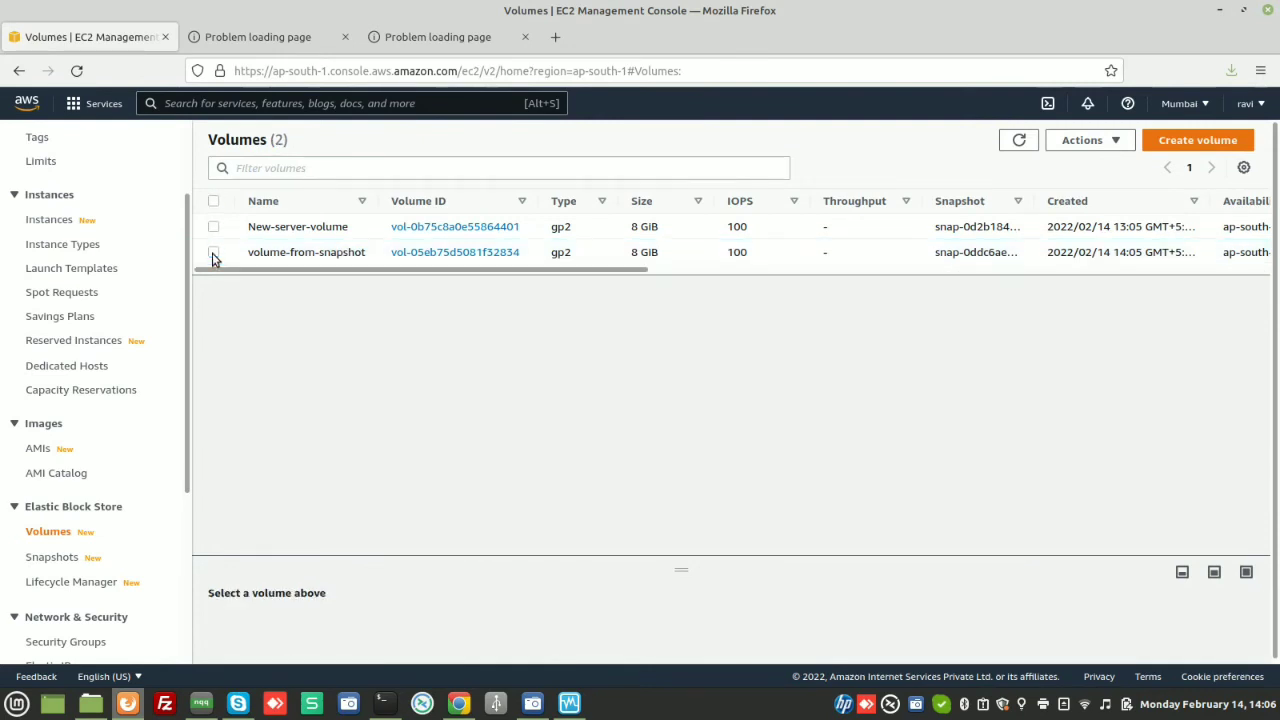
click(213, 254)
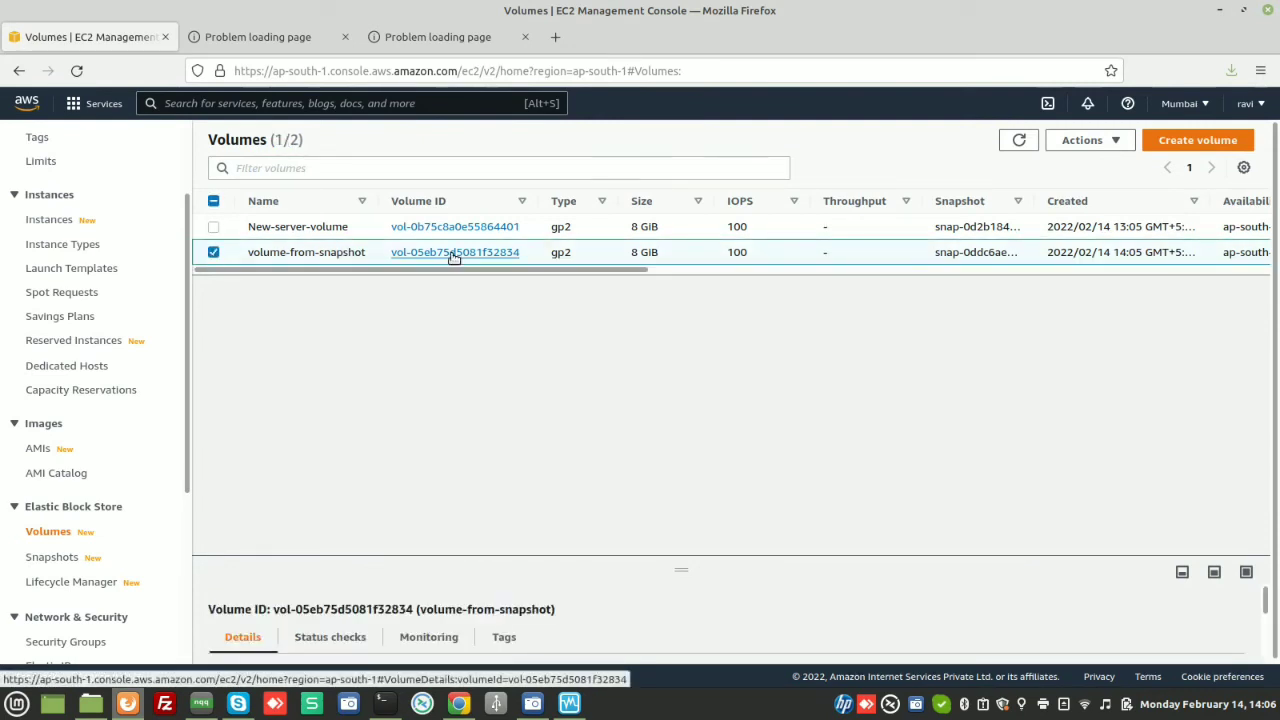
click(1107, 145)
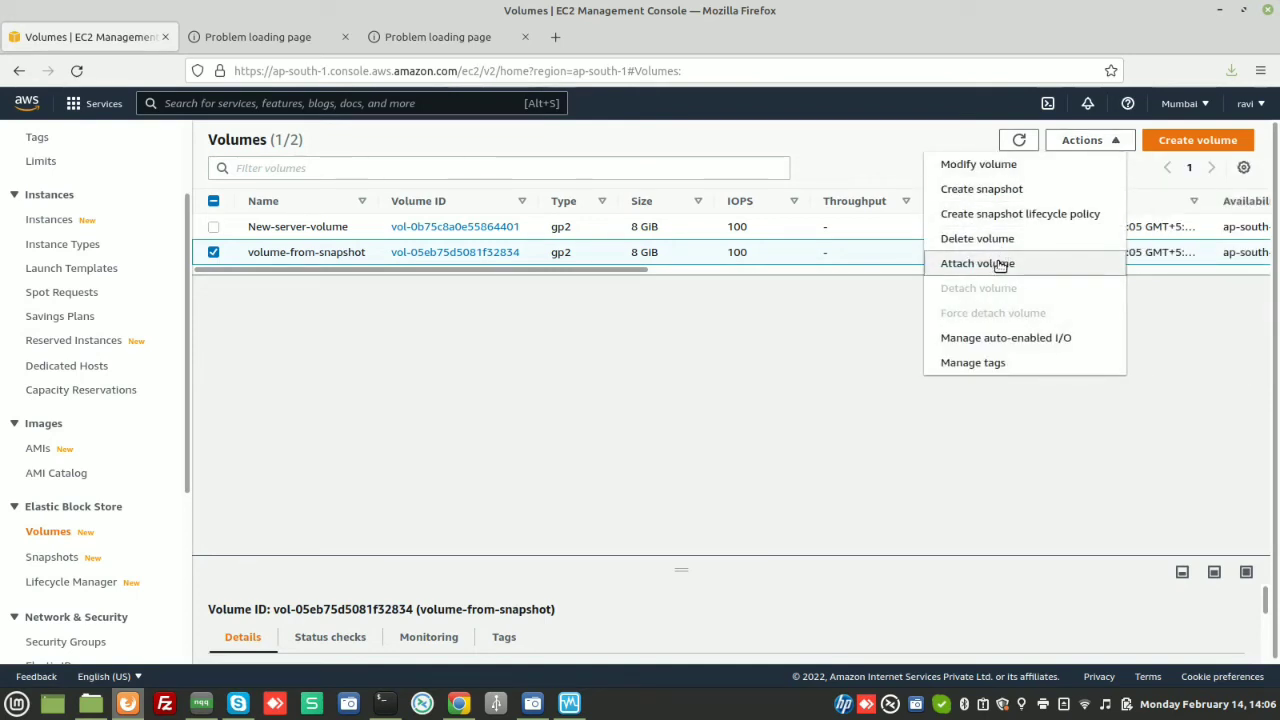
click(1000, 264)
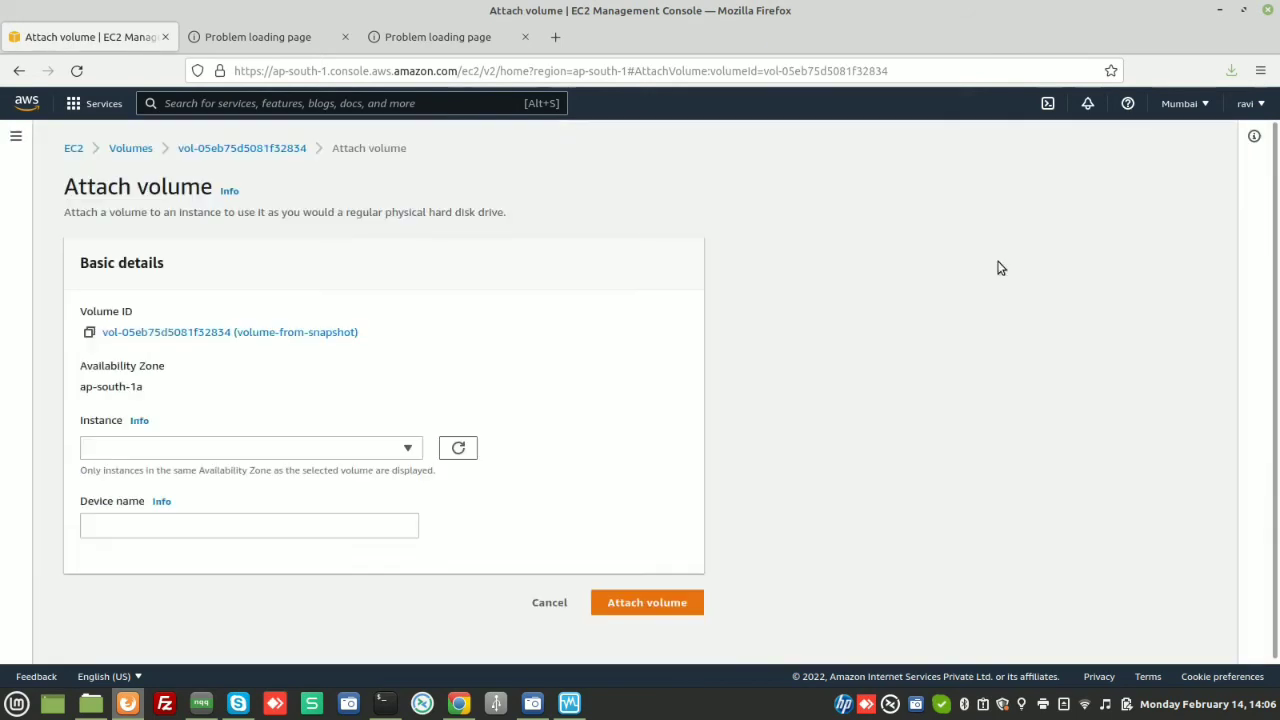
click(403, 451)
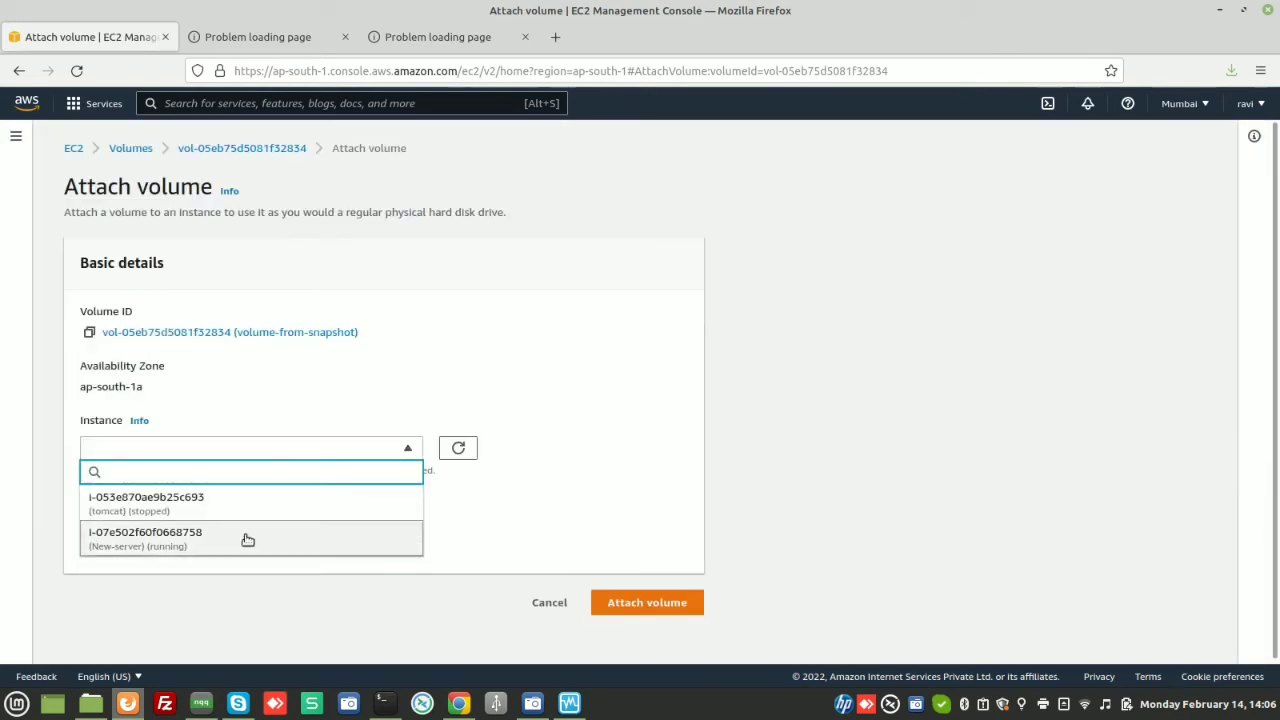
click(229, 500)
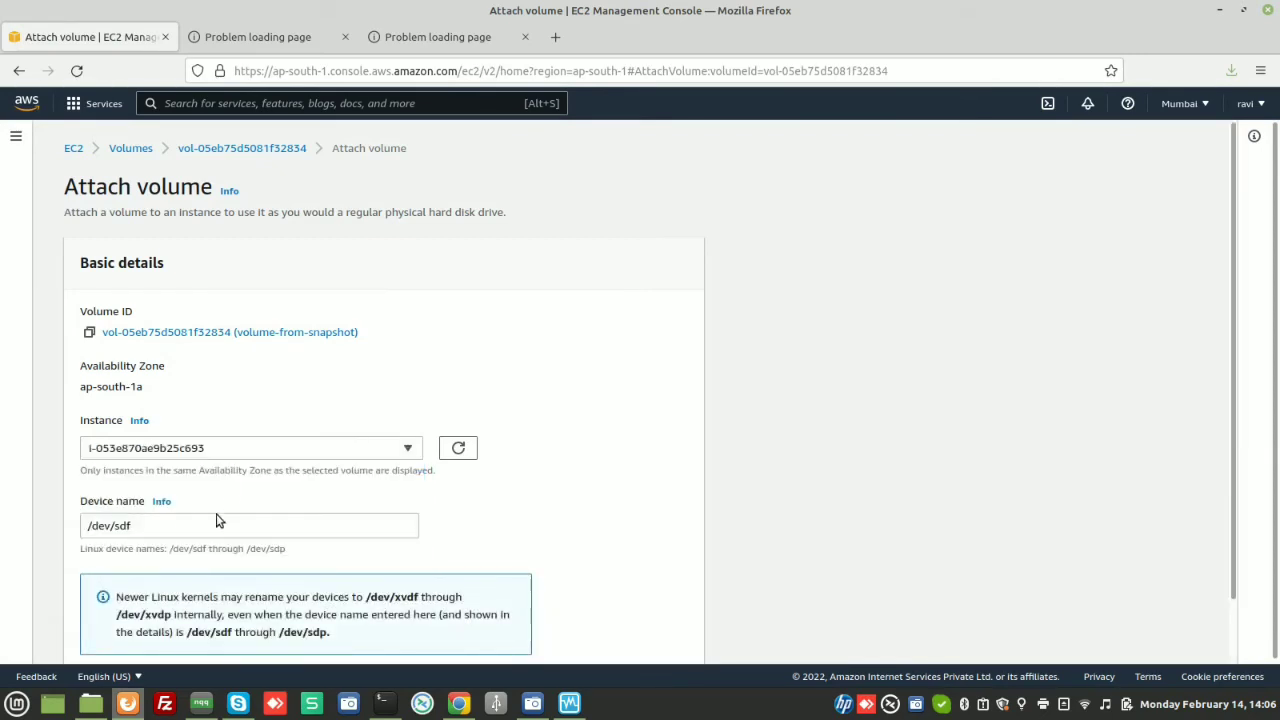
triple_click(175, 525)
text(/dev/xvda)
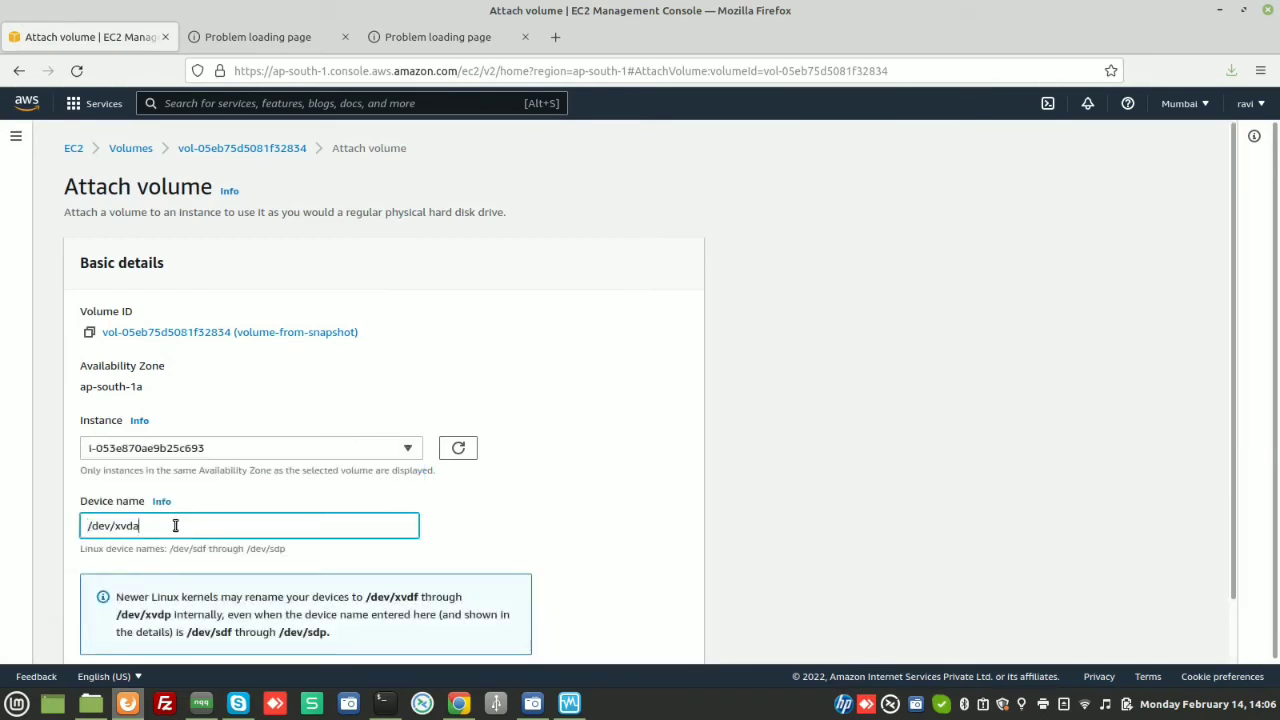
scroll(494, 471, down, 1)
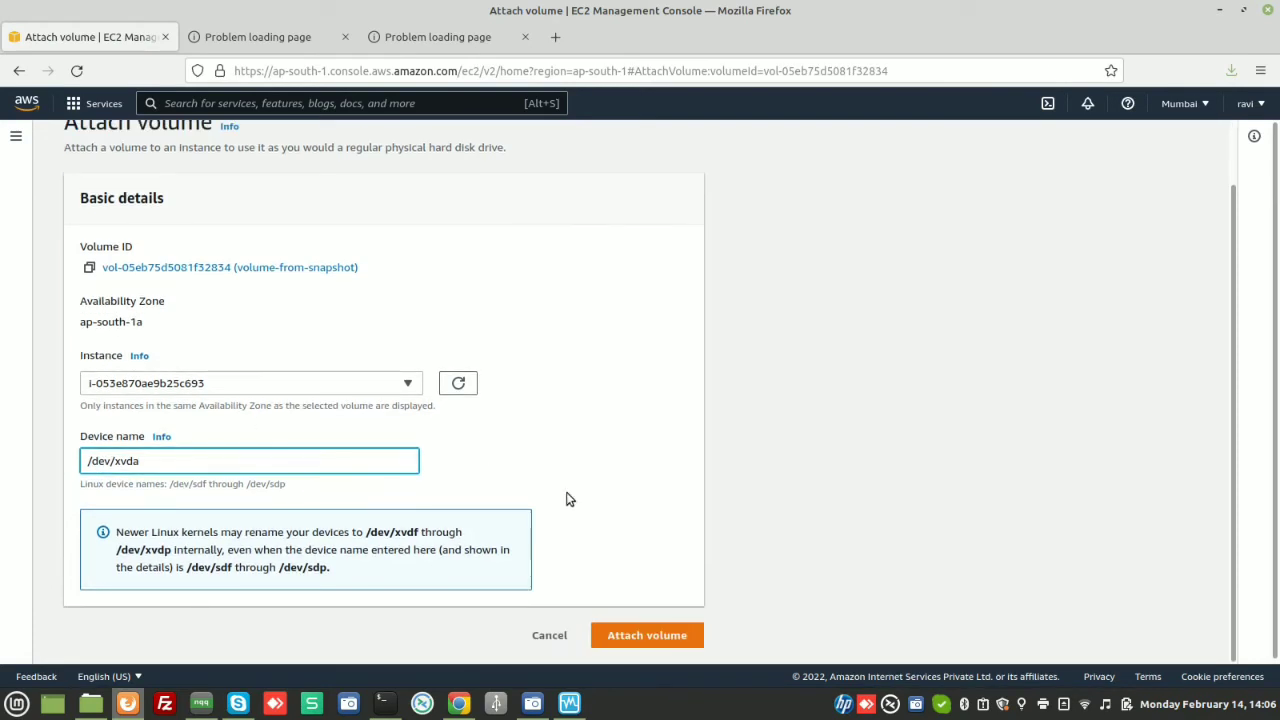
click(645, 633)
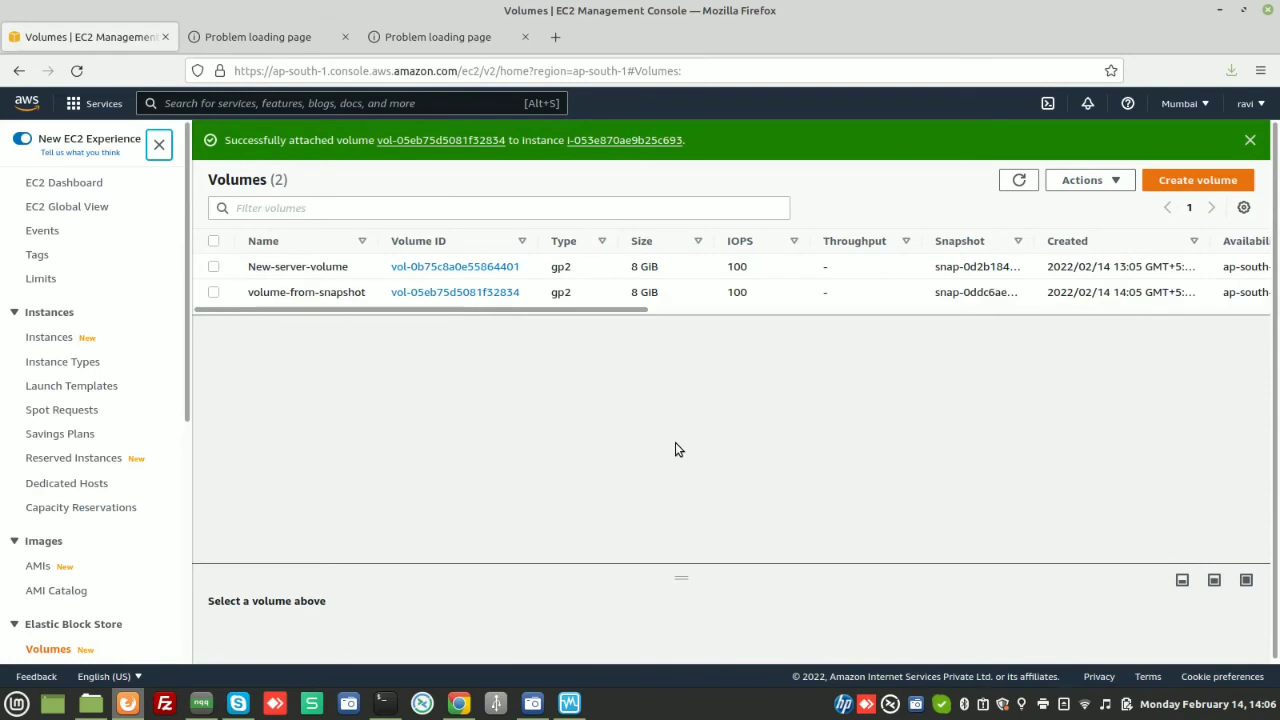
Refresh Instances, select tomcat, and view its Storage showing the 8 GiB volume at /dev/xvda
click(49, 337)
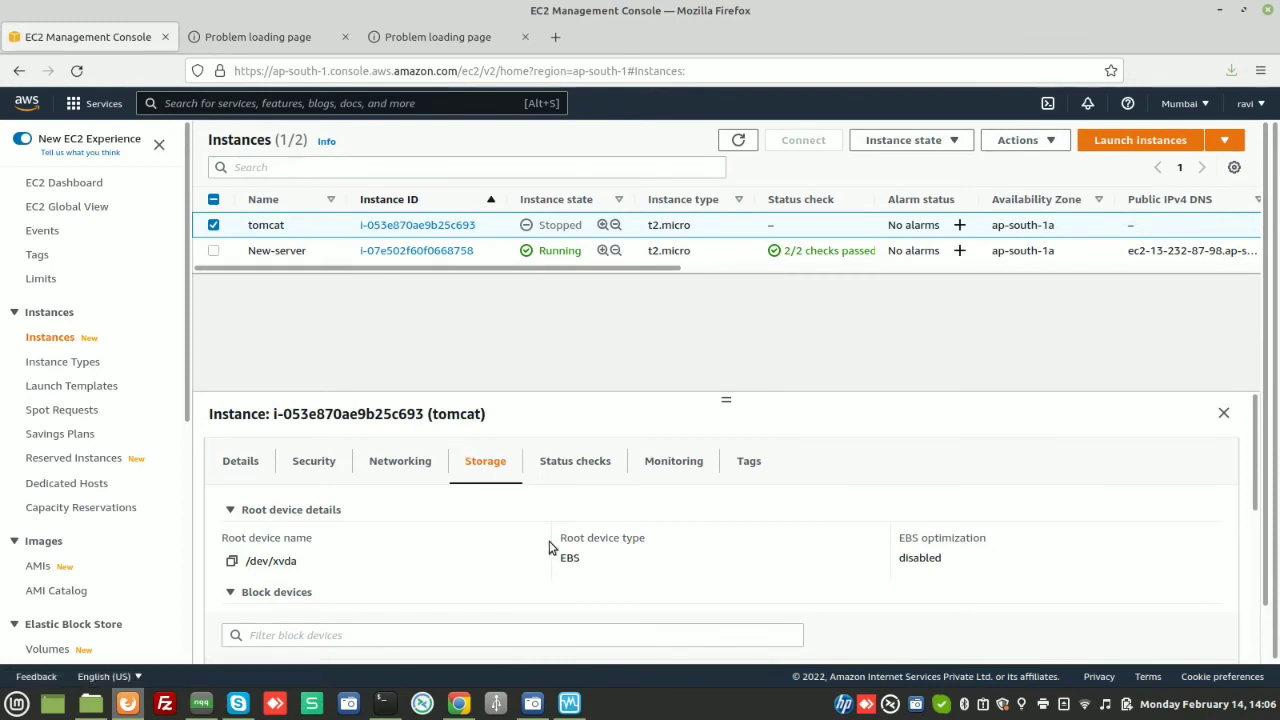
scroll(551, 546, down, 5)
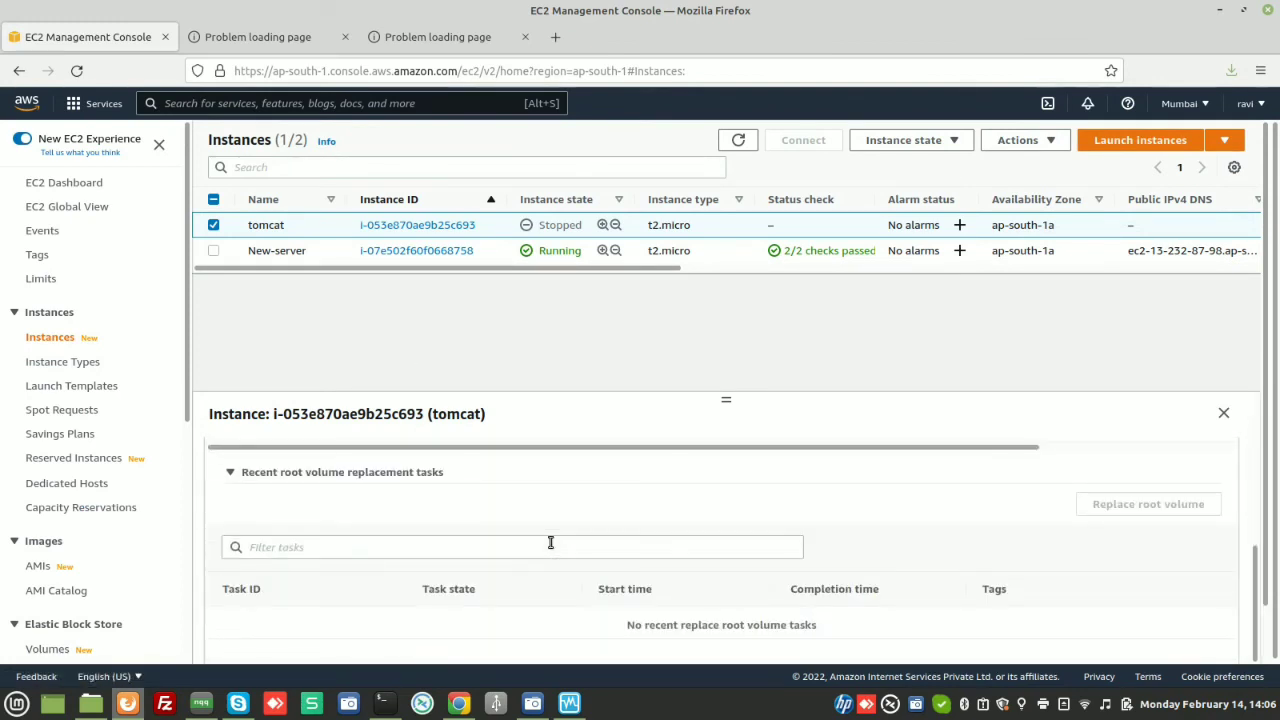
click(738, 140)
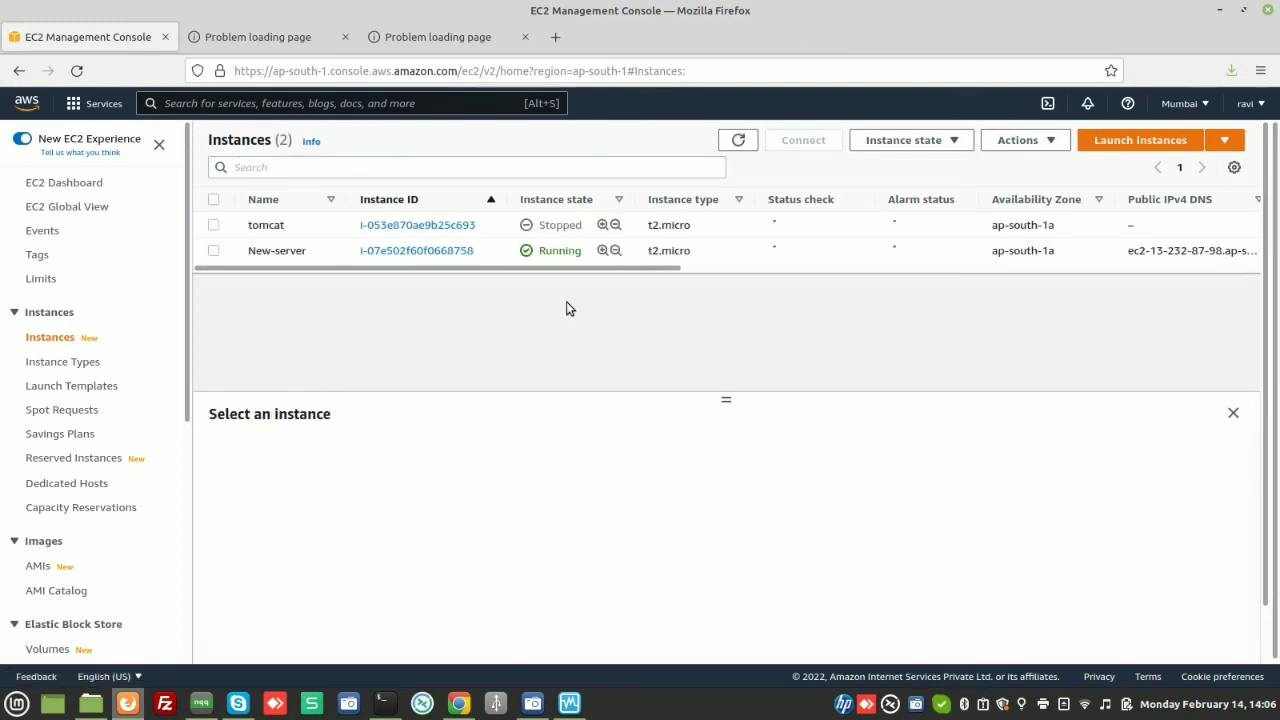
click(216, 227)
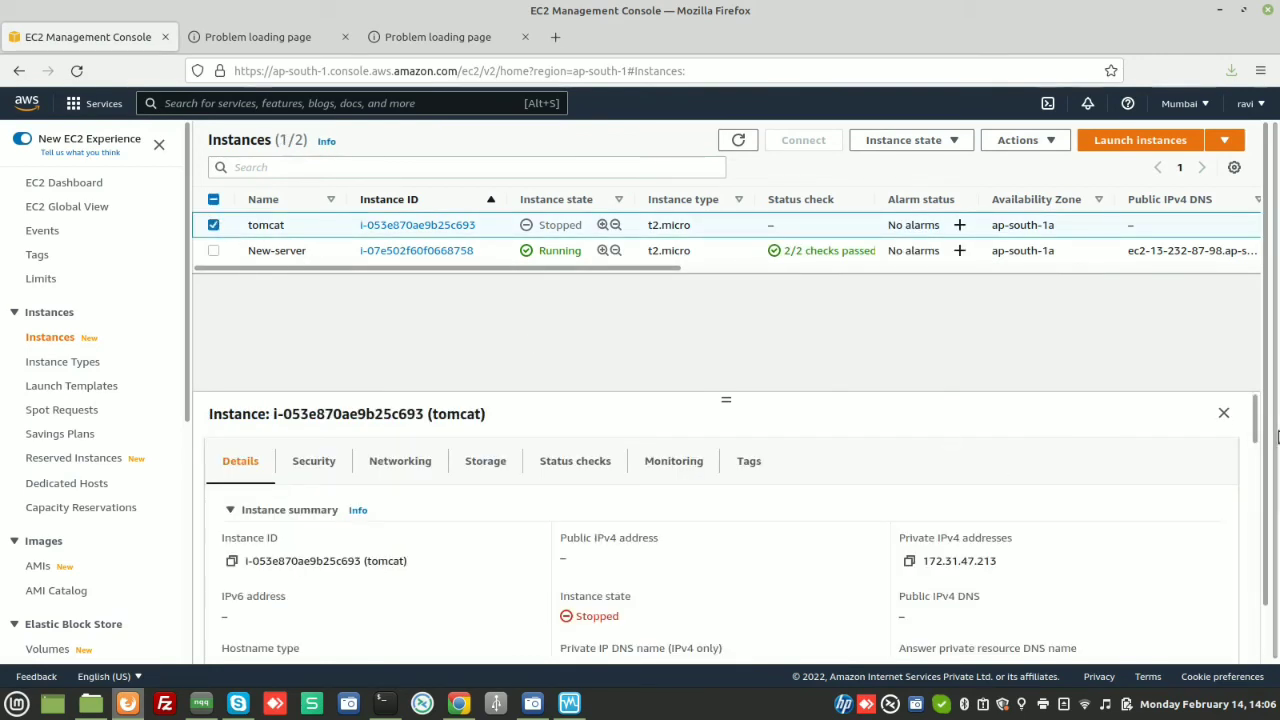
scroll(1257, 420, down, 1)
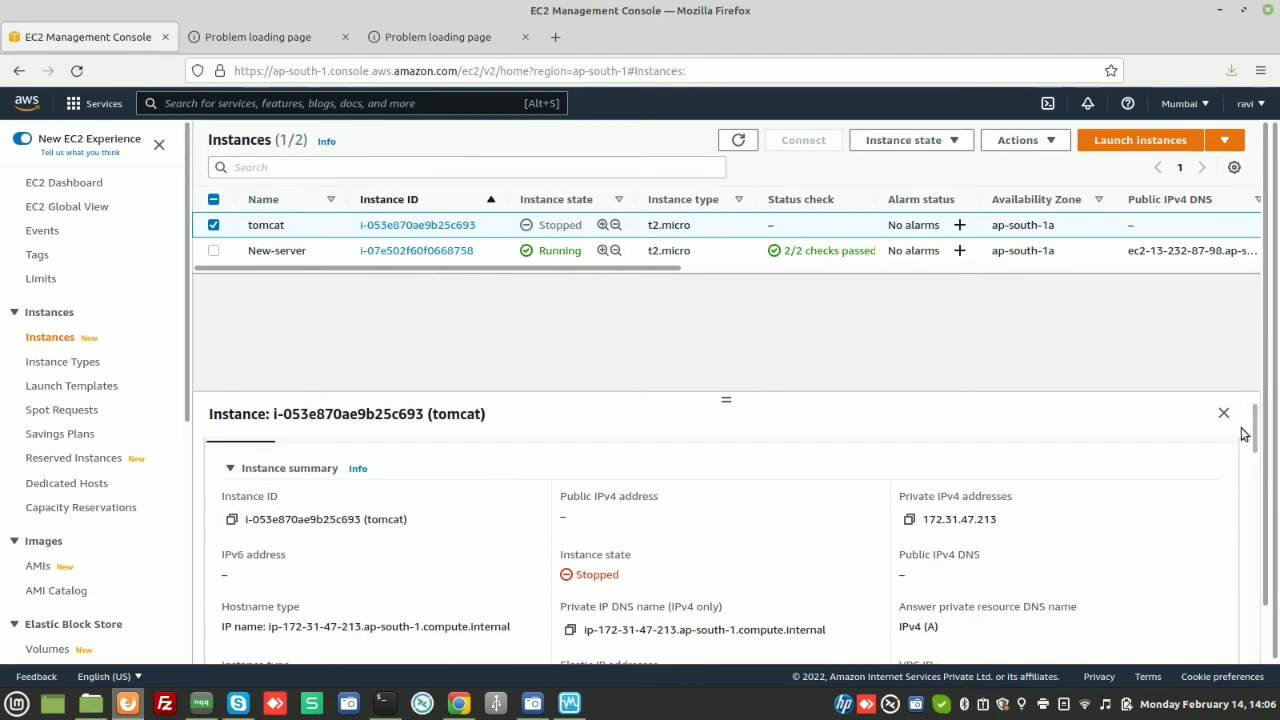
scroll(1257, 420, up, 1)
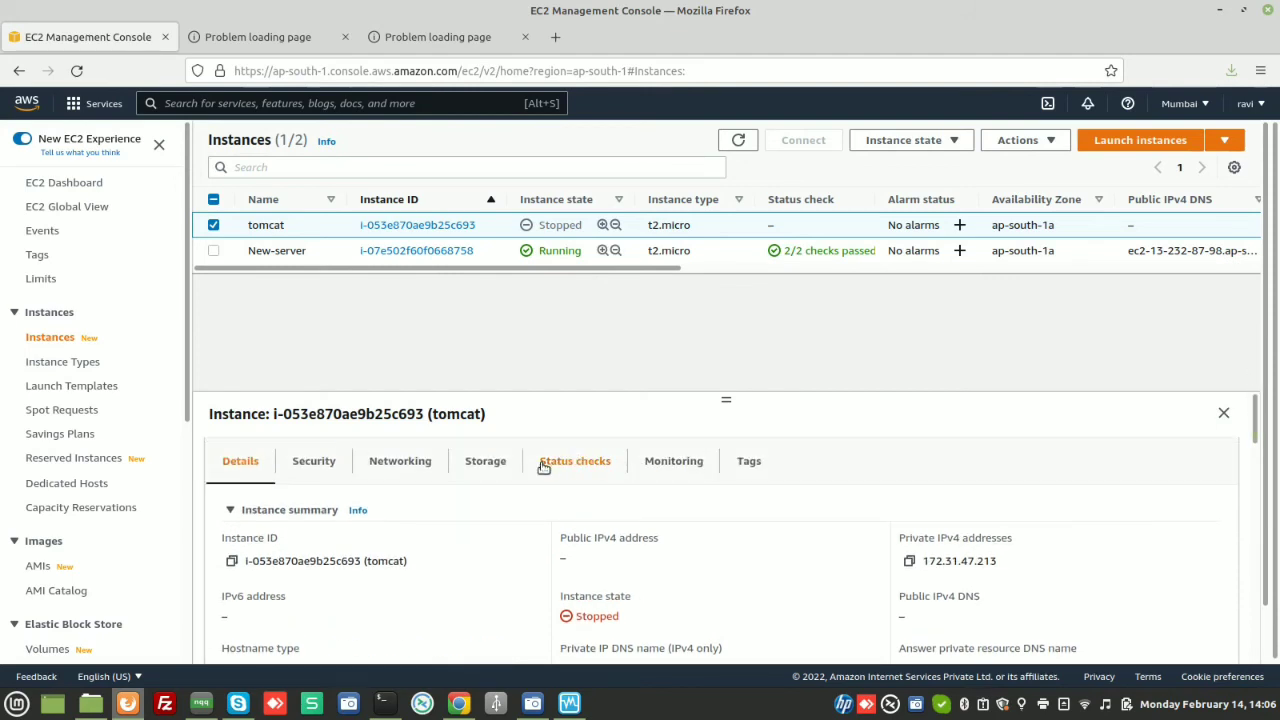
click(502, 460)
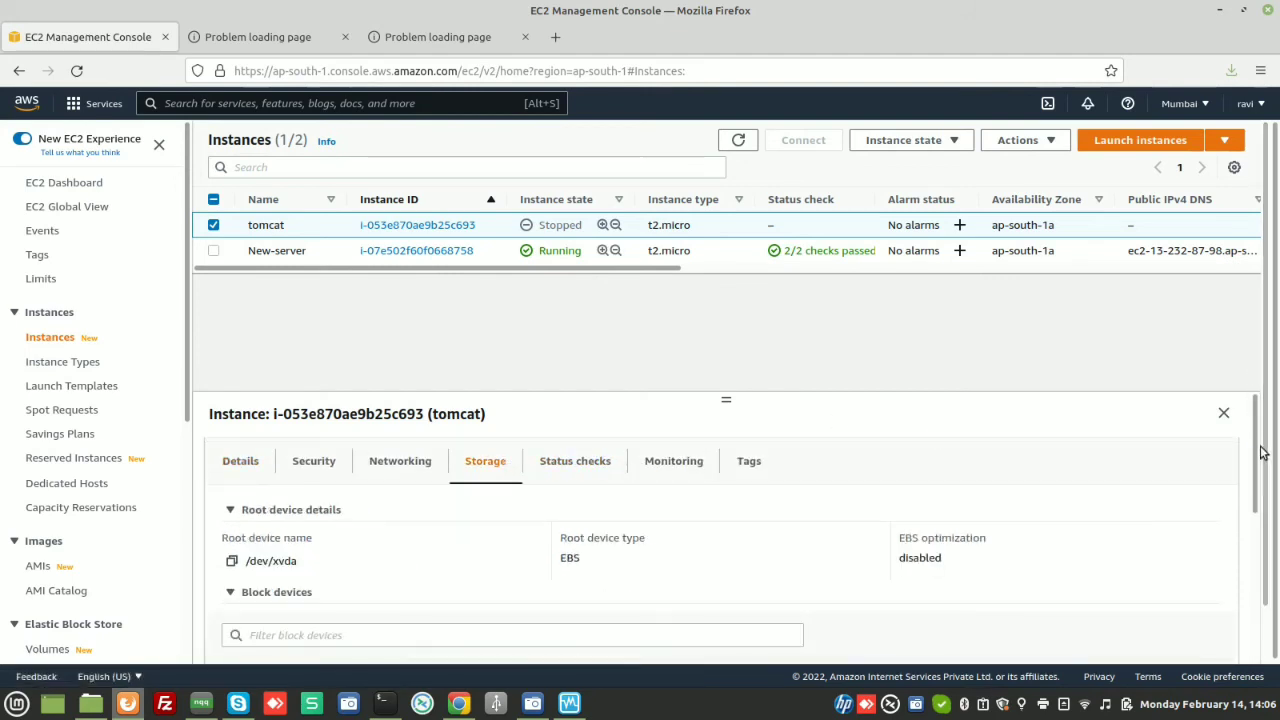
drag(1258, 443, 1262, 364)
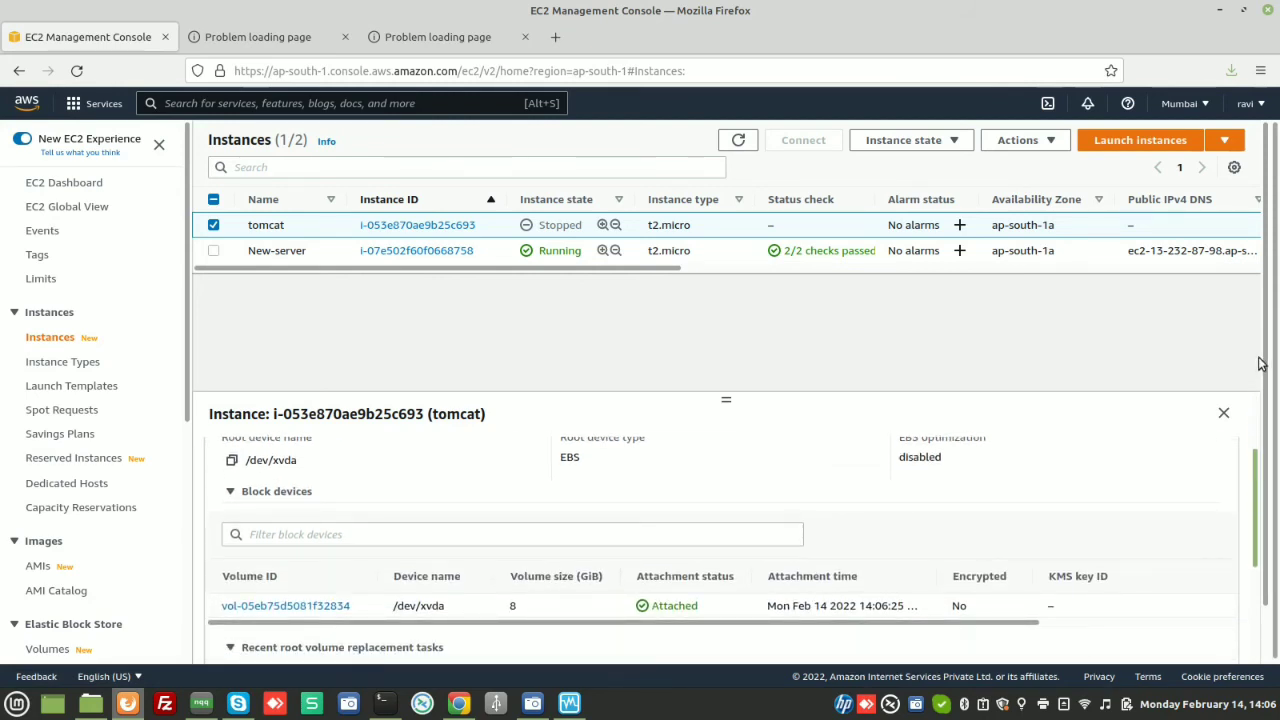
Start the stopped tomcat instance
right_click(260, 224)
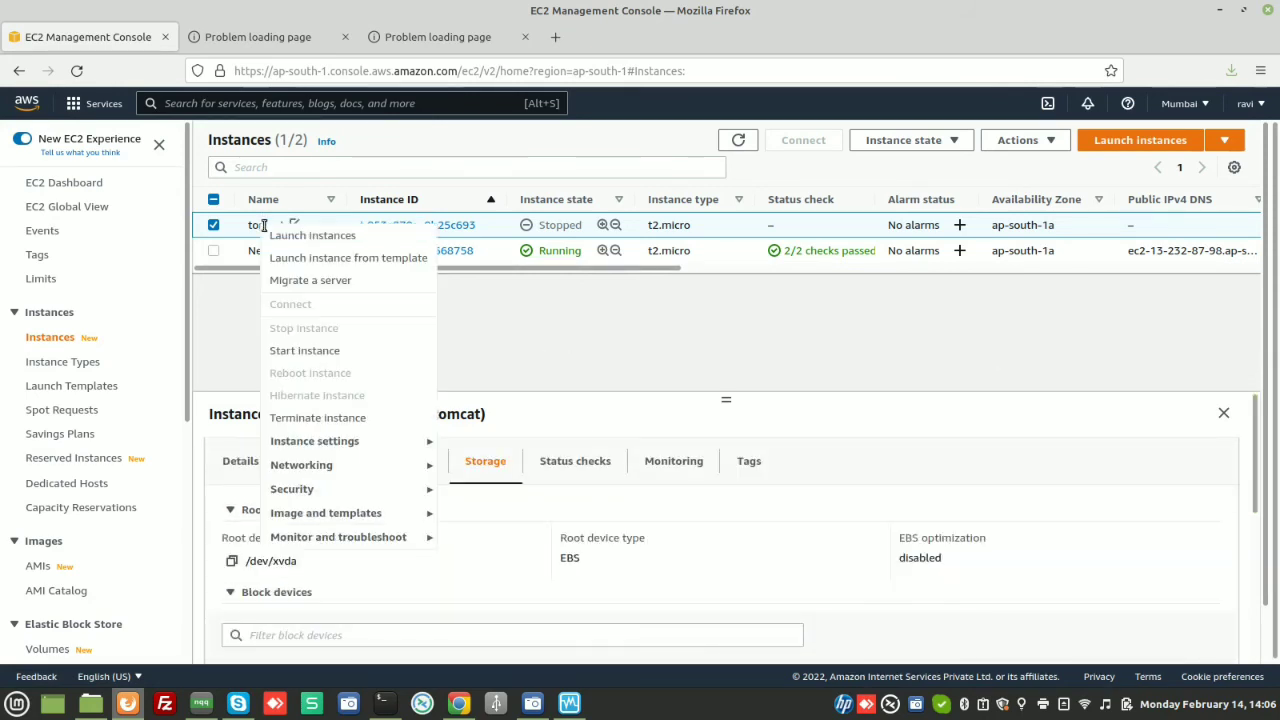
click(308, 349)
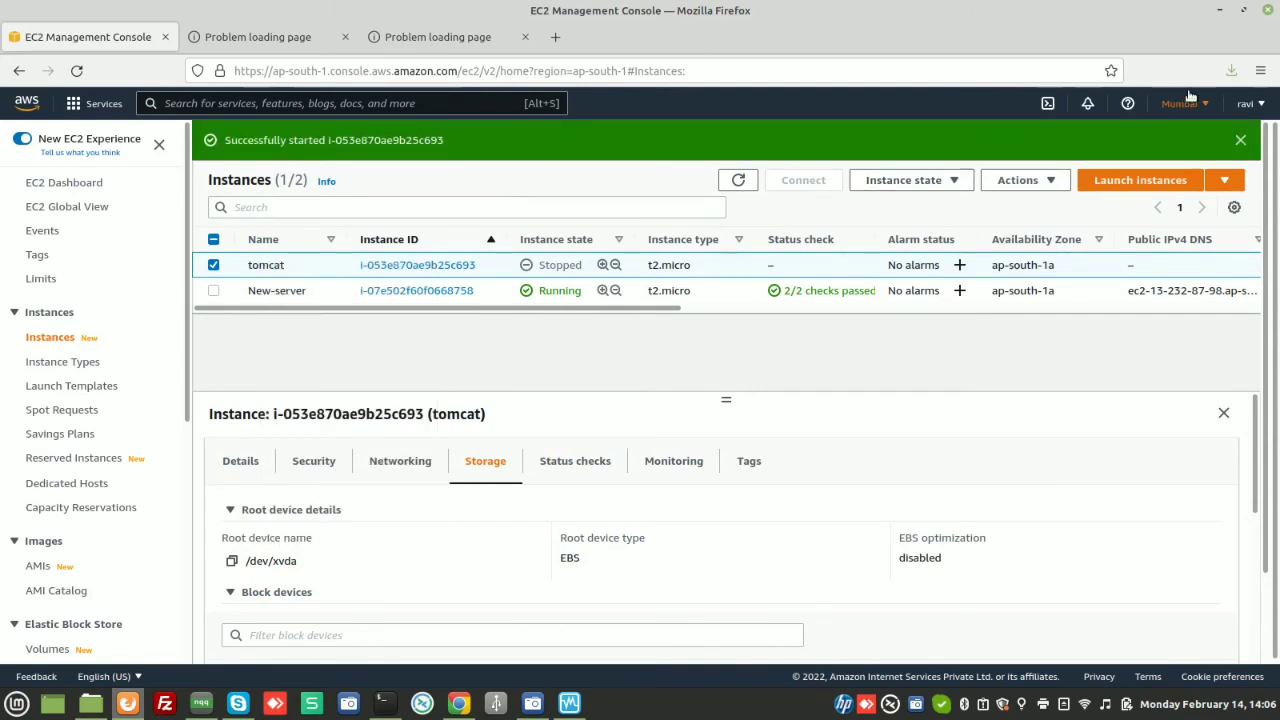
click(1241, 141)
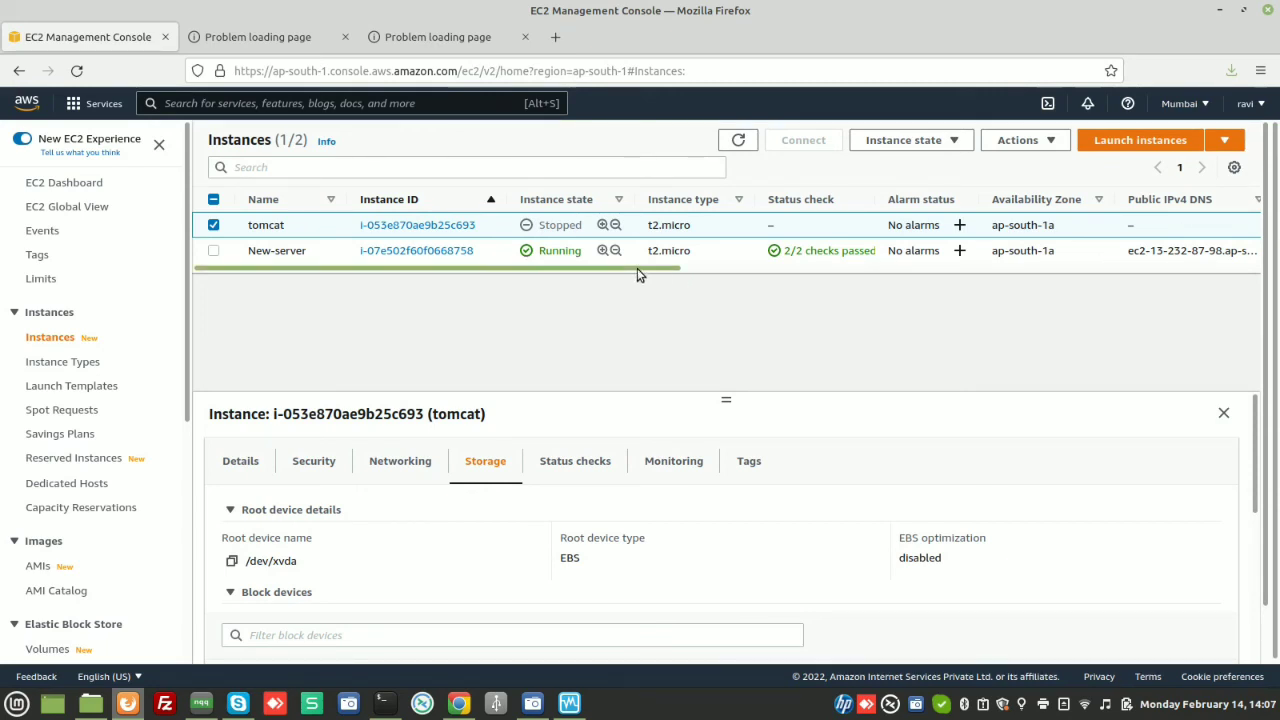
drag(637, 268, 481, 289)
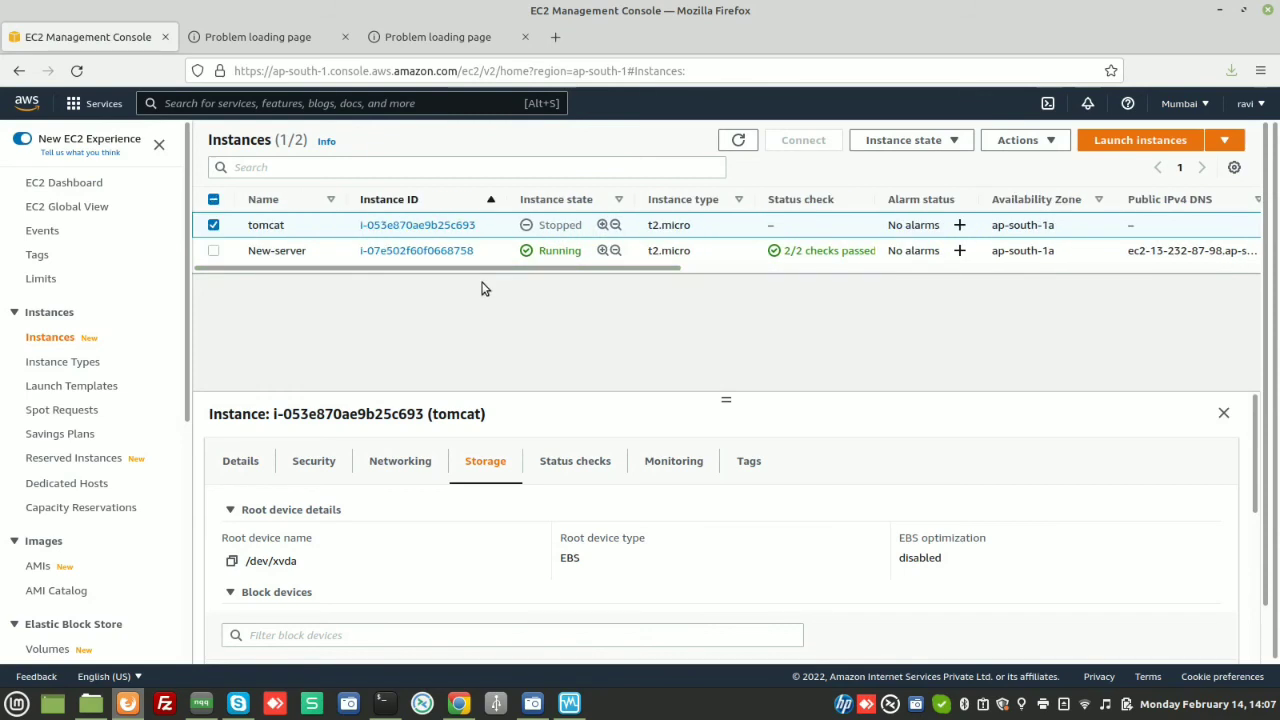
Refresh the instance list, select tomcat, and copy its new public IPv4 15.206.124.77
click(740, 142)
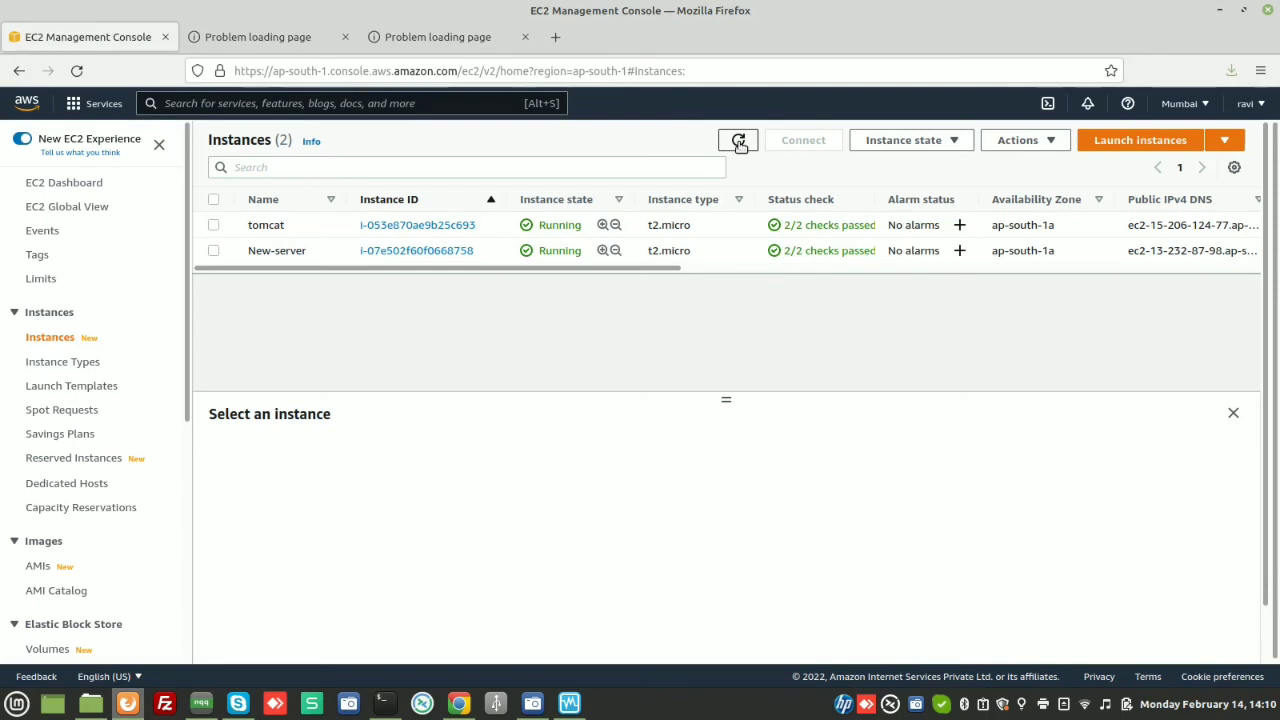
click(214, 225)
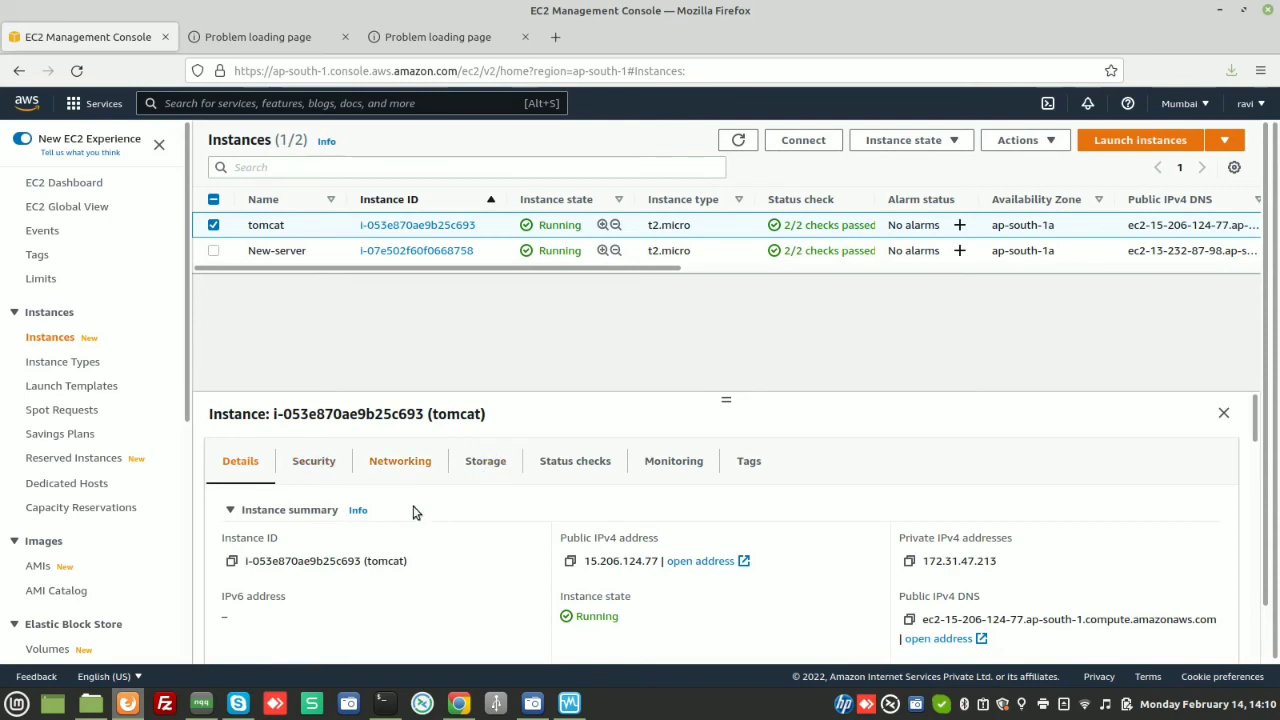
click(569, 559)
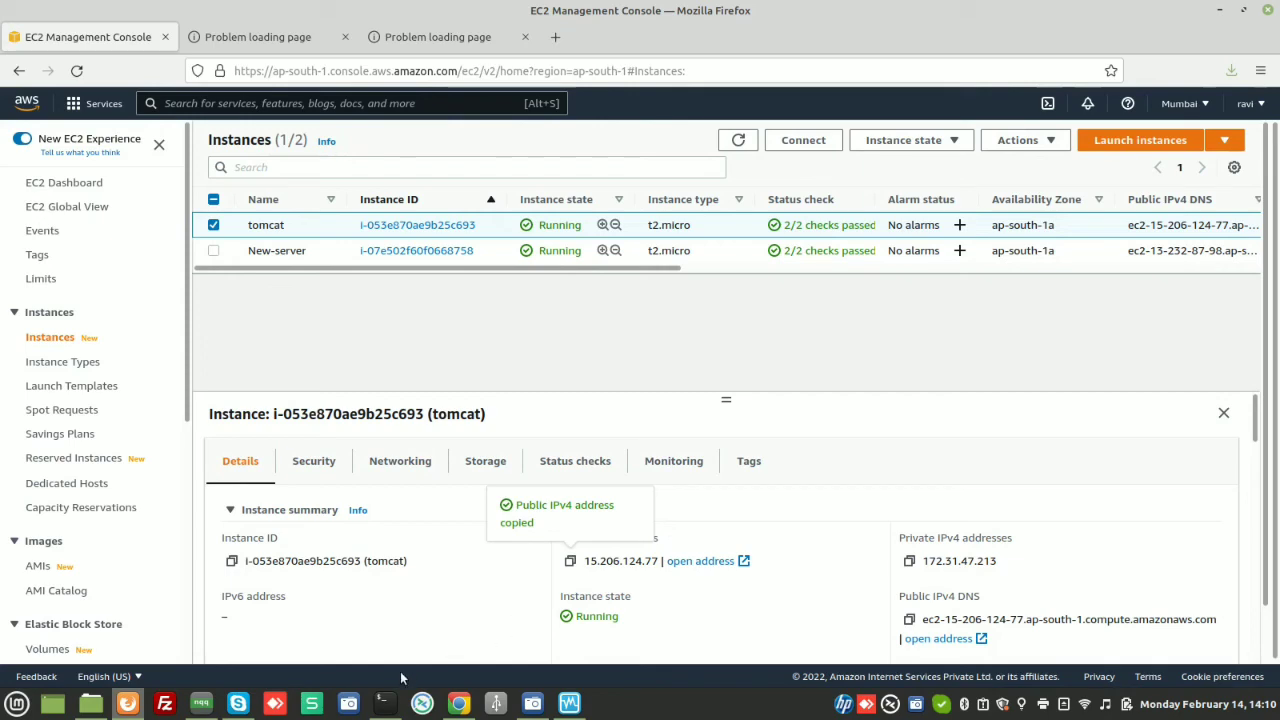
mouse_move(382, 700)
mouse_move(461, 611)
Reconnect over SSH to 15.206.124.77, accepting the new host key
click(382, 703)
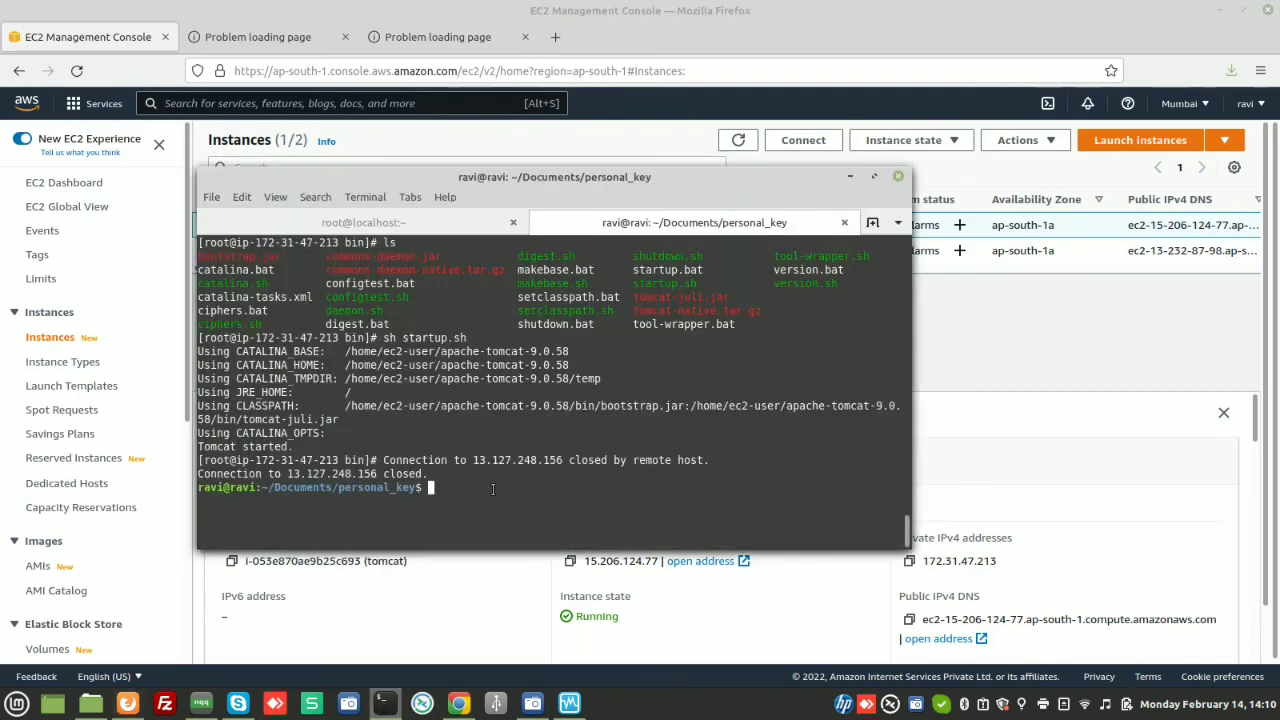
key(Up)
key(BackSpace)
key(BackSpace)
key(BackSpace)
key(BackSpace)
key(BackSpace)
key(BackSpace)
key(BackSpace)
key(BackSpace)
key(BackSpace)
key(BackSpace)
key(BackSpace)
key(BackSpace)
key(BackSpace)
key(BackSpace)
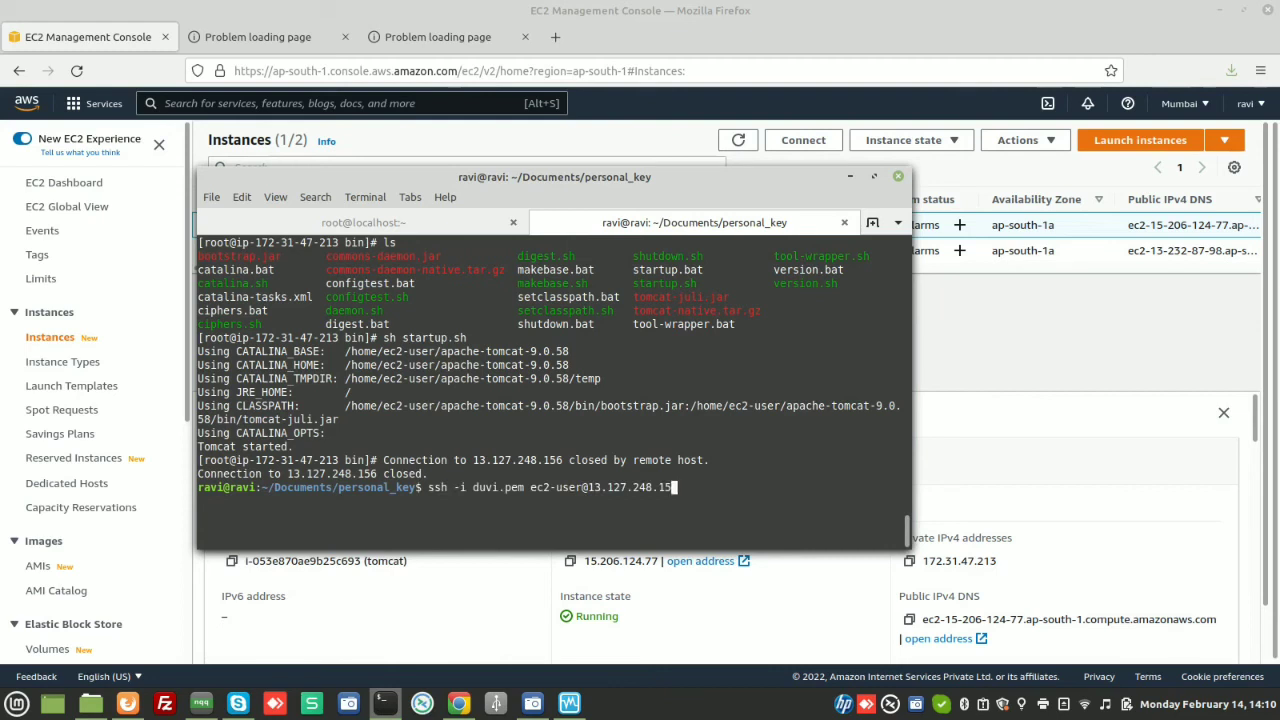
key(ctrl+shift+v)
key(Return)
text(yes)
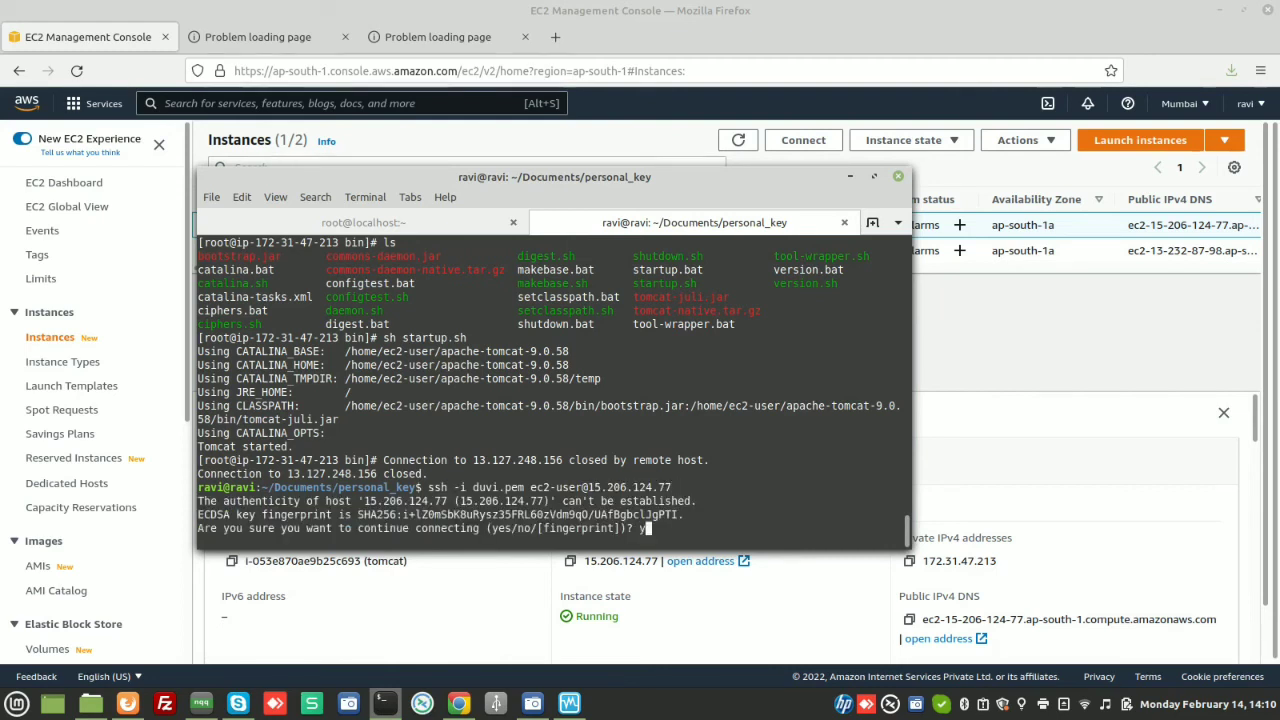
key(Return)
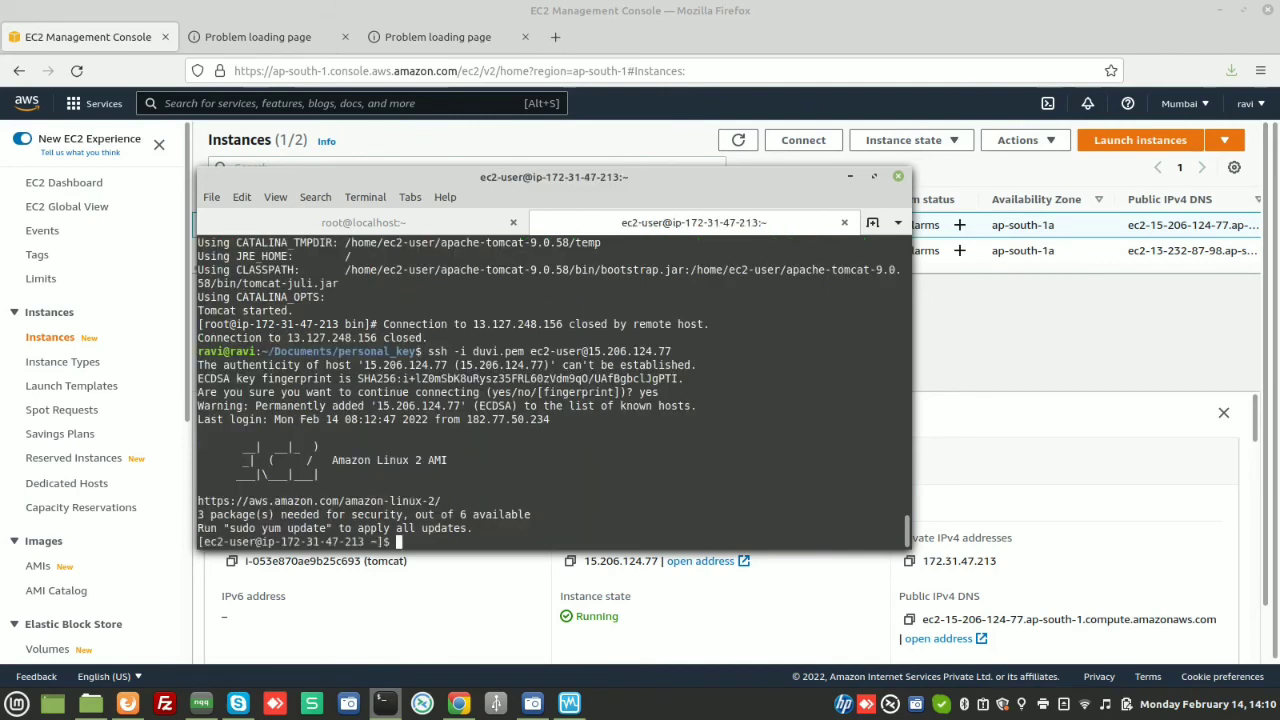
Become root with sudo -i and change into /home/ec2-user/apache-tomcat-9.0.58/bin
key(ctrl+l)
text(sudo -i)
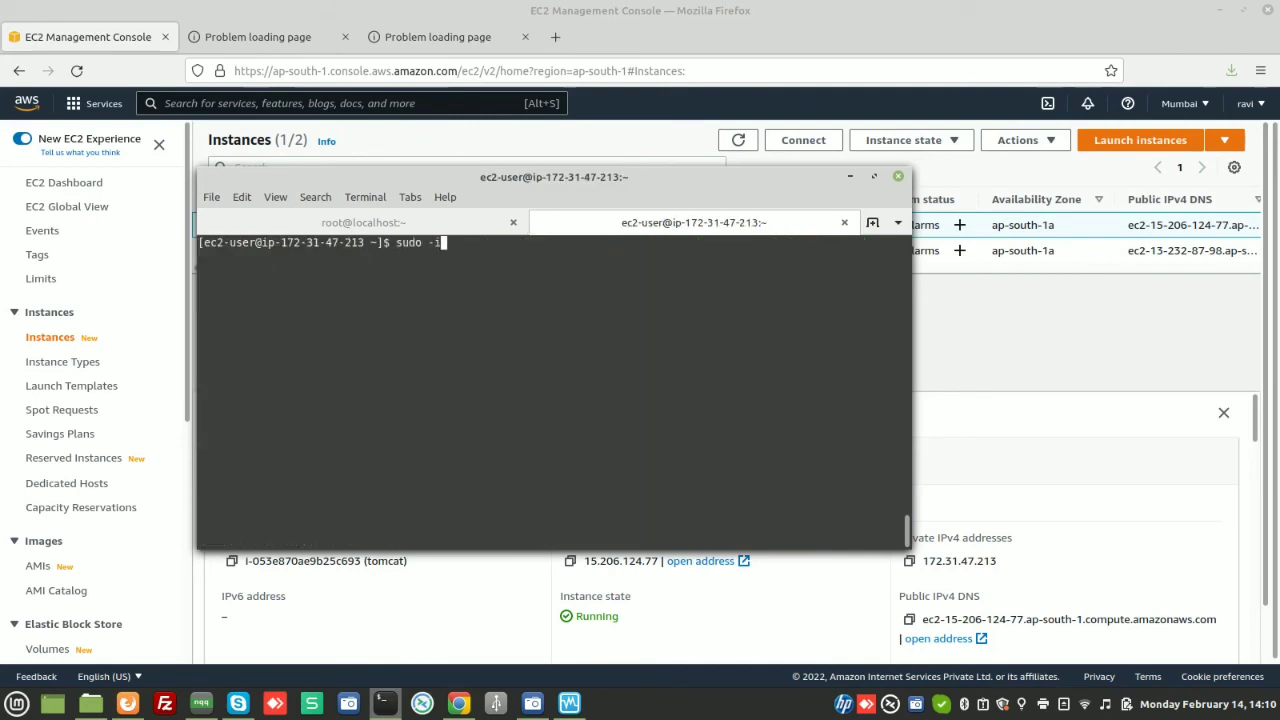
key(Return)
text(cd)
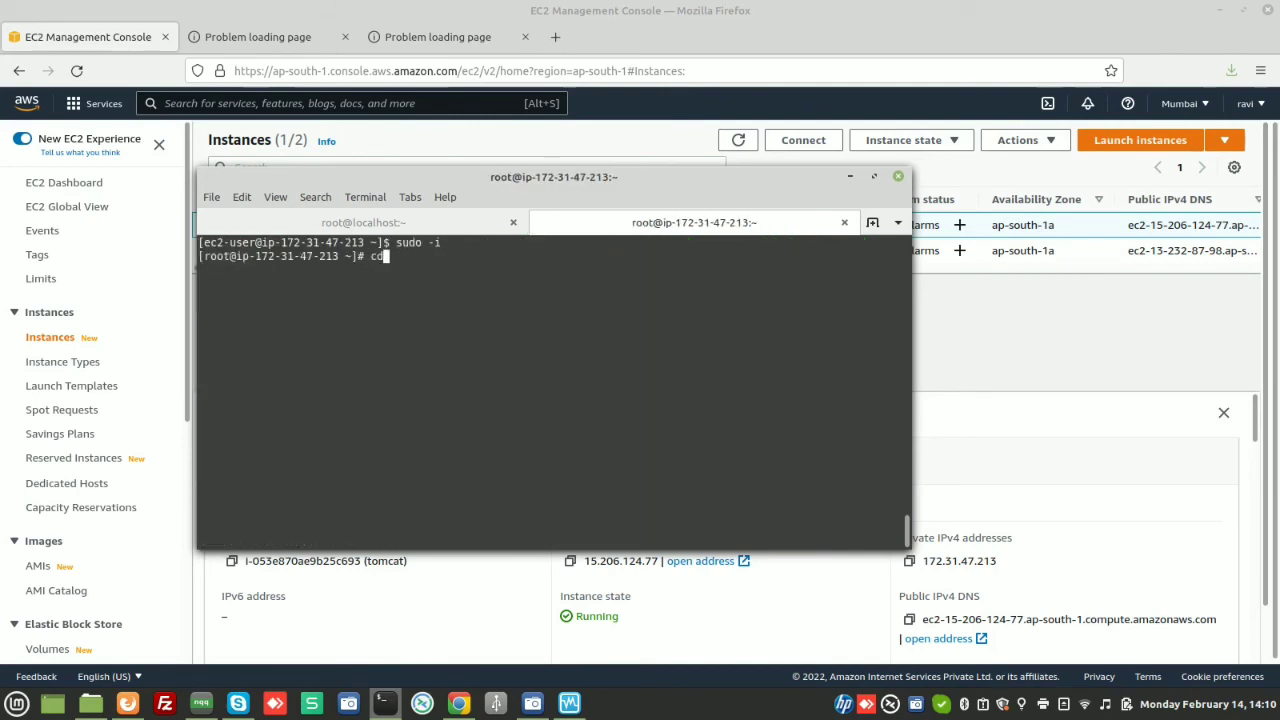
text( /home/ec2-user/a)
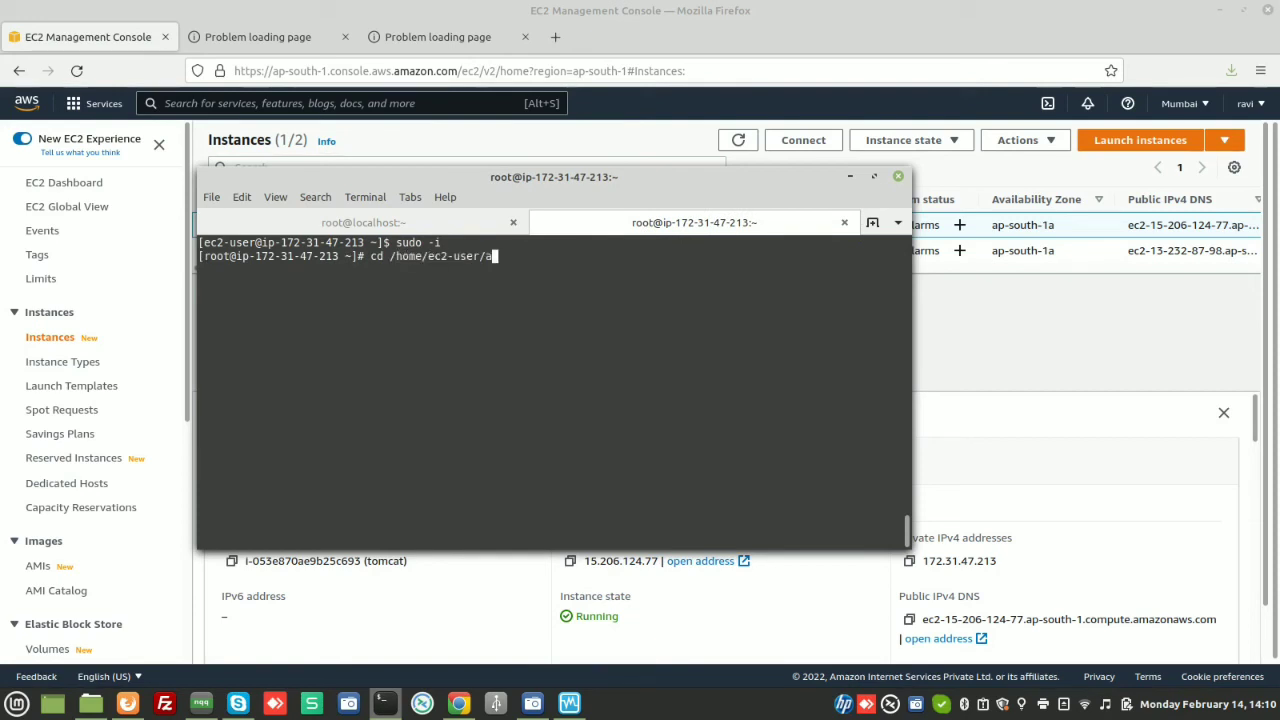
key(Tab)
text(b)
key(Tab)
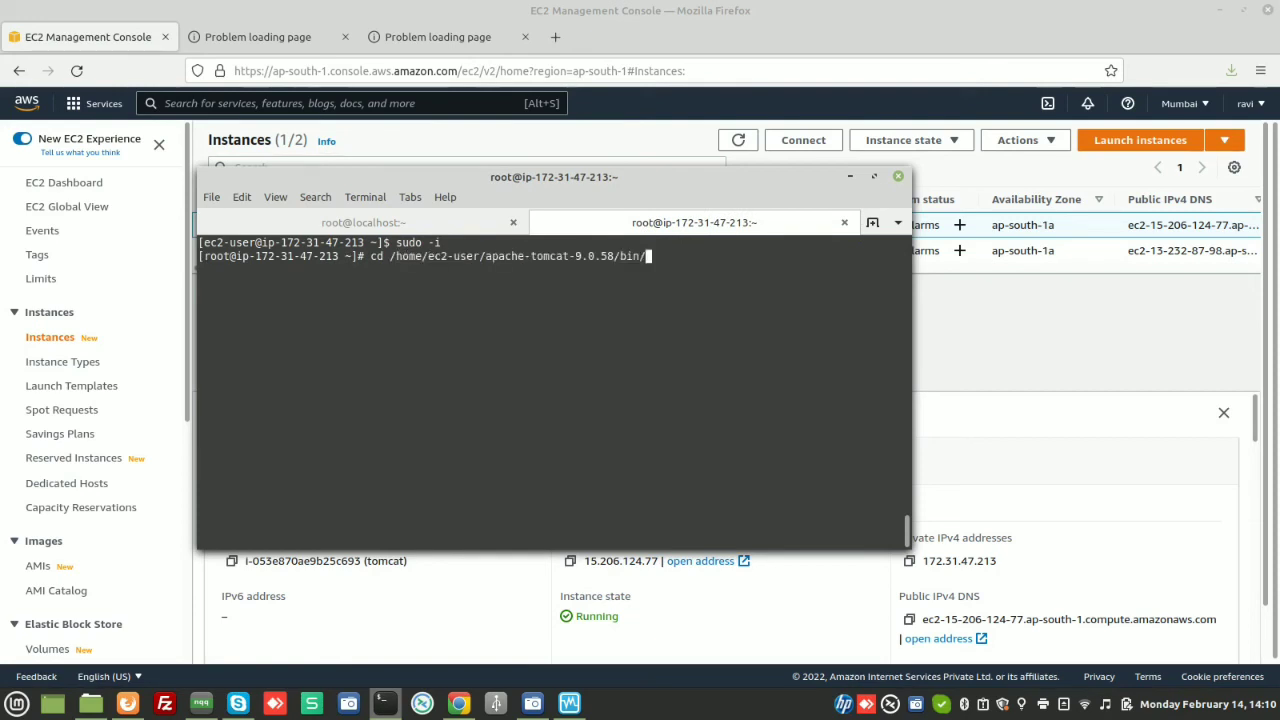
key(Return)
List the bin folder and start Tomcat with sh startup.sh
text(ls)
key(Return)
text(sh)
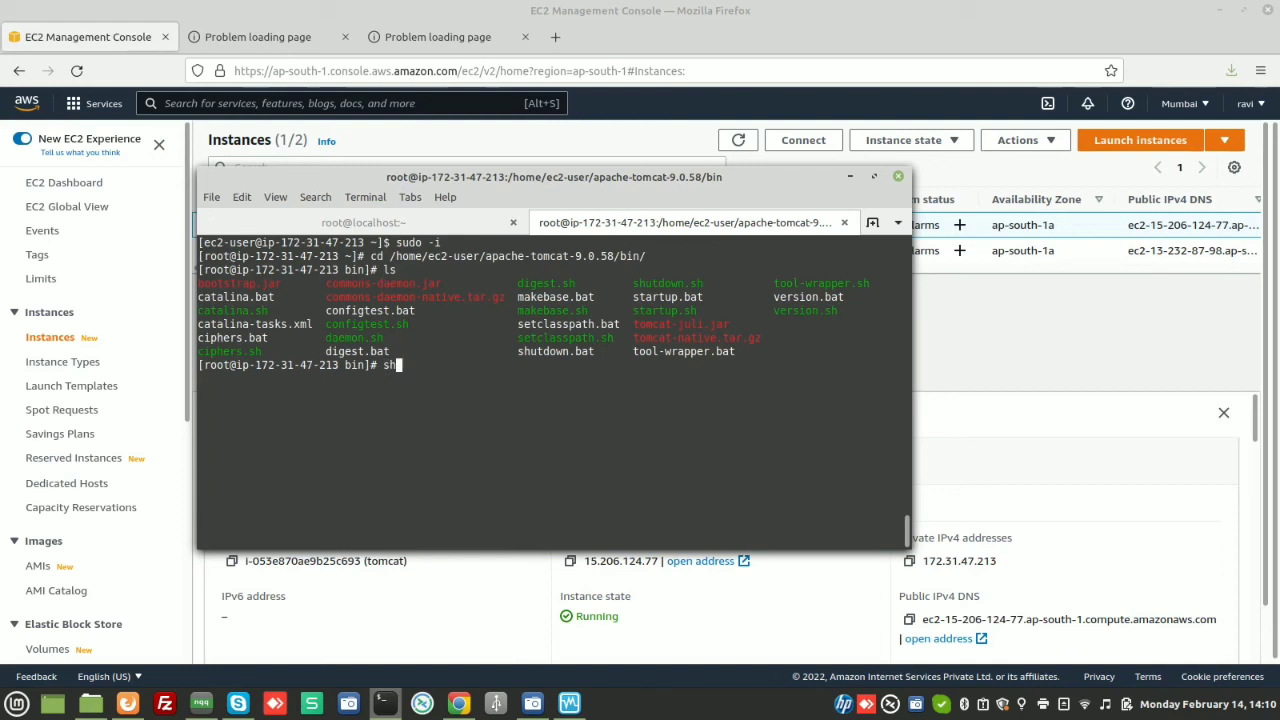
text( startup.sh)
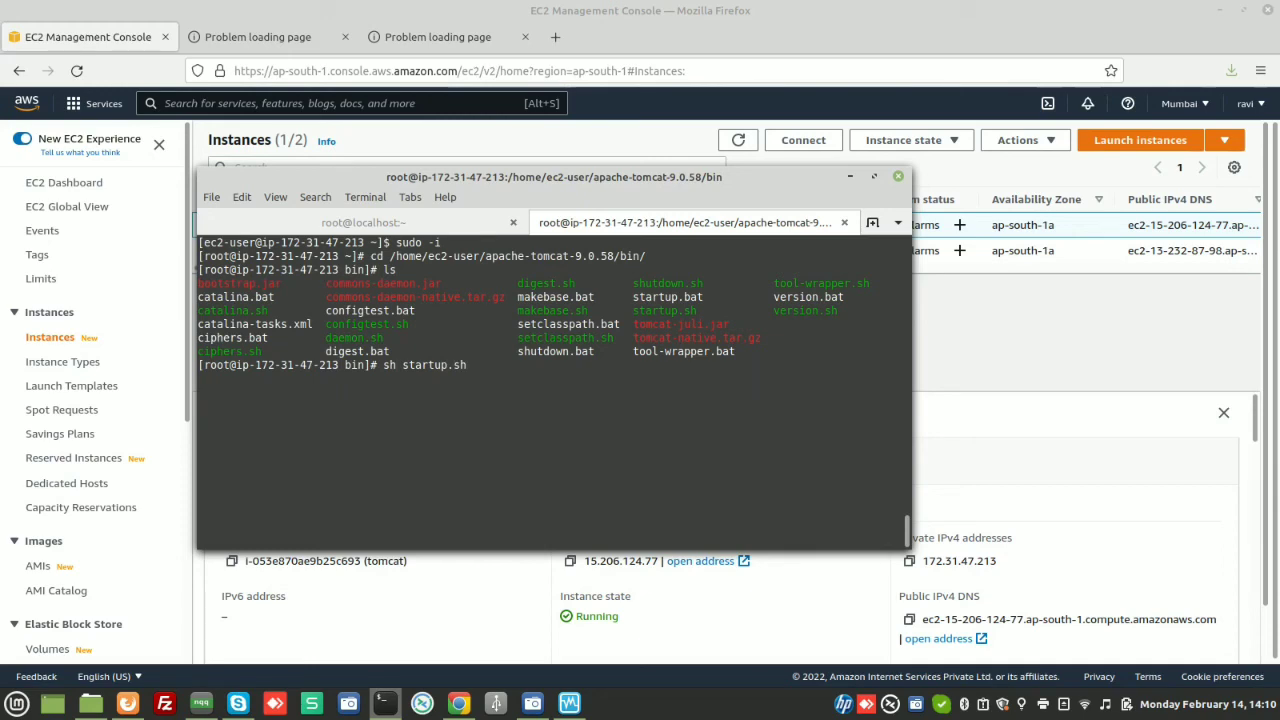
key(Return)
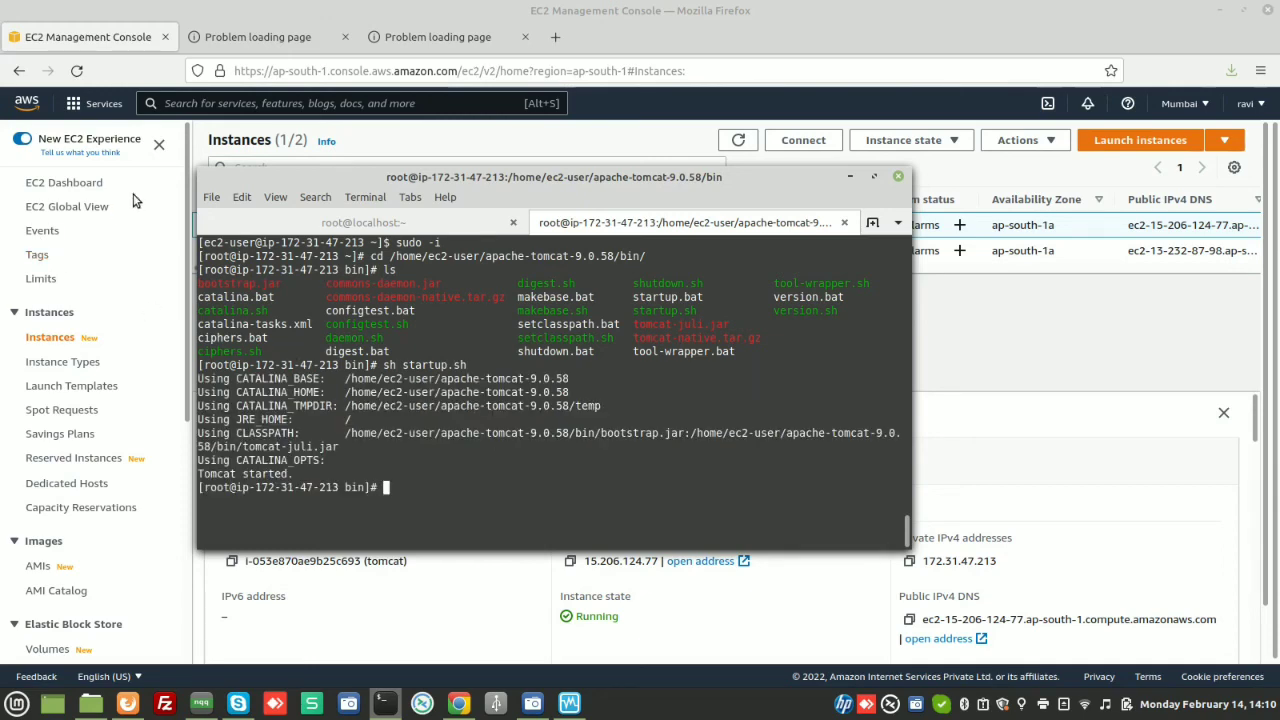
click(245, 38)
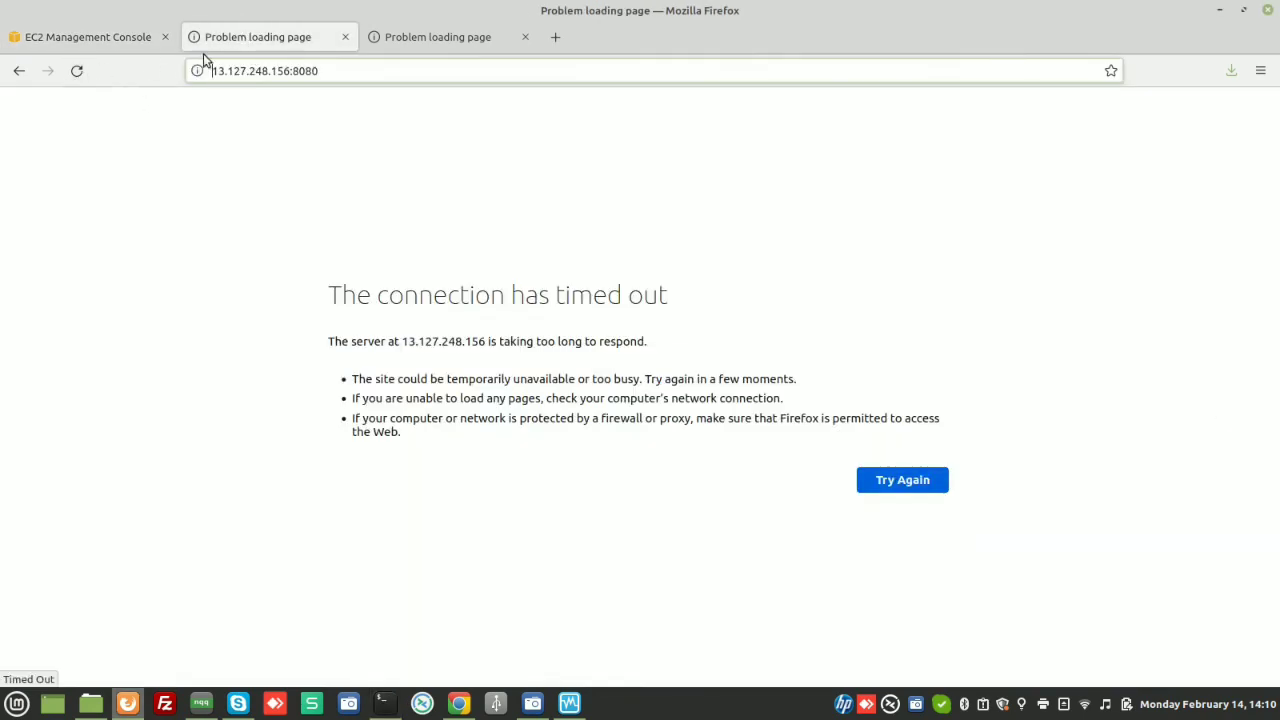
Retry 13.127.248.156:8080, then confirm port 8080 is listening with netstat -luntp | grep 8080
click(314, 71)
key(Return)
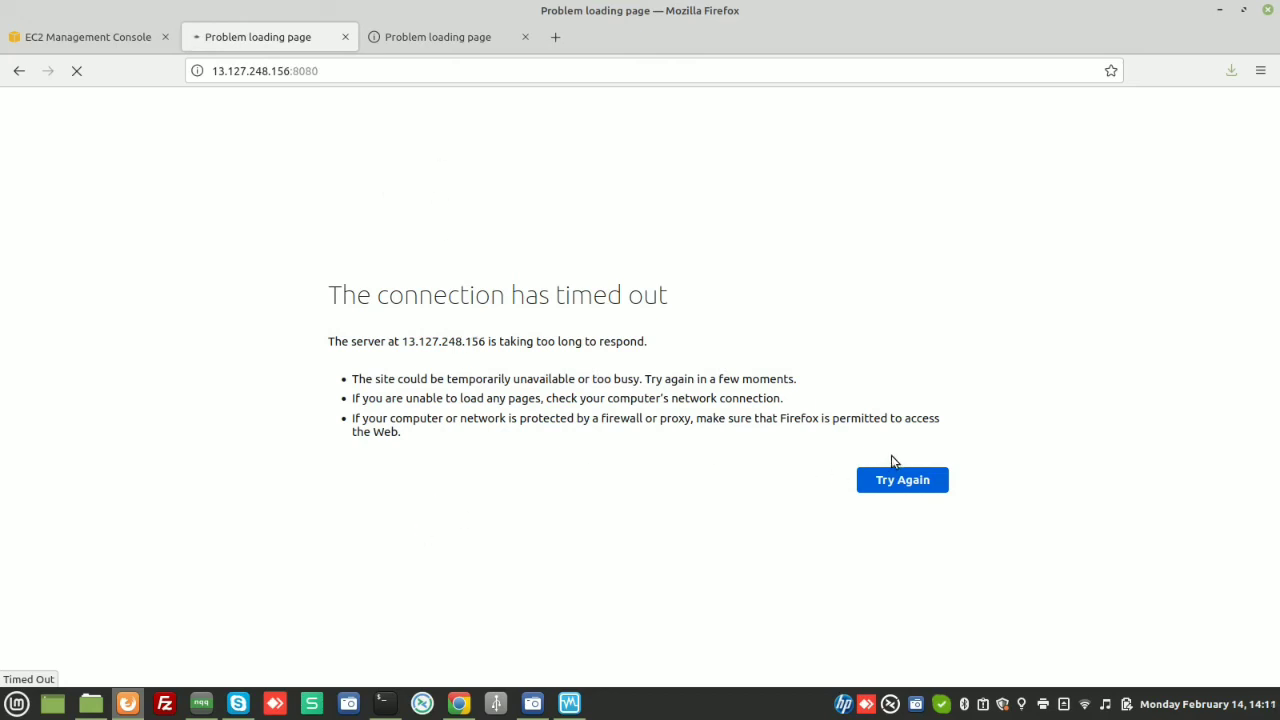
click(383, 703)
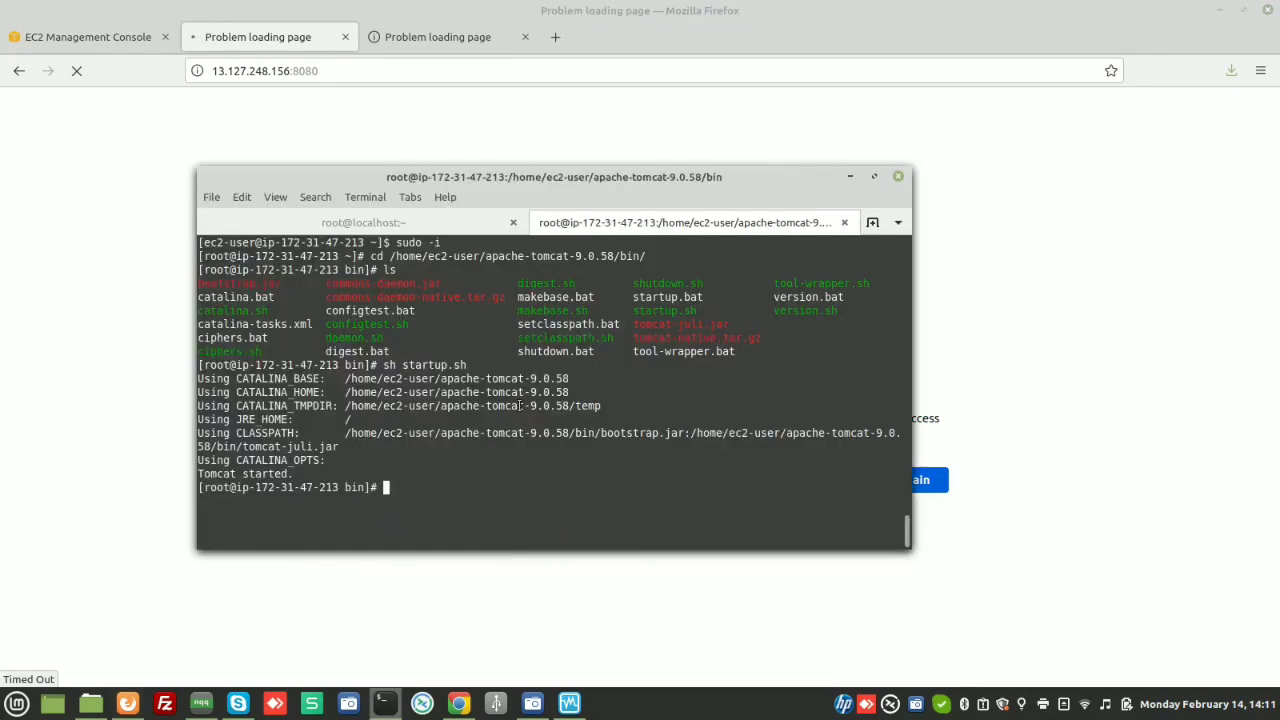
text(cd /home/ec2-user/apache-tomcat-9.0.58/bin/)
key(Up)
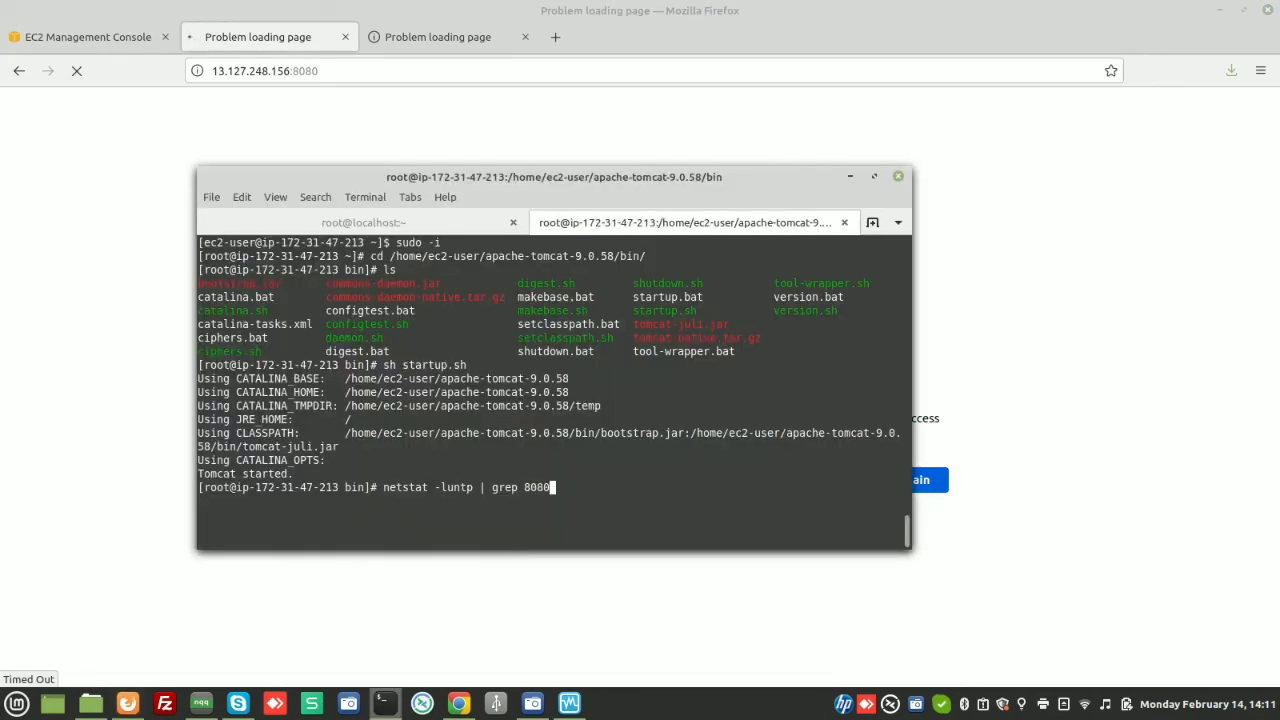
key(Down)
key(Up)
key(Return)
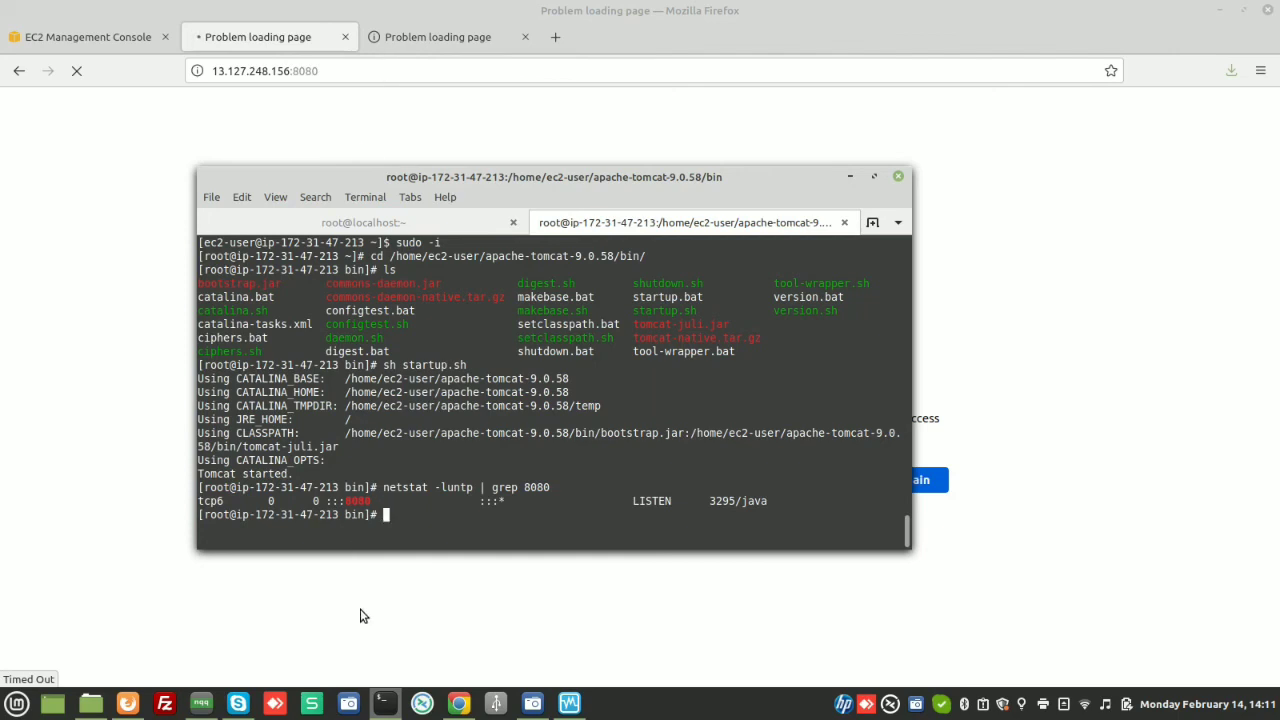
click(58, 36)
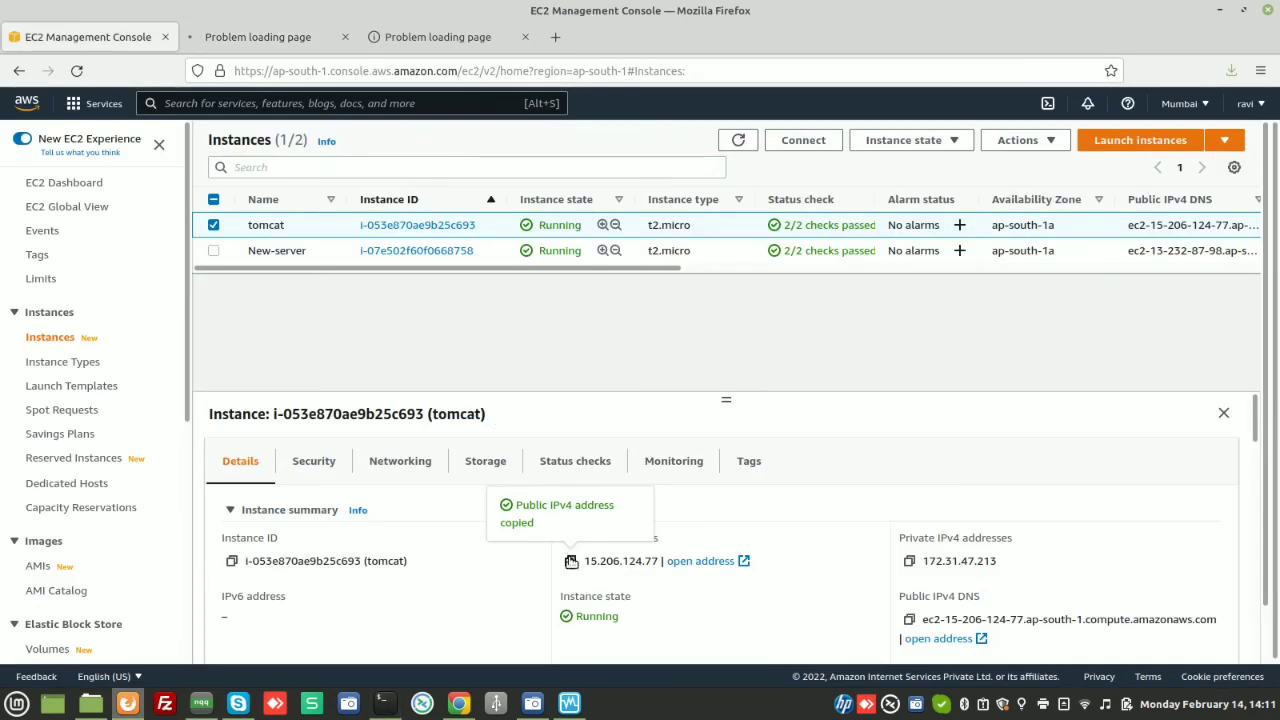
Load 15.206.124.77:8080 in the timed-out tab, then reload the old address in the other tab
click(288, 37)
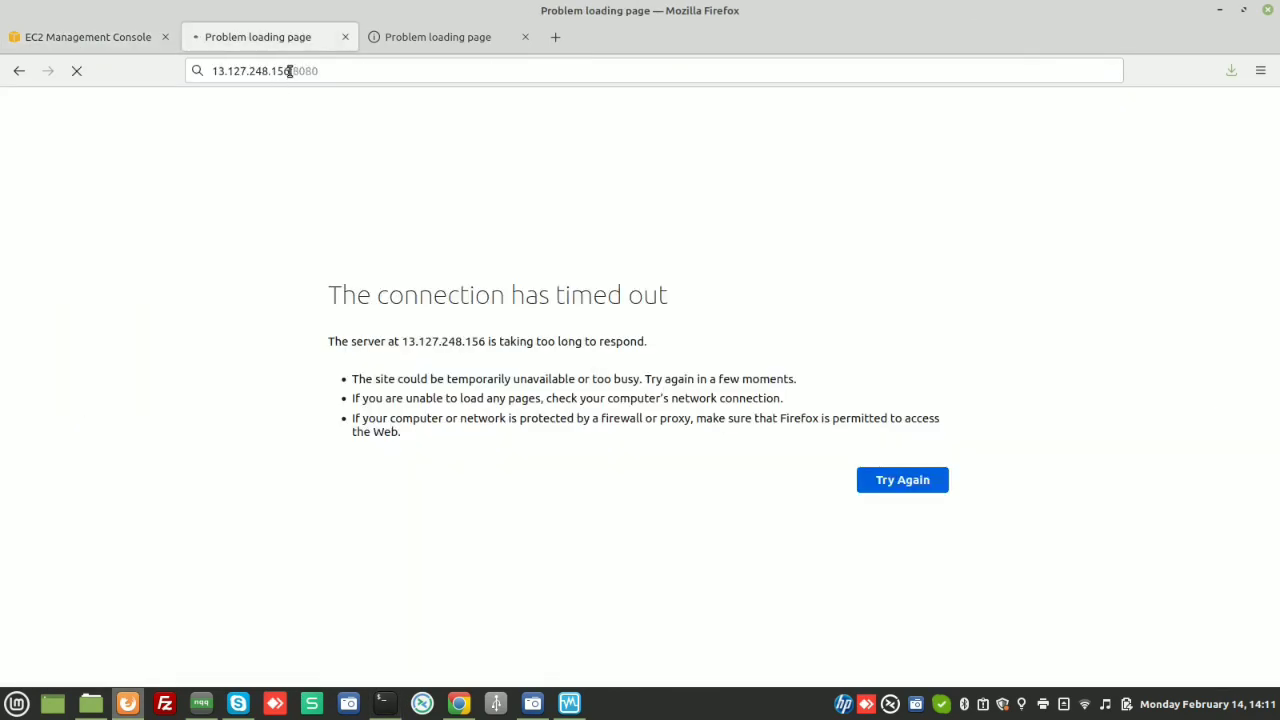
drag(288, 71, 187, 71)
key(ctrl+v)
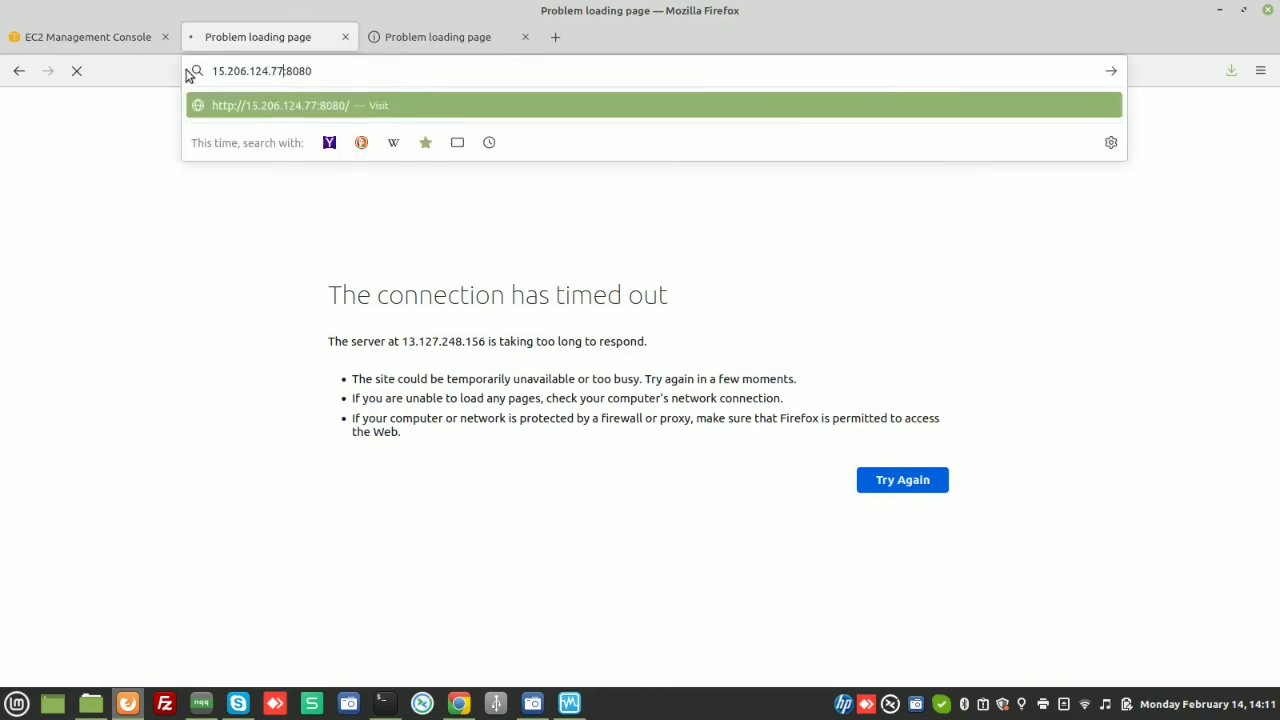
key(Return)
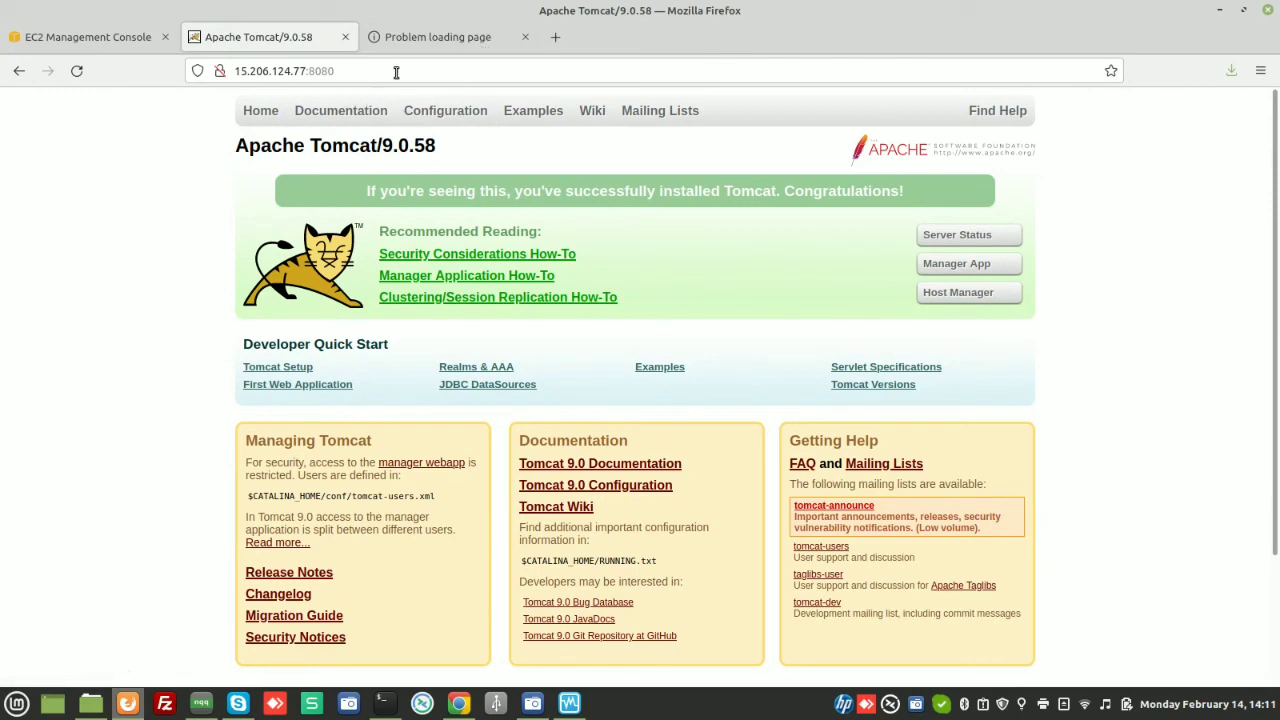
click(417, 37)
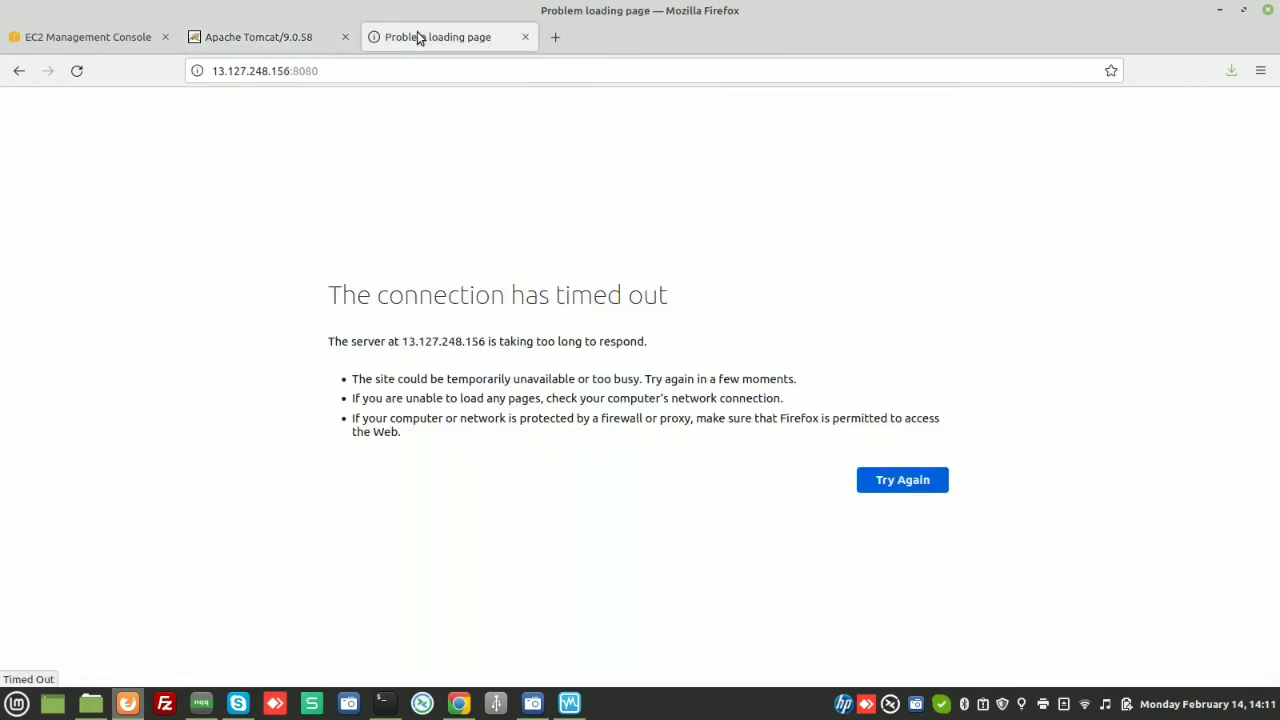
click(78, 71)
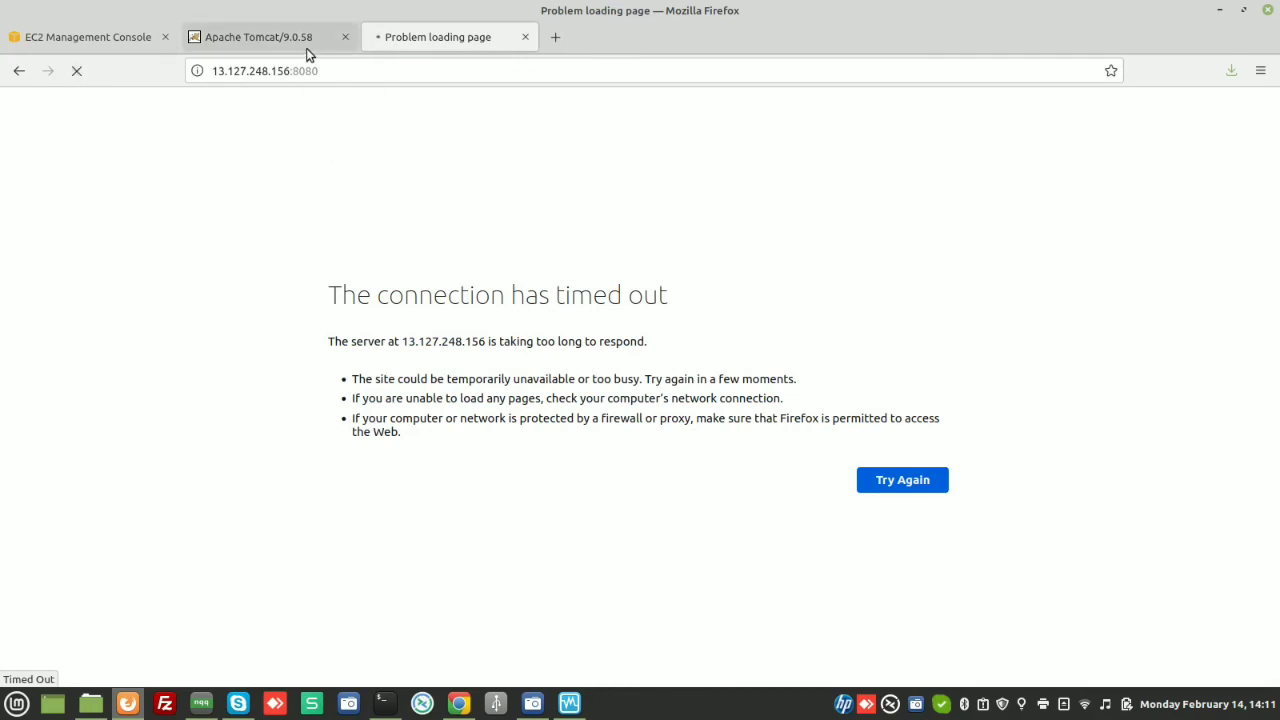